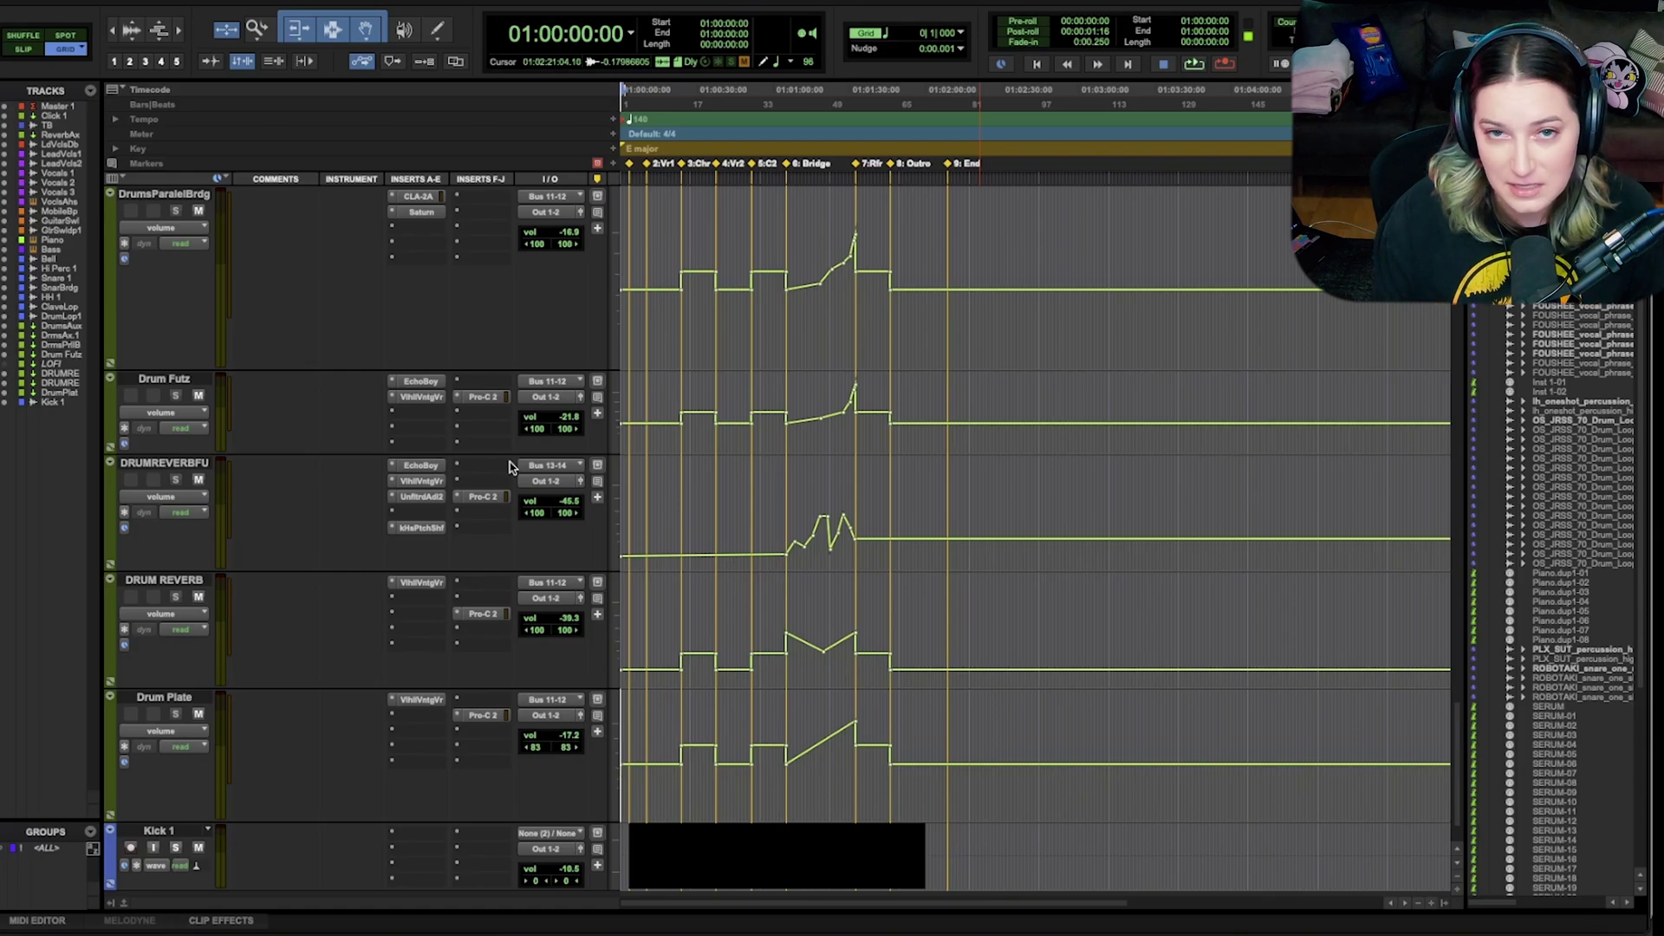
# - Examine the volume automation of the drum effect tracks around the middle of the bridge
pyautogui.scroll(-2, 605, 559)
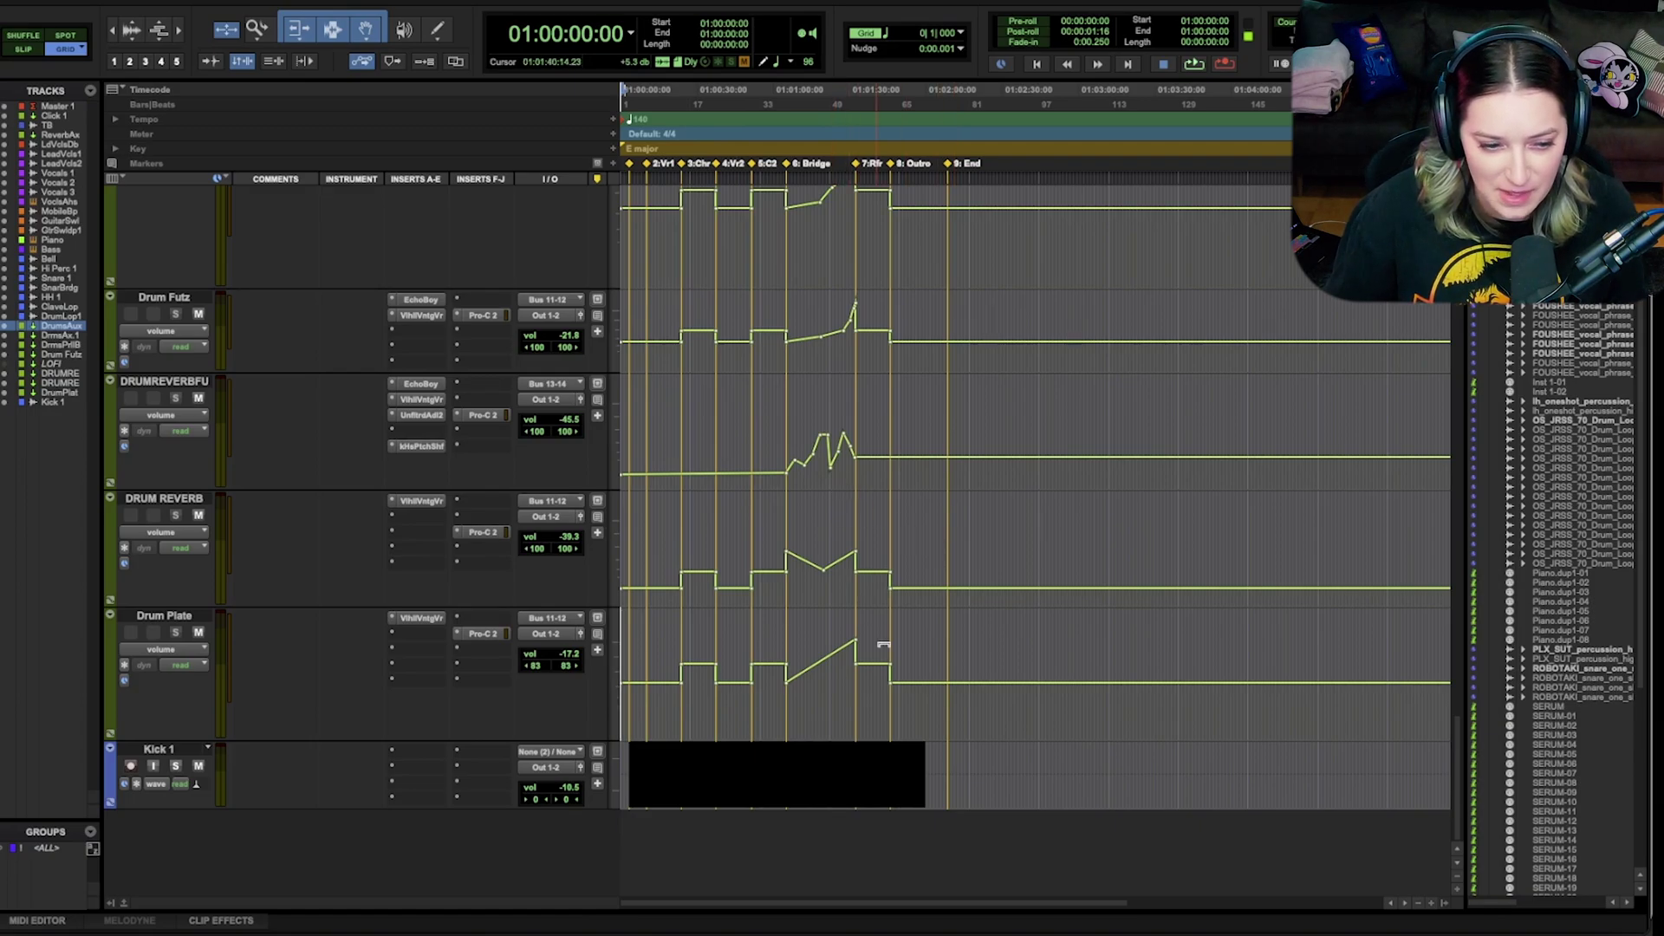
pyautogui.click(824, 700)
pyautogui.hotkey('ctrl', ']')
pyautogui.hotkey('ctrl', ']')
pyautogui.hotkey('ctrl', ']')
pyautogui.hotkey('ctrl', ']')
pyautogui.hotkey('ctrl', ']')
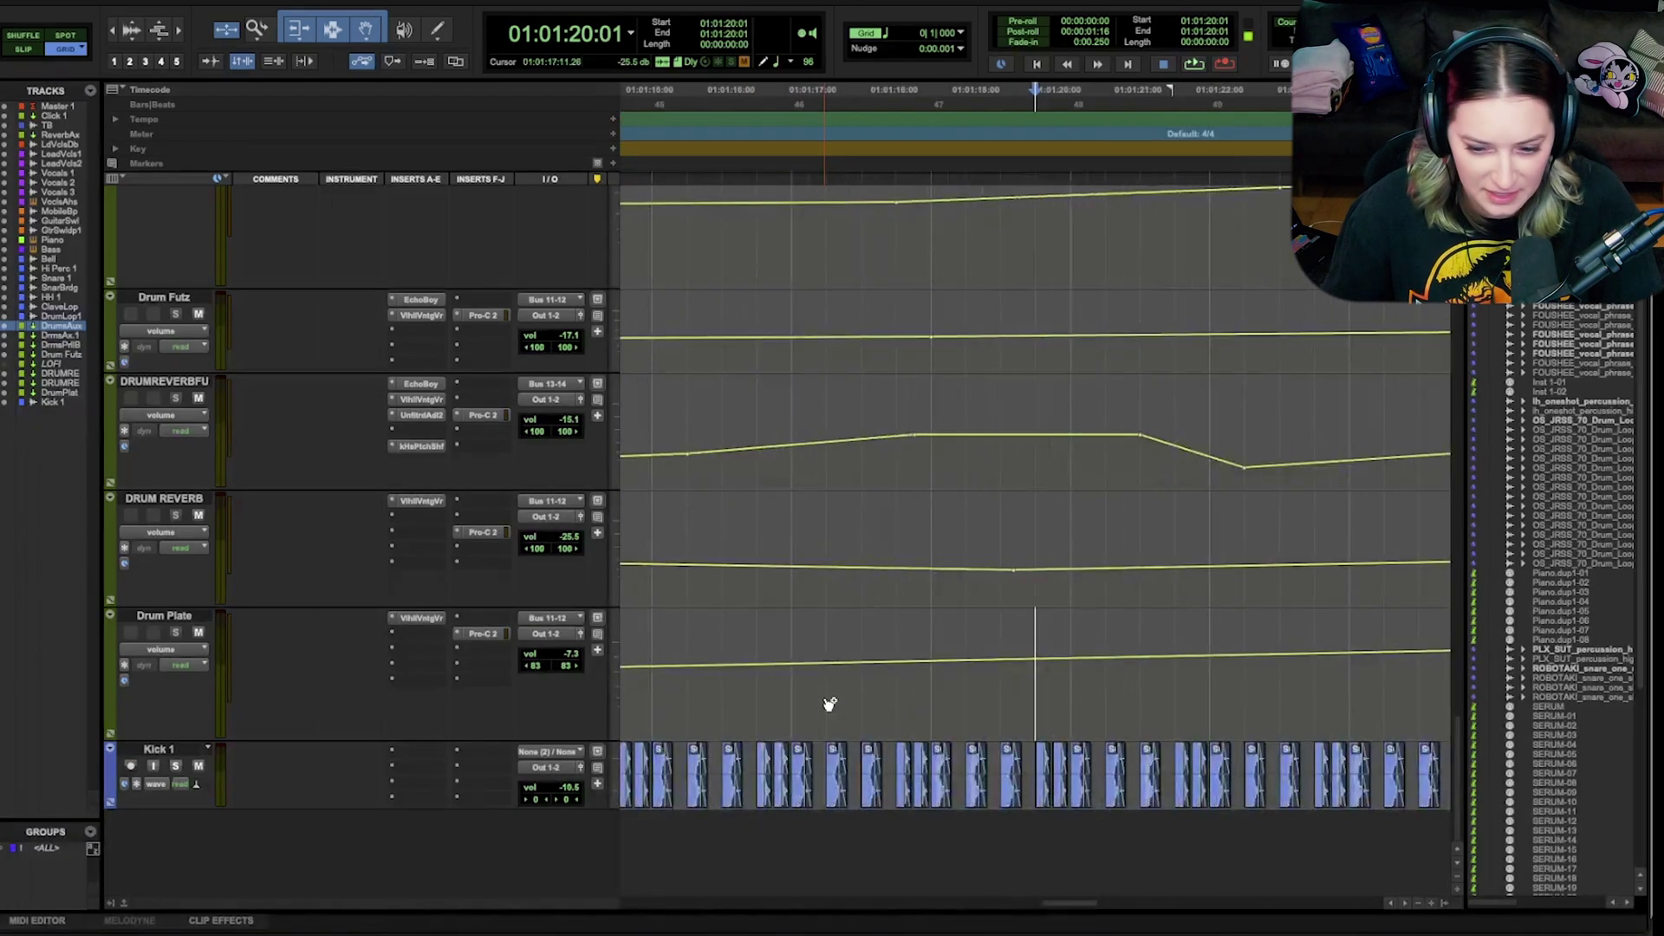
pyautogui.hotkey('ctrl', '[')
pyautogui.hotkey('ctrl', '[')
pyautogui.hotkey('ctrl', '[')
pyautogui.hotkey('ctrl', '[')
pyautogui.hotkey('ctrl', '[')
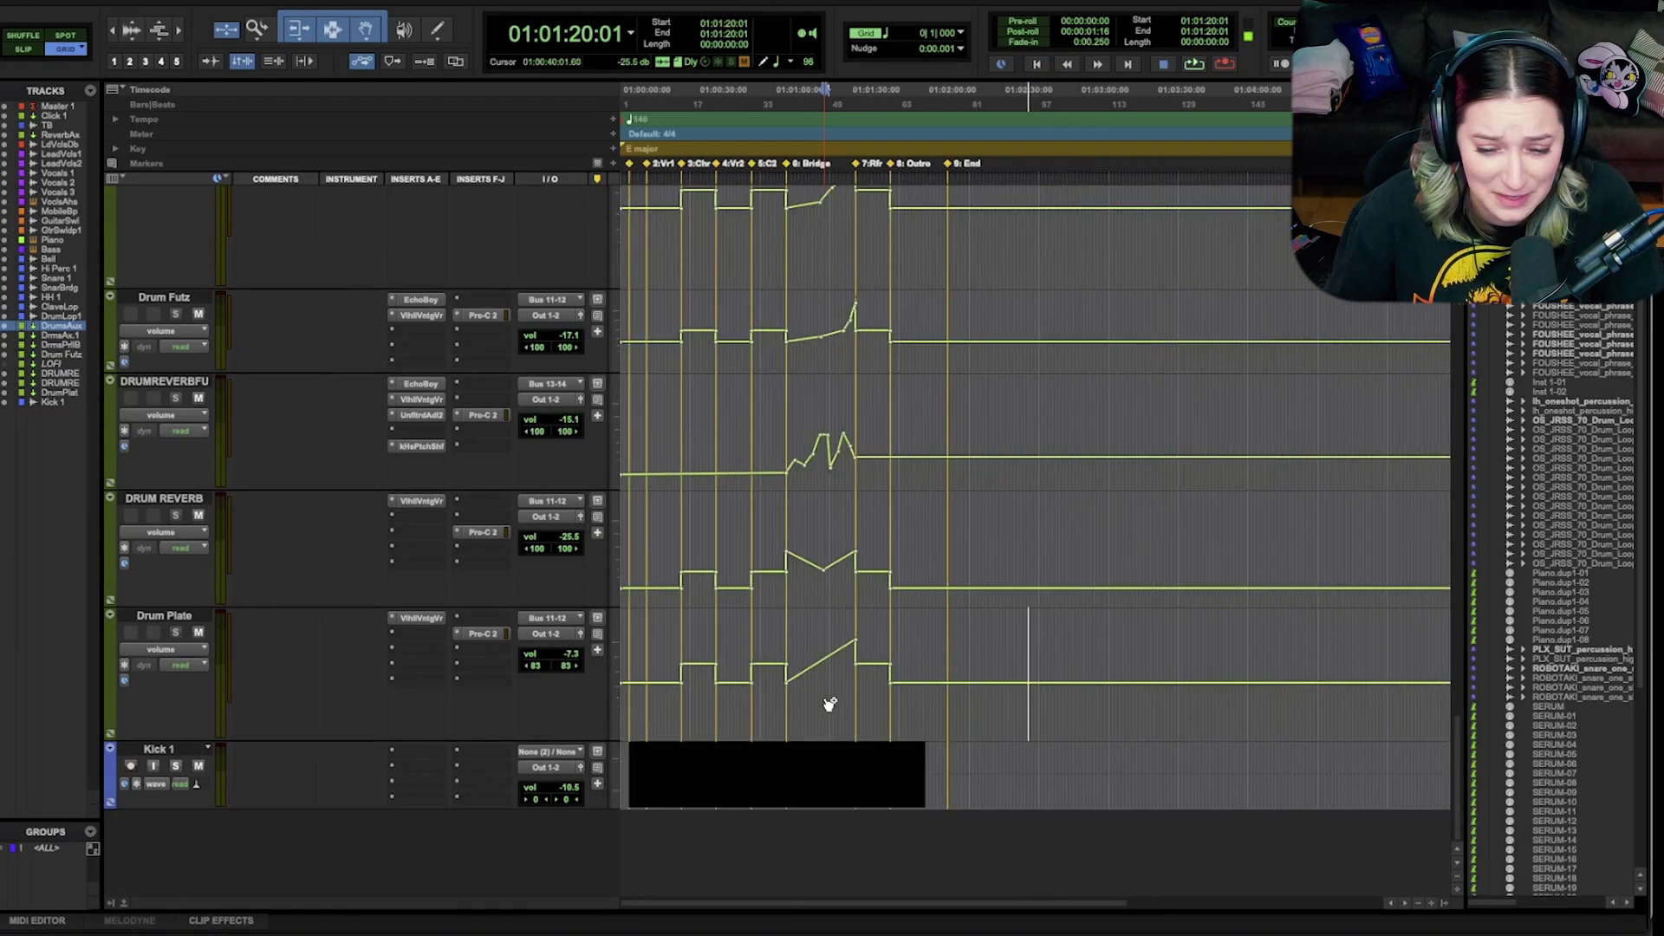
# - Review the drum bus tracks by selecting Drums Aux.1, Drums Parallel Bridge and Drum Futz in turn
pyautogui.scroll(2, 824, 700)
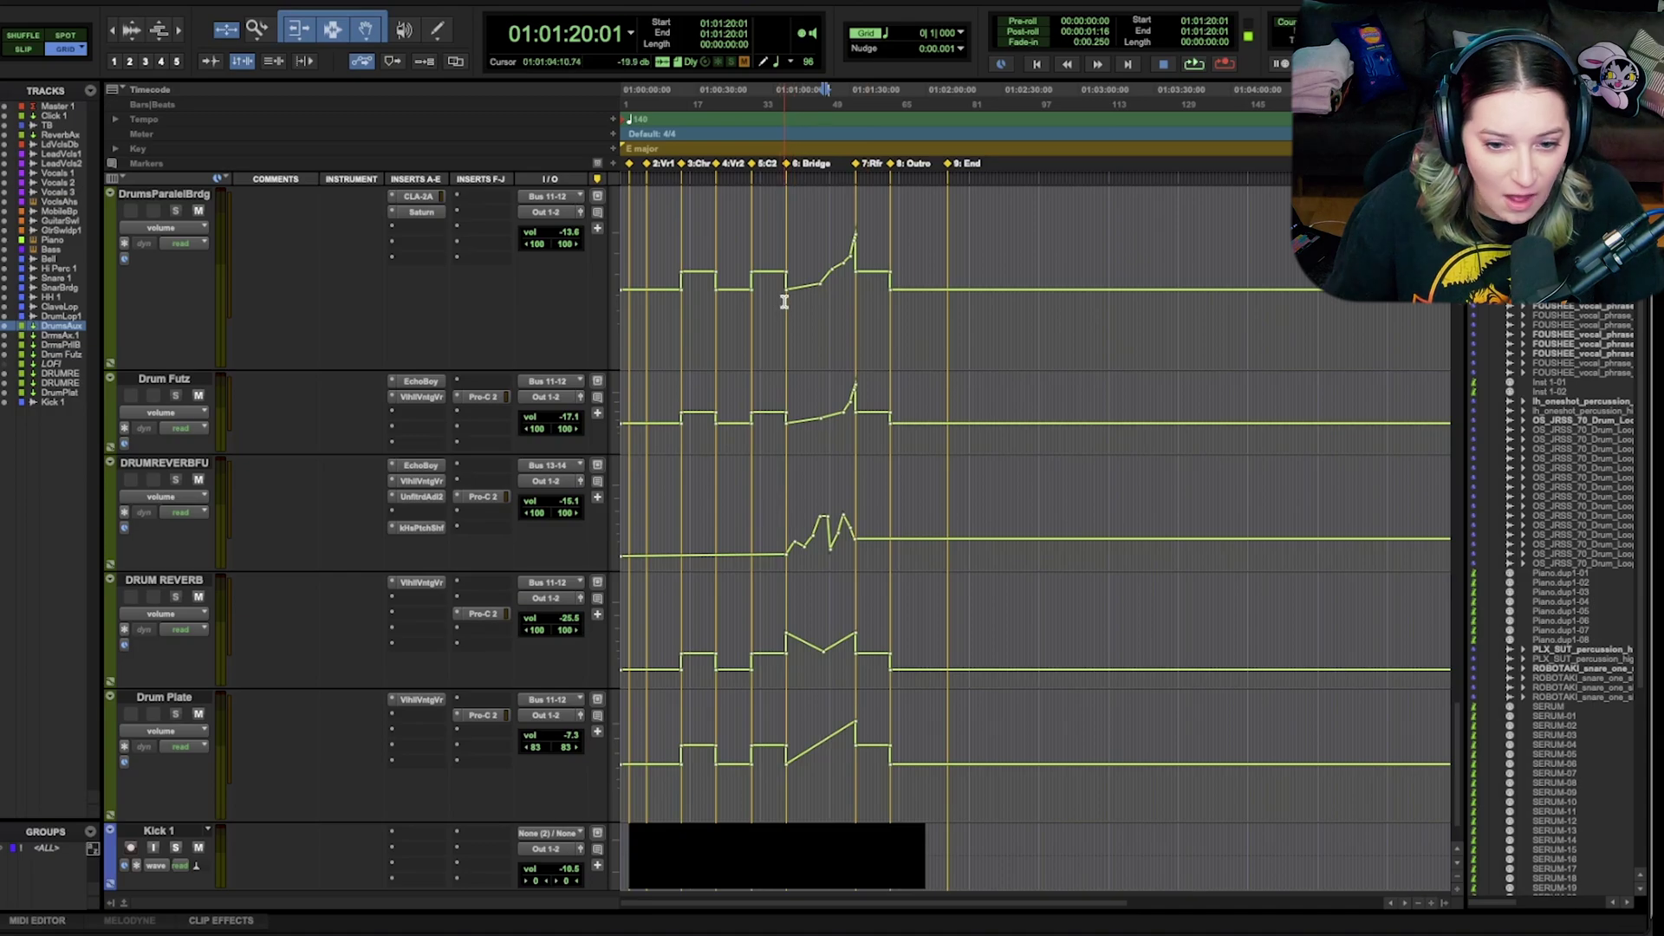
pyautogui.scroll(4, 805, 339)
pyautogui.scroll(5, 805, 340)
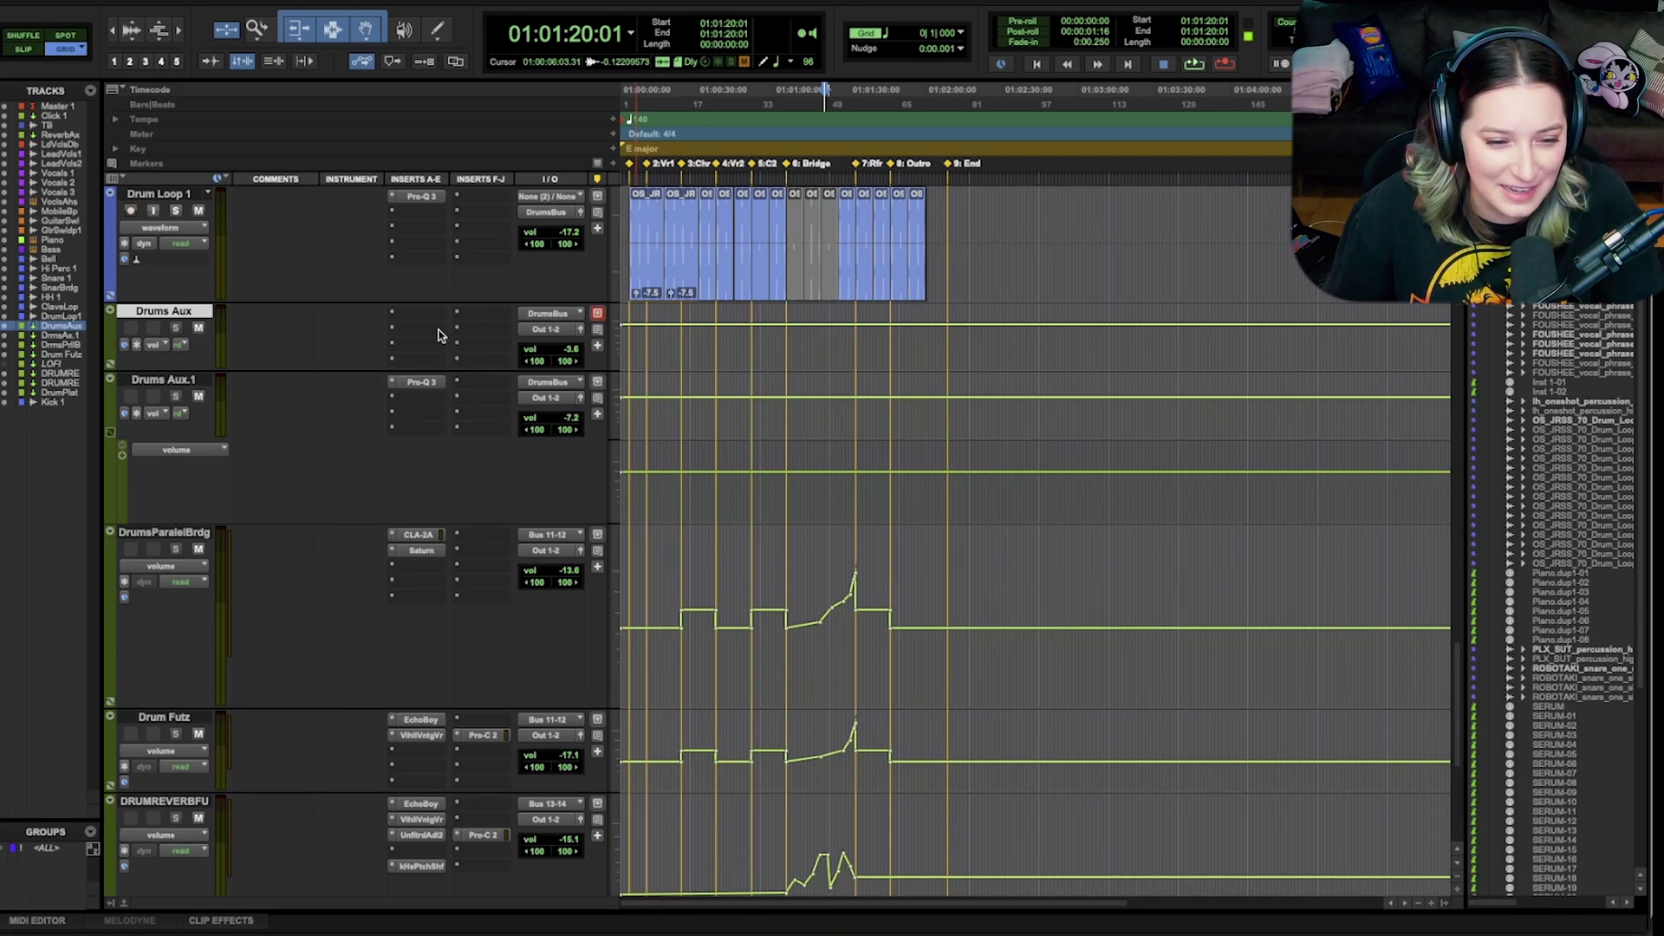
pyautogui.click(157, 382)
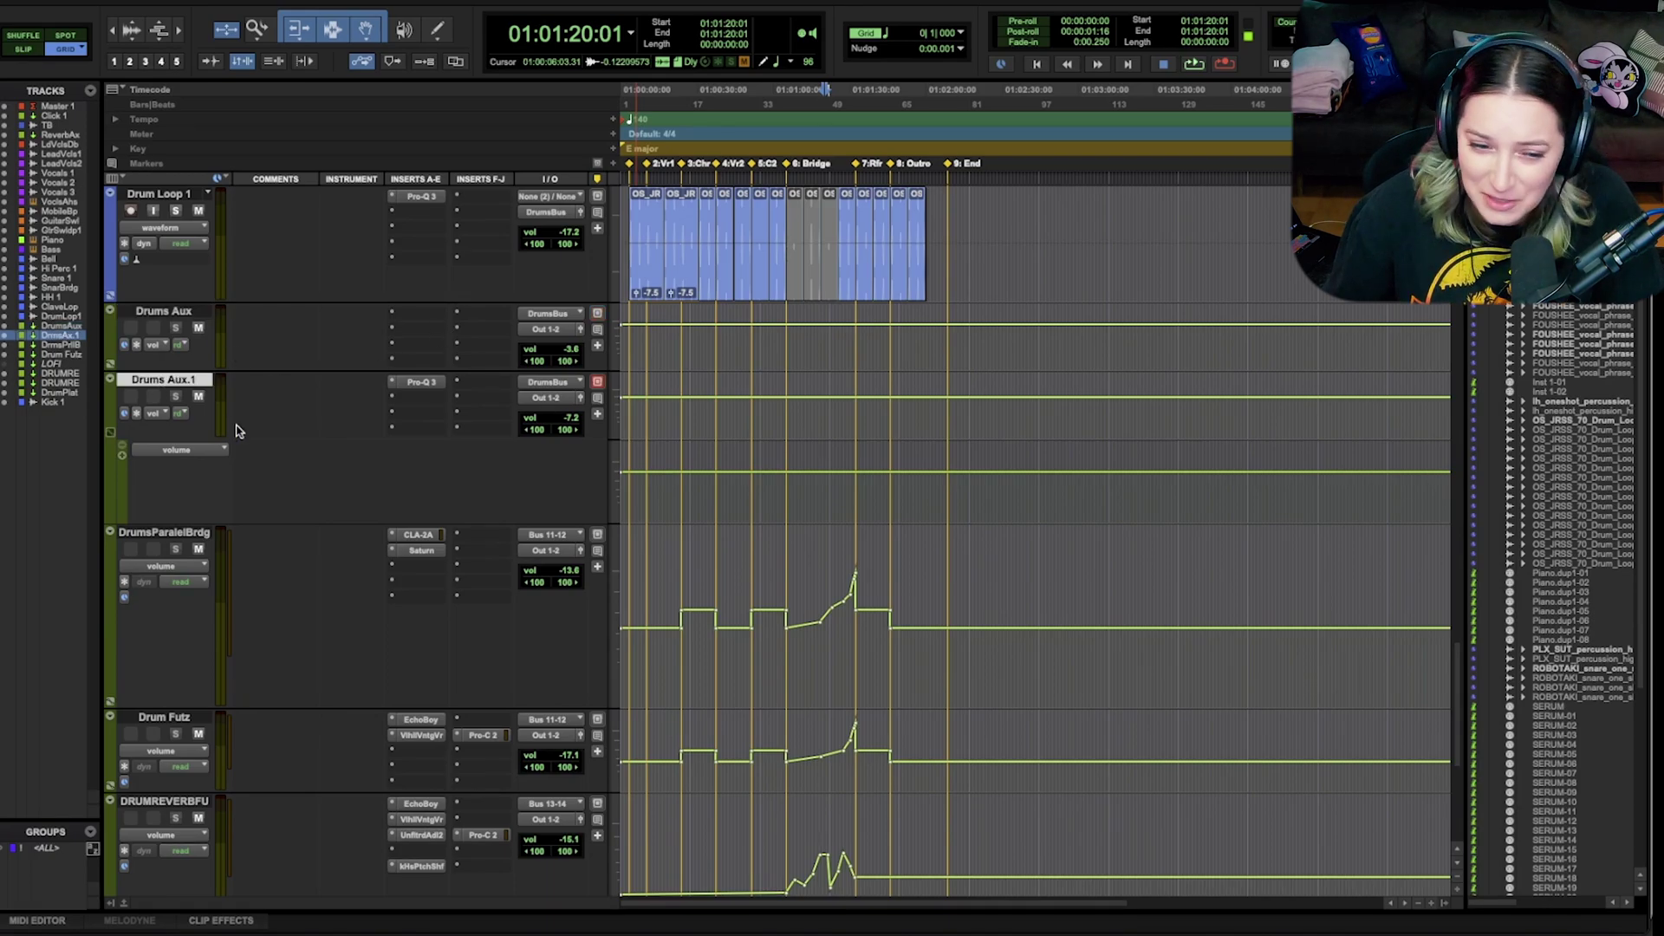
pyautogui.scroll(-3, 236, 431)
pyautogui.click(147, 418)
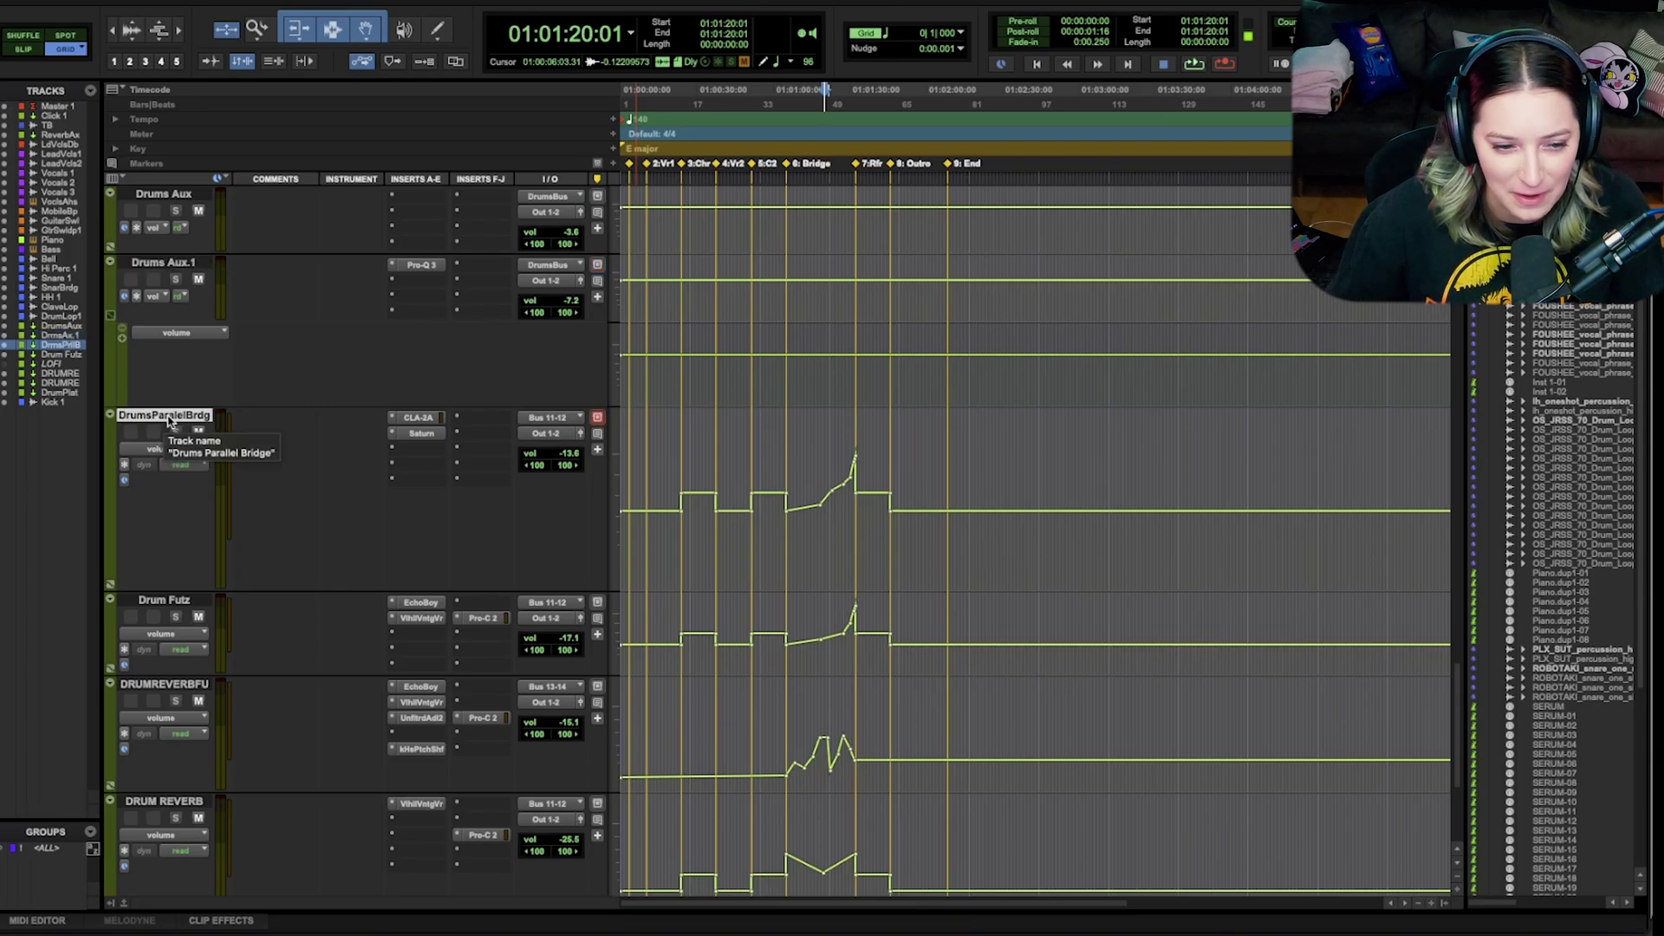
pyautogui.scroll(-1, 169, 419)
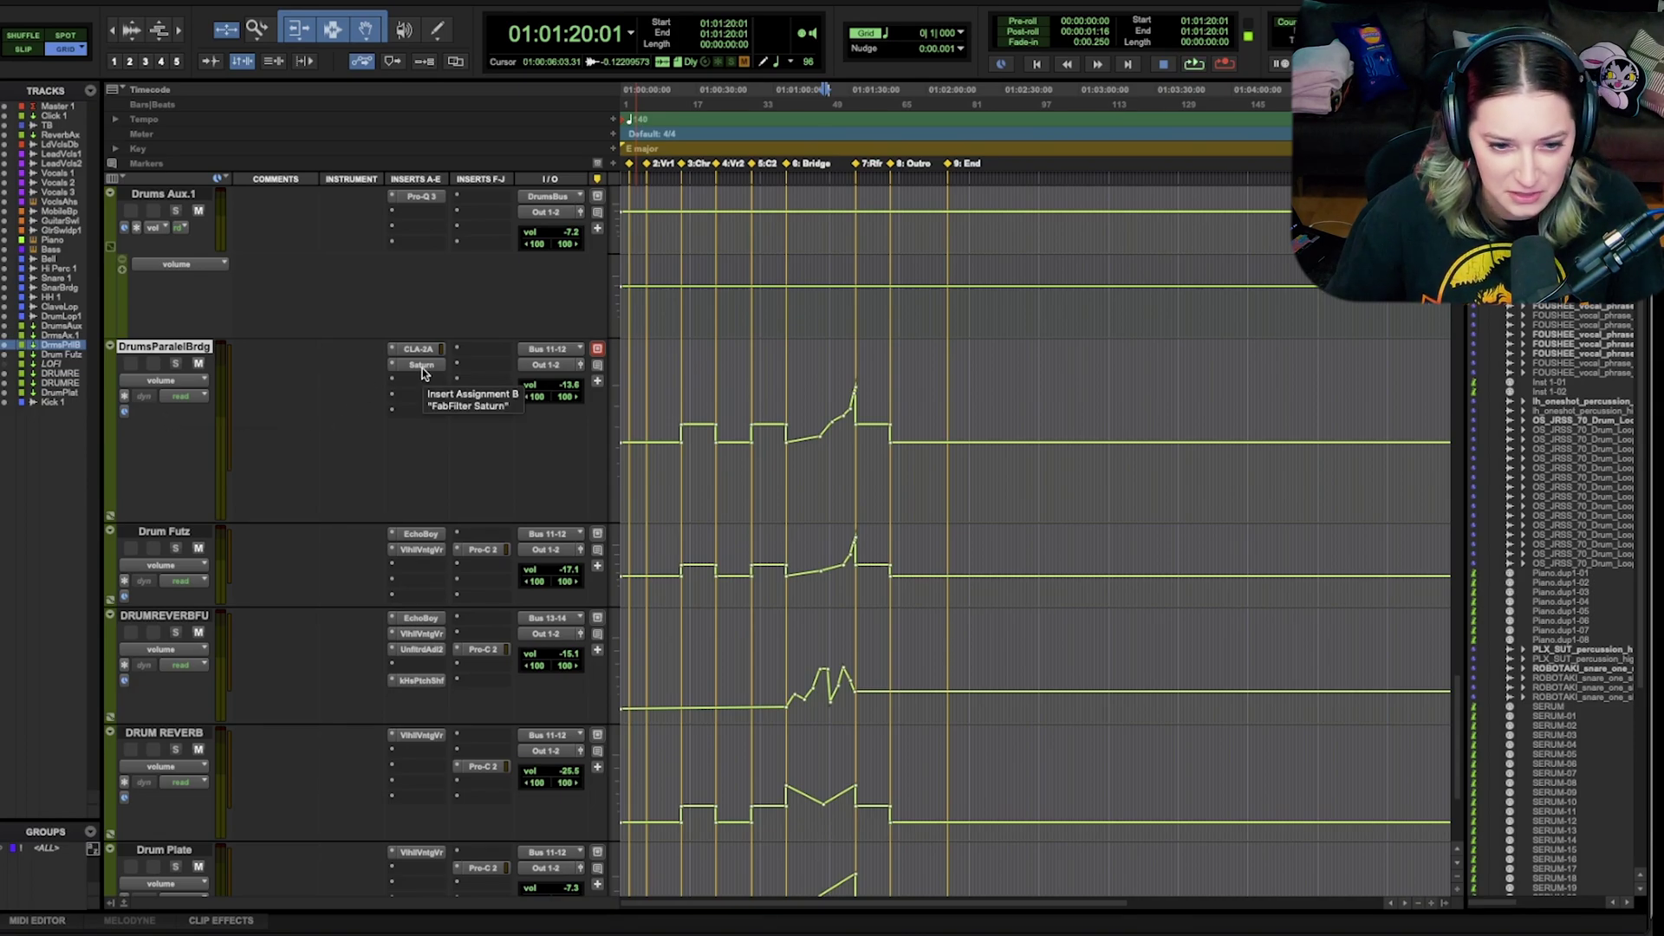
pyautogui.scroll(-1, 381, 507)
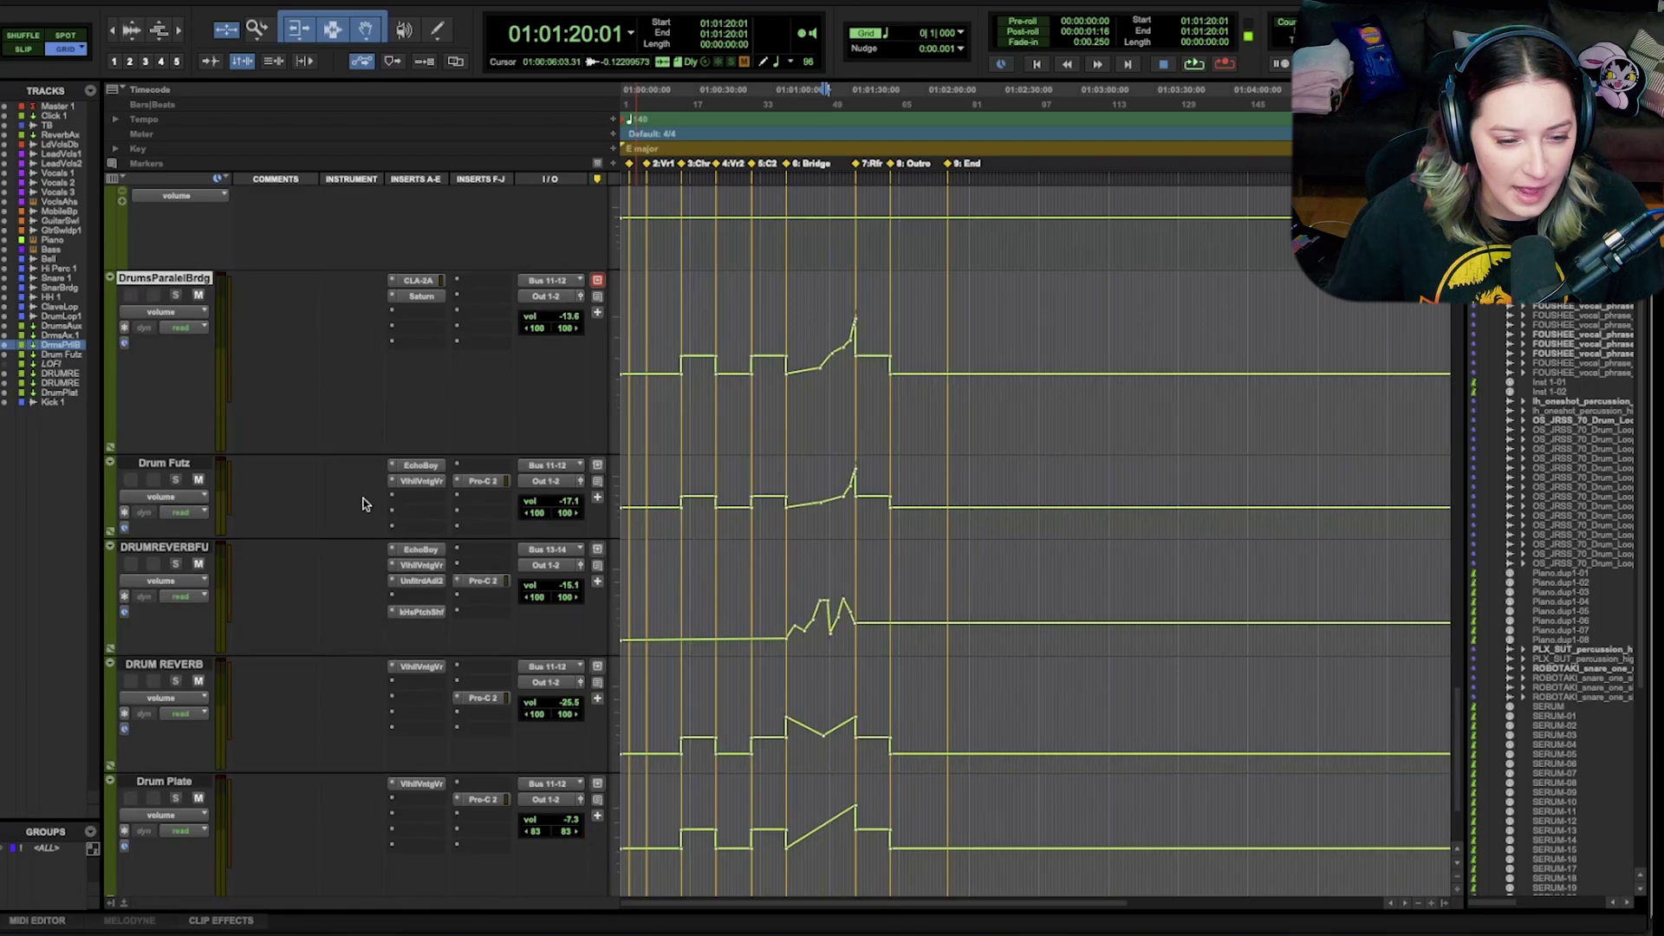
pyautogui.click(163, 465)
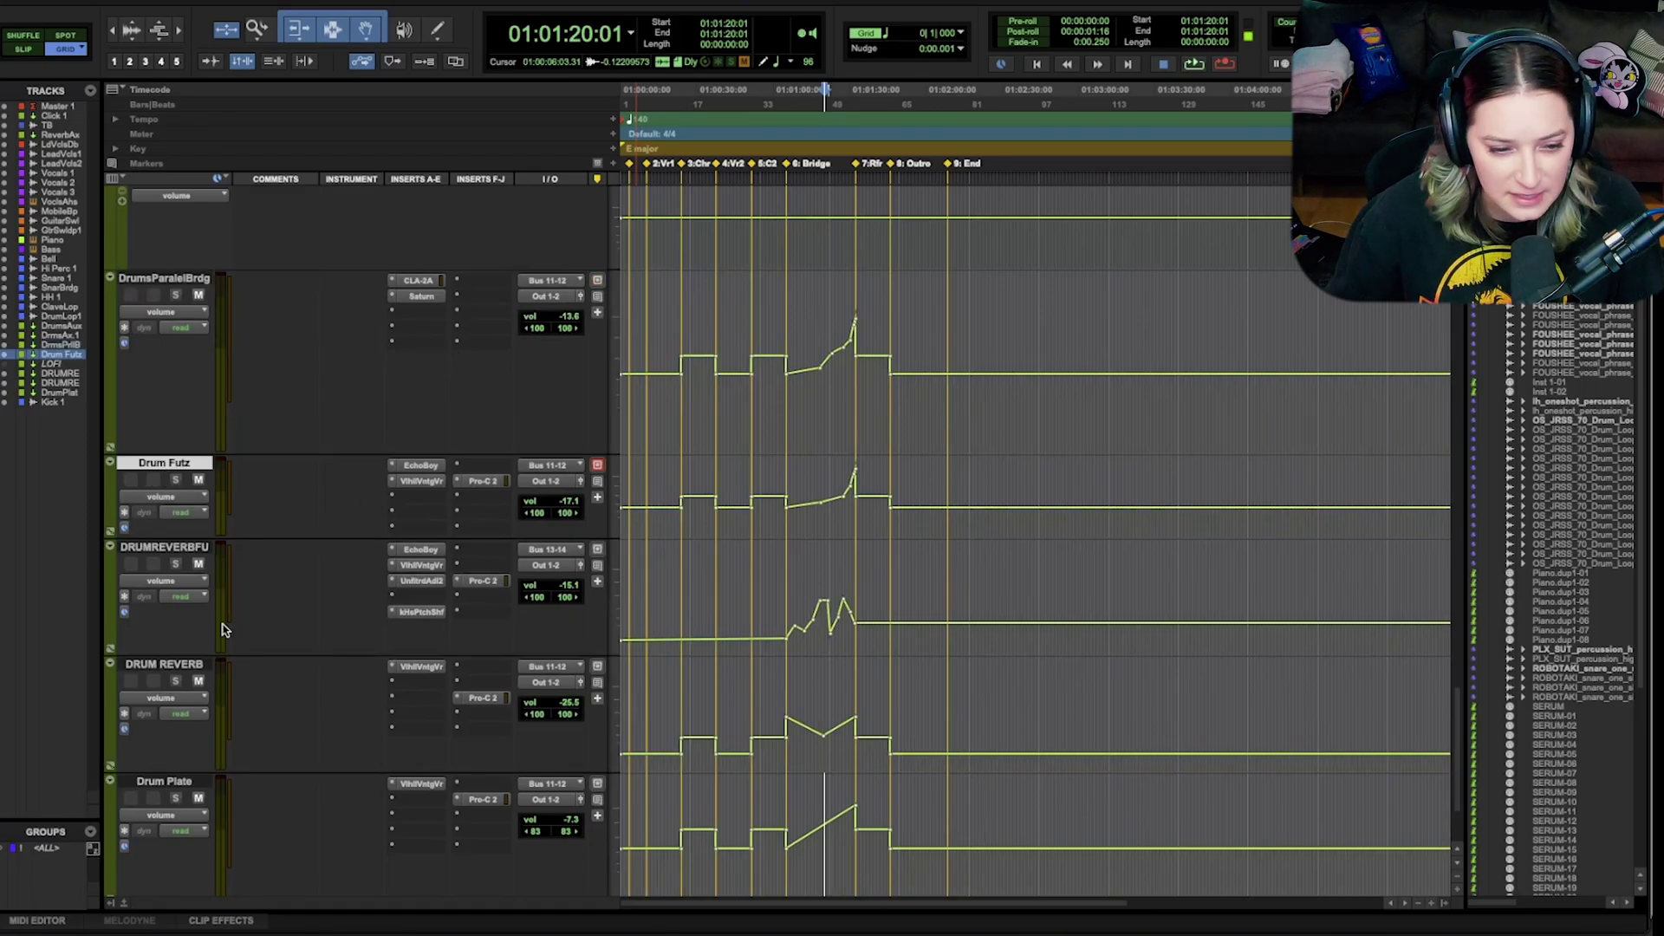
# - Select the DRUMREVERBFU track, inspect its Pitch Shifter plug-in settings and close the plug-in
pyautogui.scroll(-2, 223, 630)
pyautogui.click(176, 382)
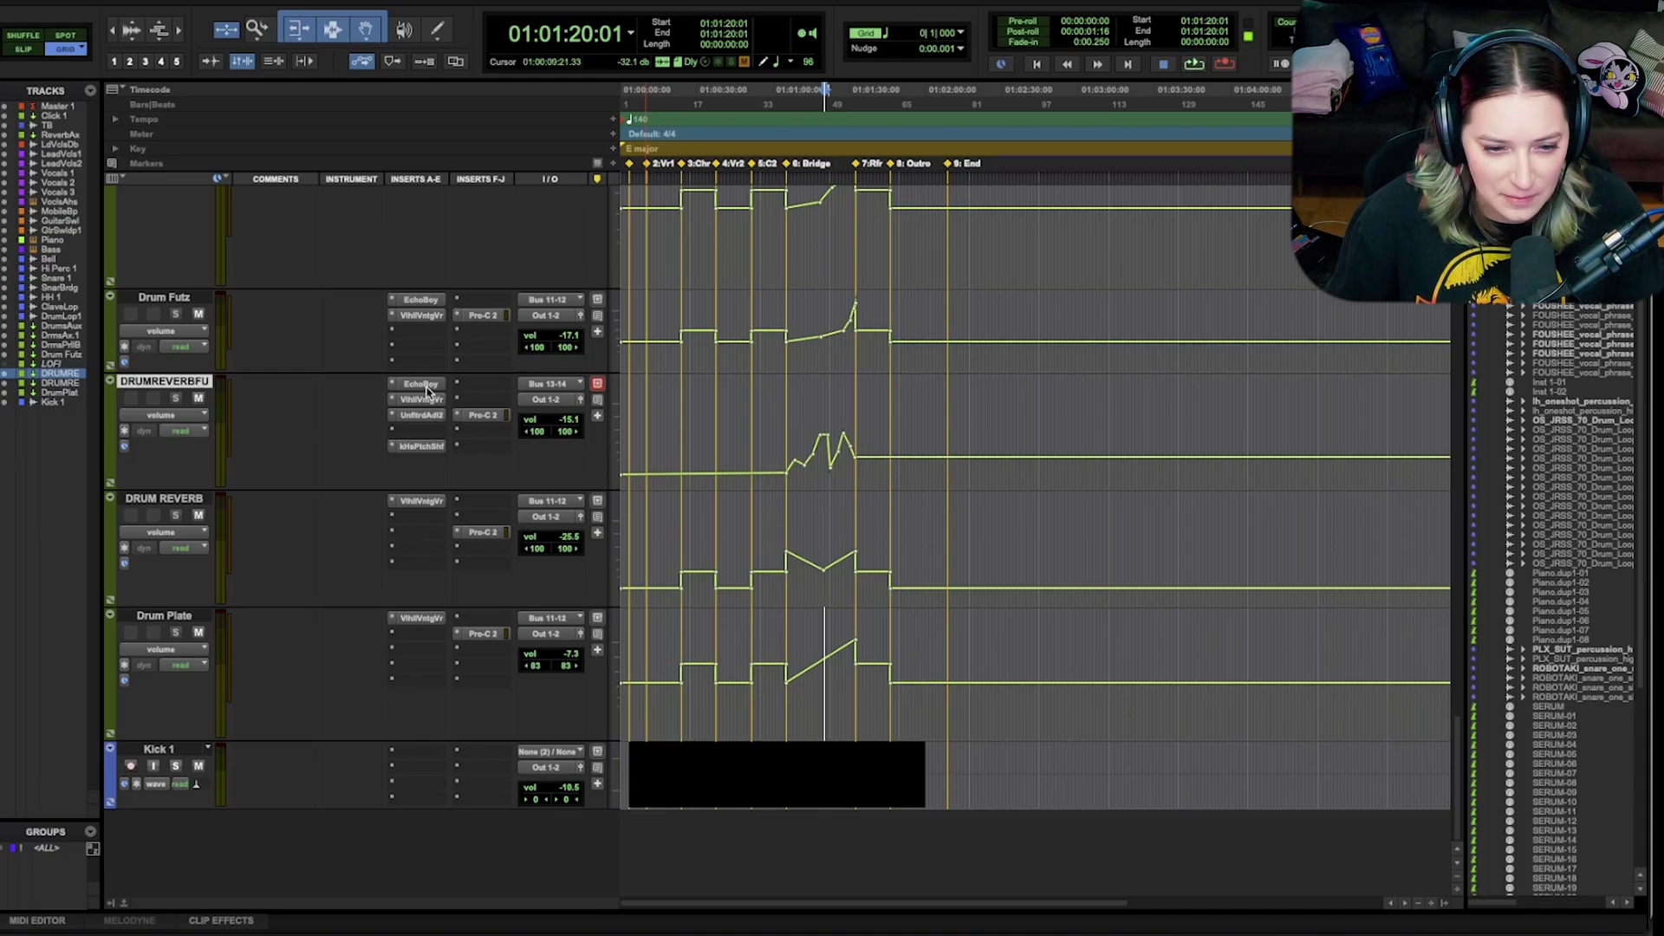
pyautogui.click(420, 447)
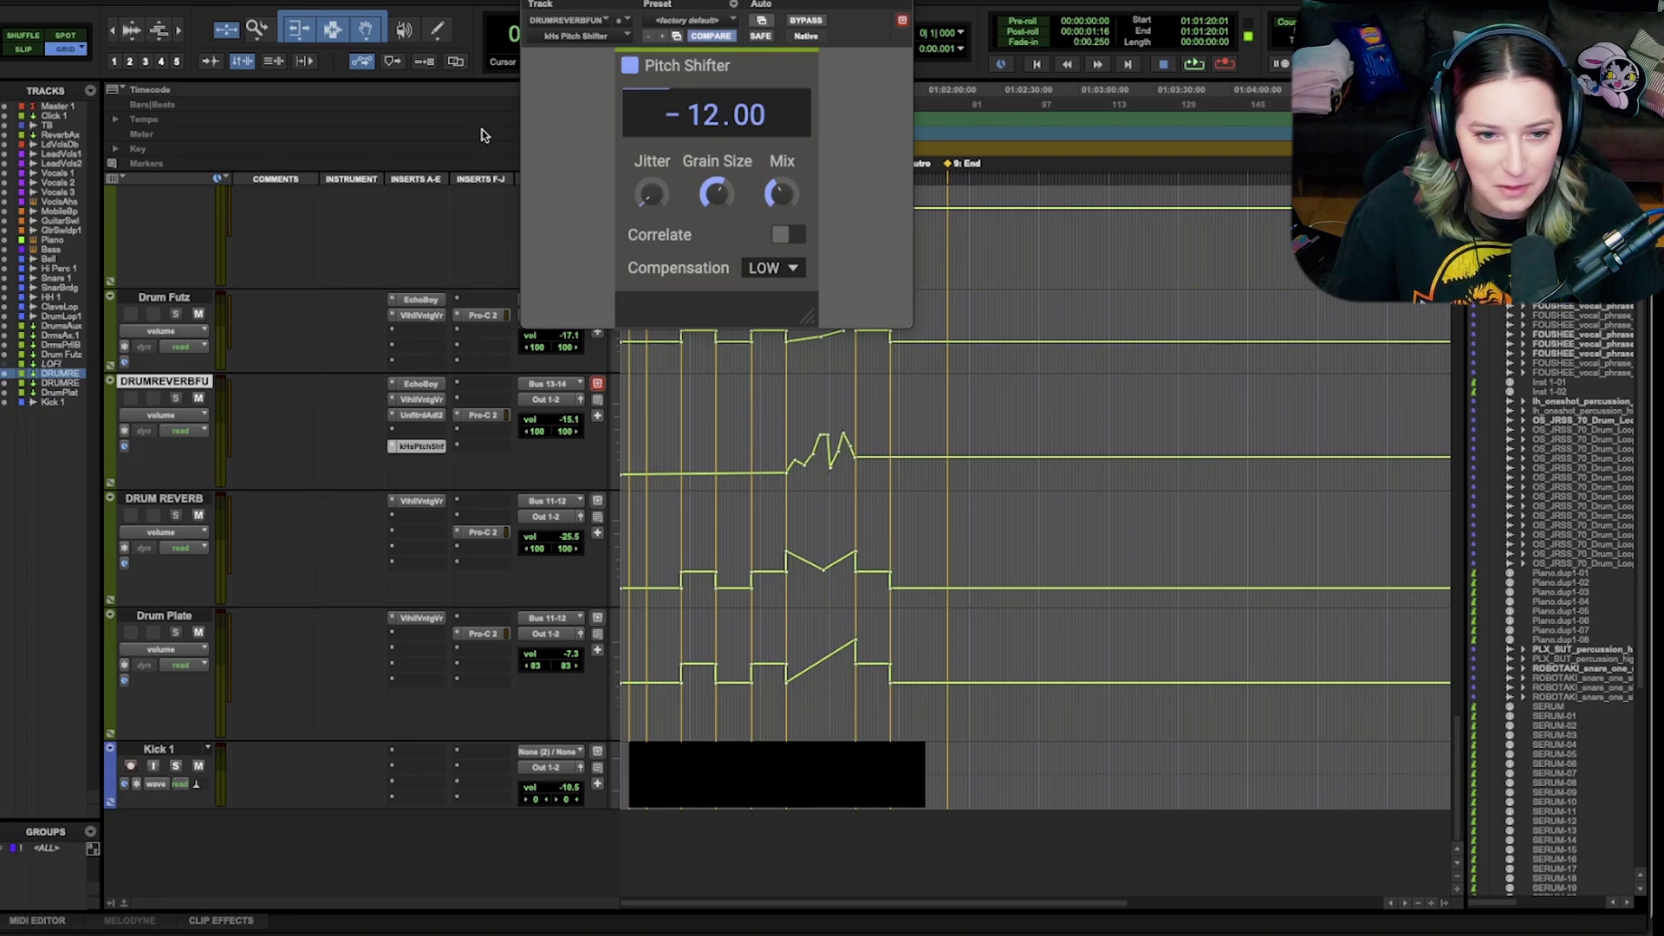
pyautogui.click(520, 5)
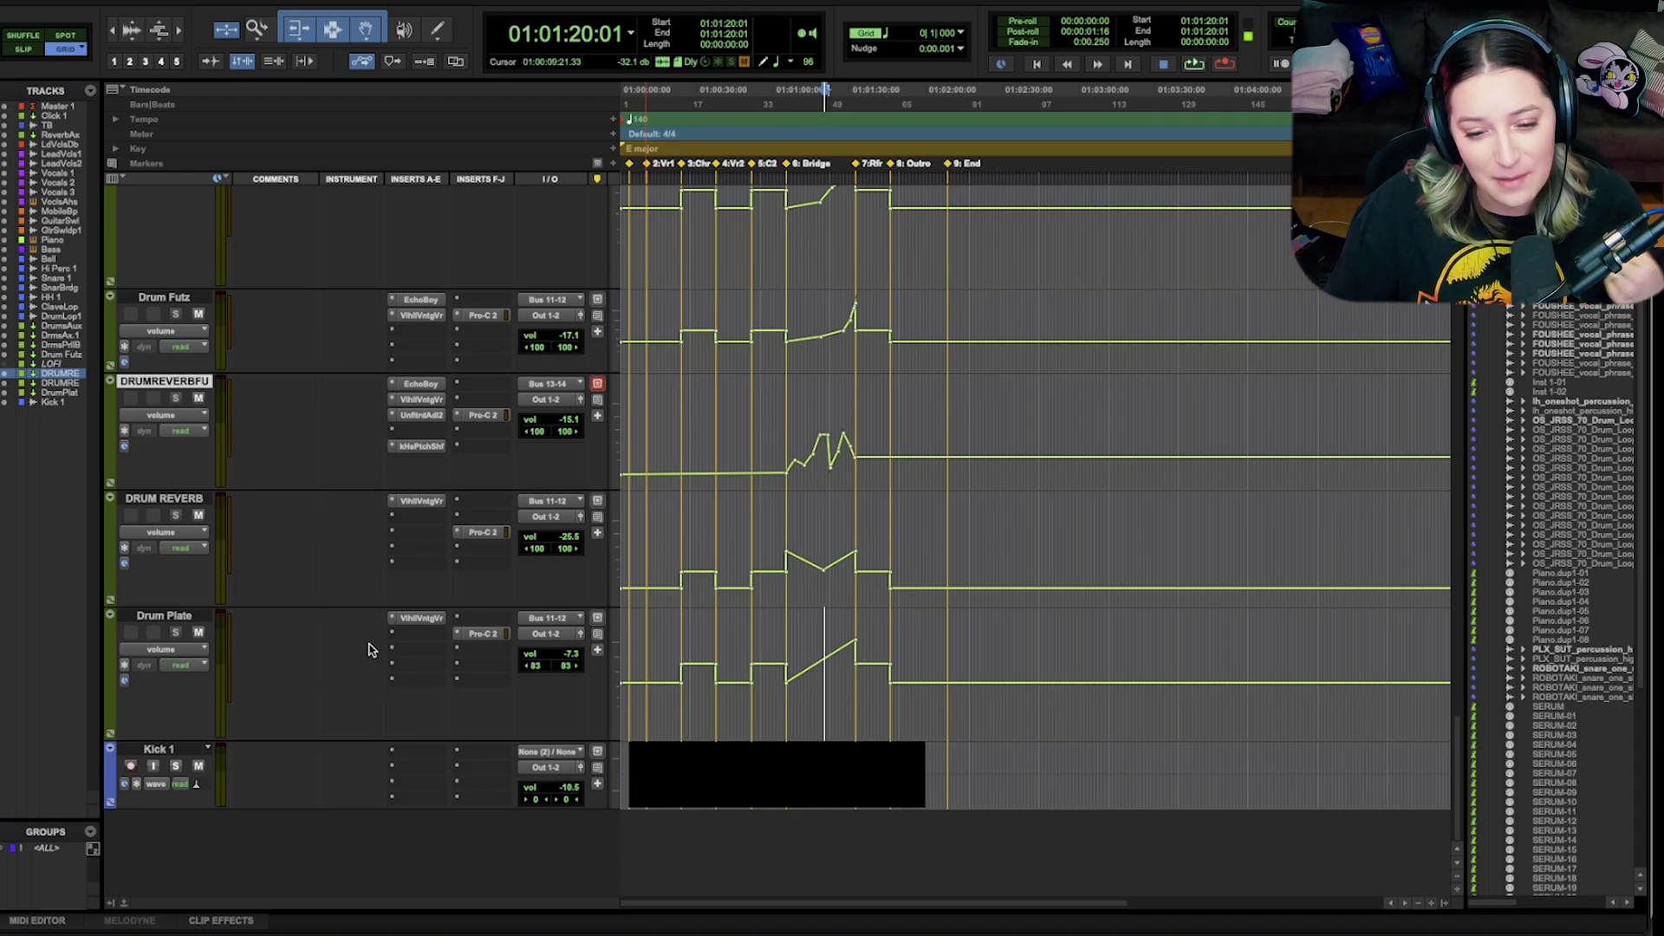
# - Place the cursor in the first chorus and compare the drum tracks' volume automation across the chorus, bridge and refrain
pyautogui.click(694, 682)
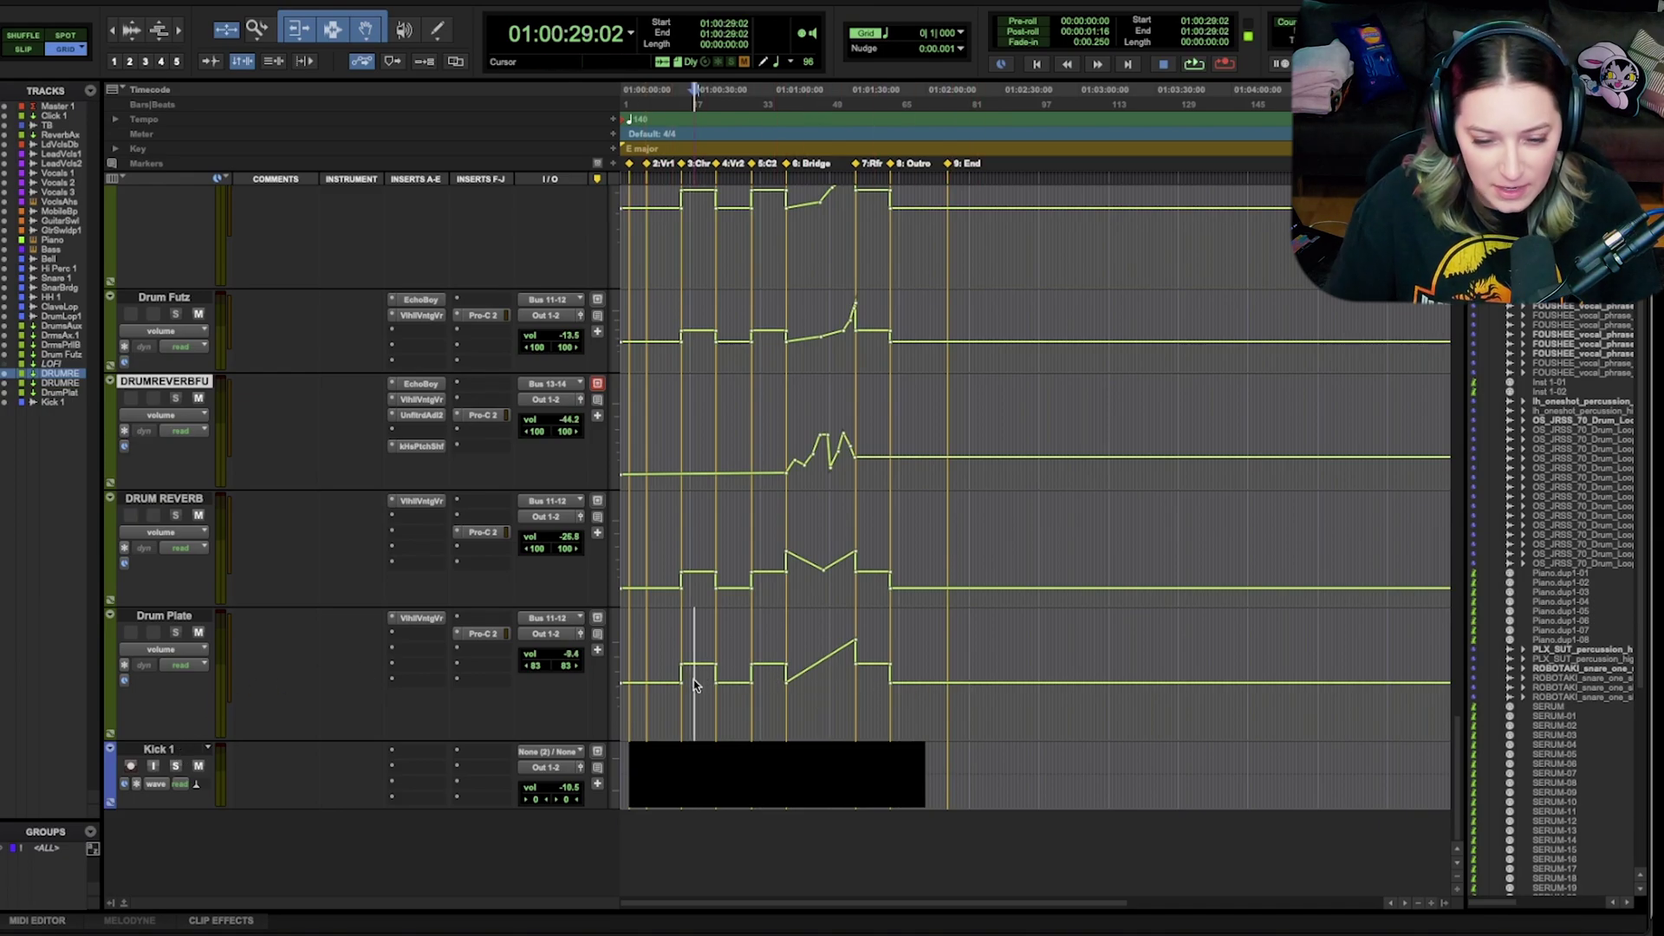
pyautogui.hotkey('ctrl', ']')
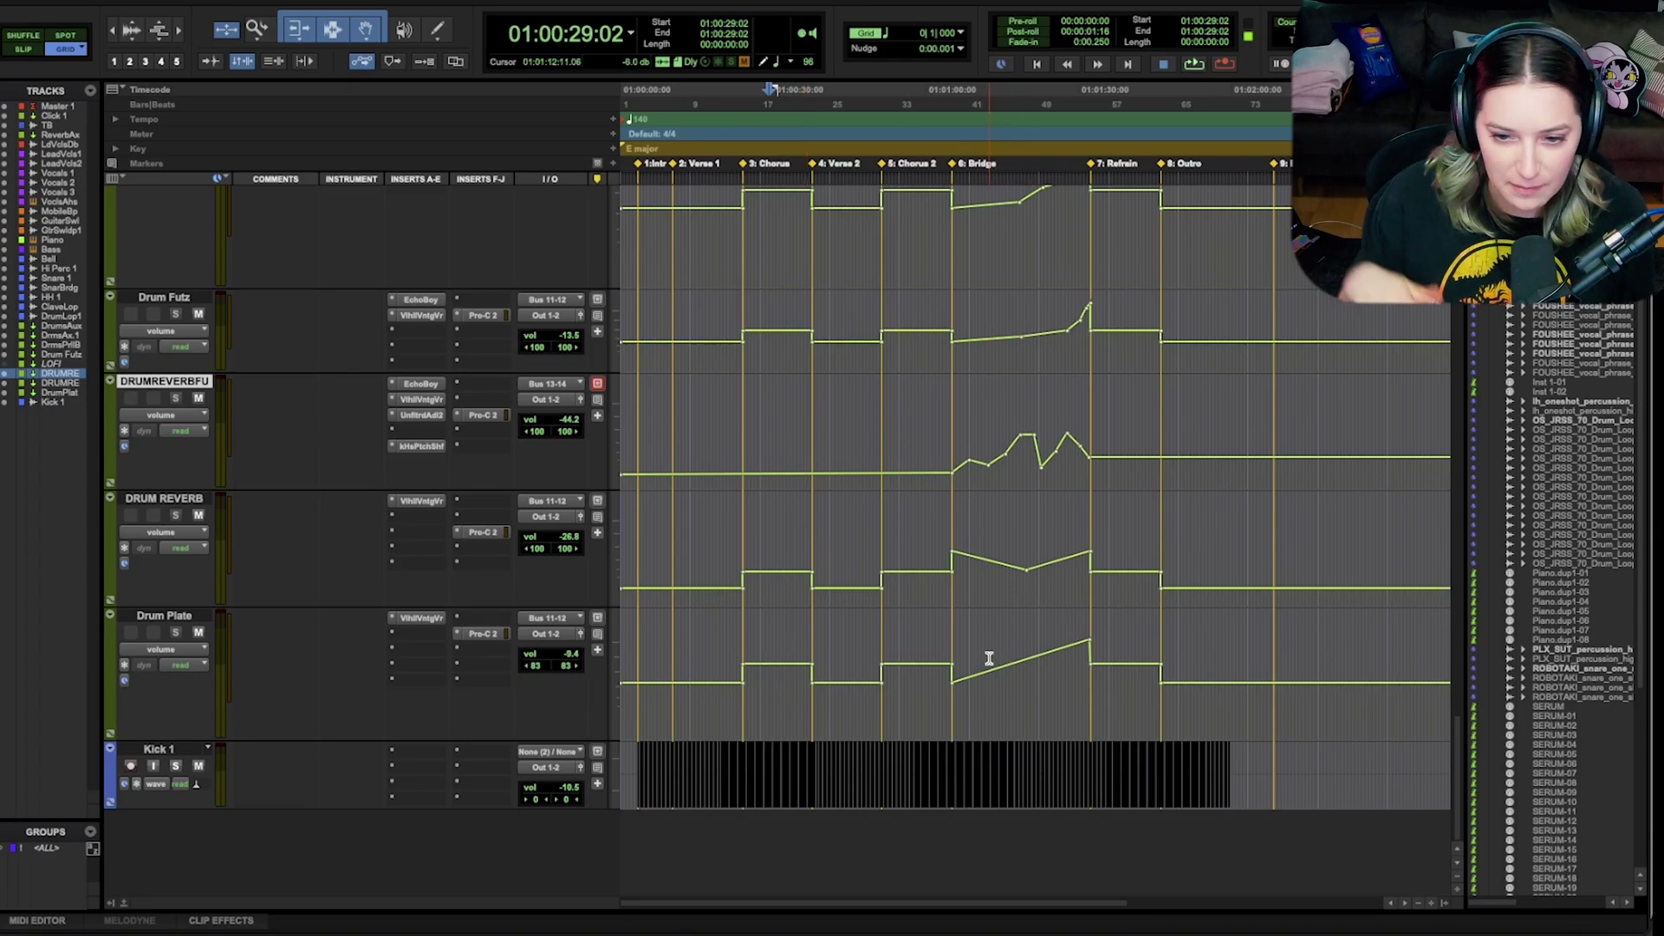
pyautogui.scroll(3, 1030, 658)
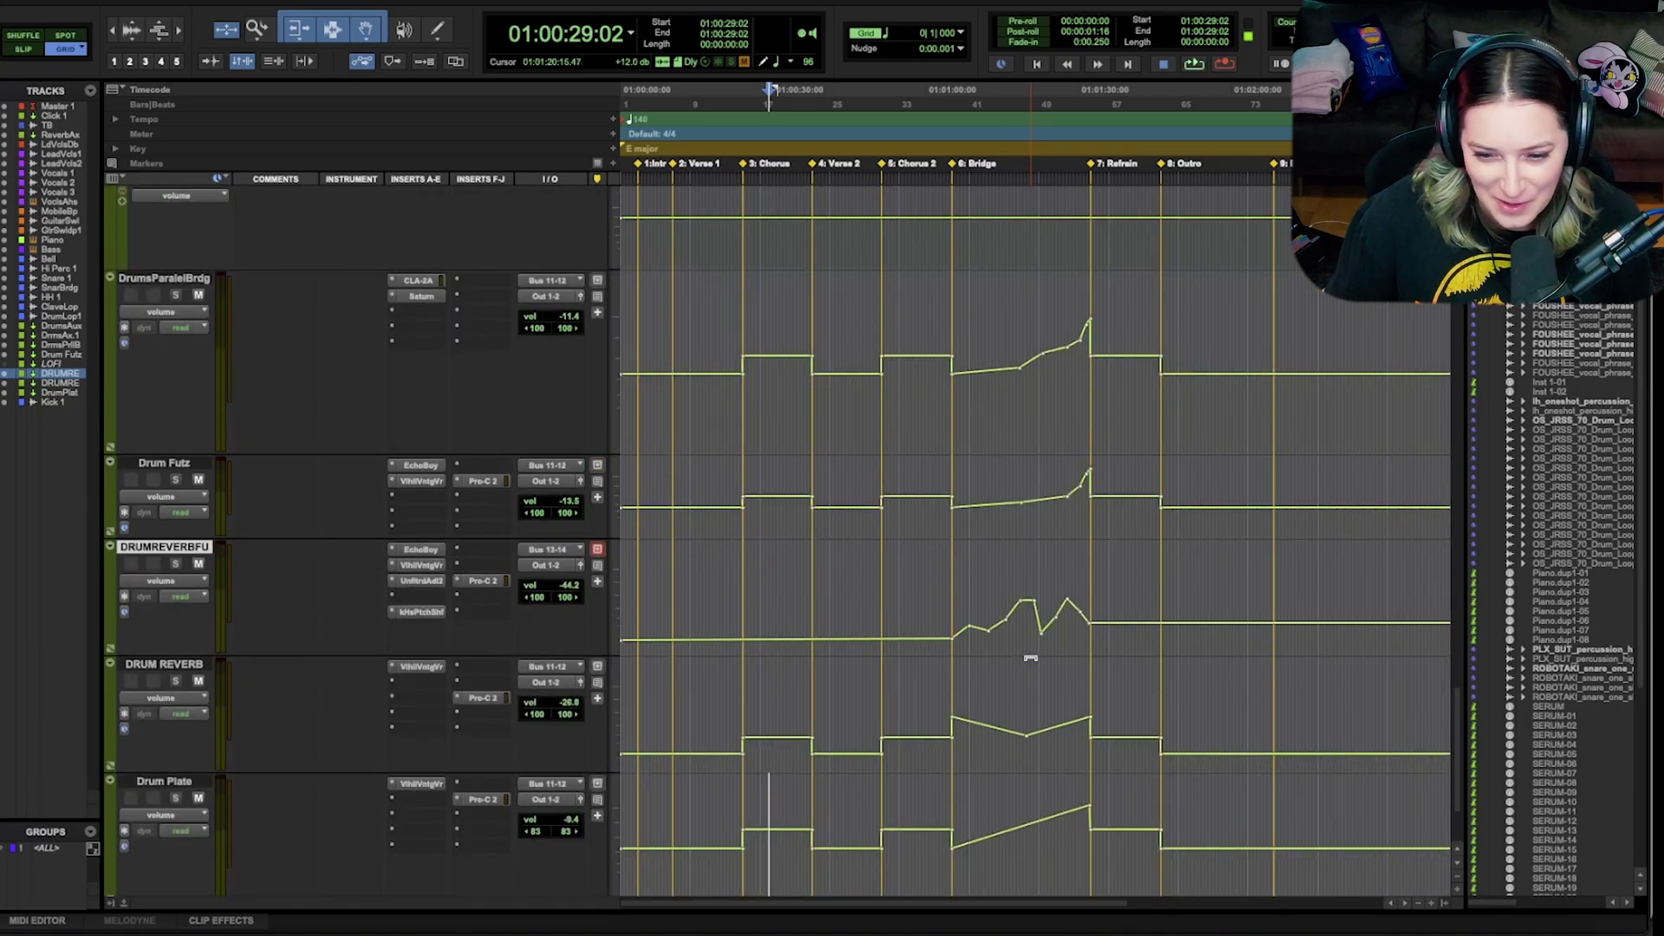
pyautogui.scroll(-2, 1030, 658)
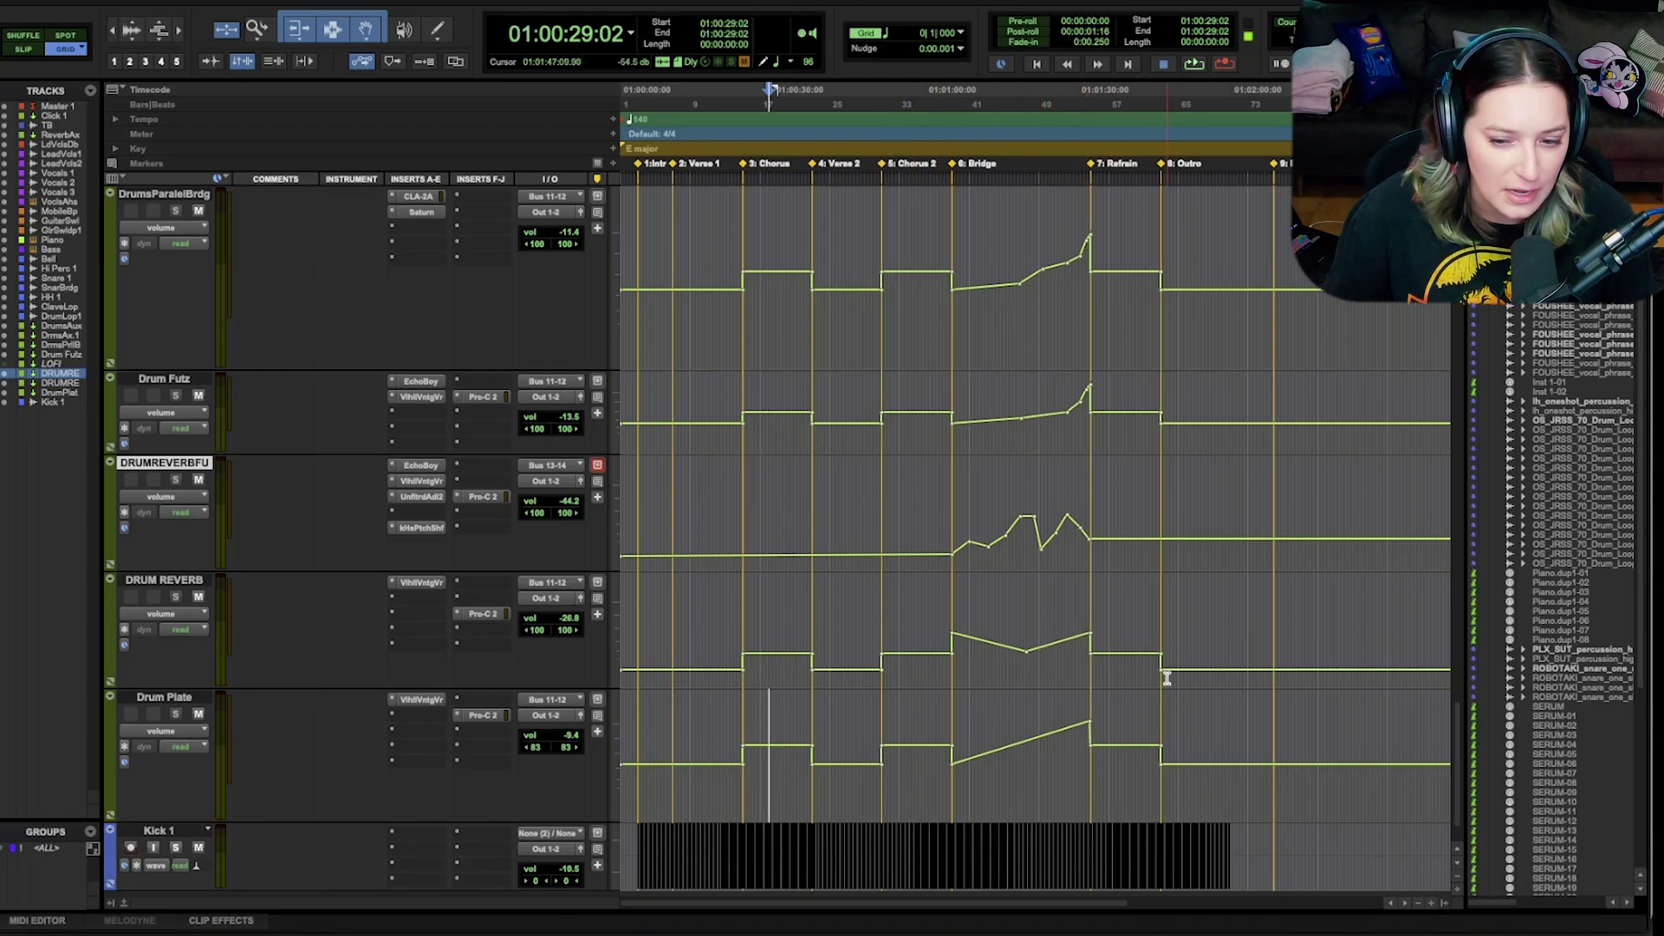
# - Play the bridge from its start at 01:01:05:01 to hear the drum effect automation, and stop at the refrain
pyautogui.click(954, 770)
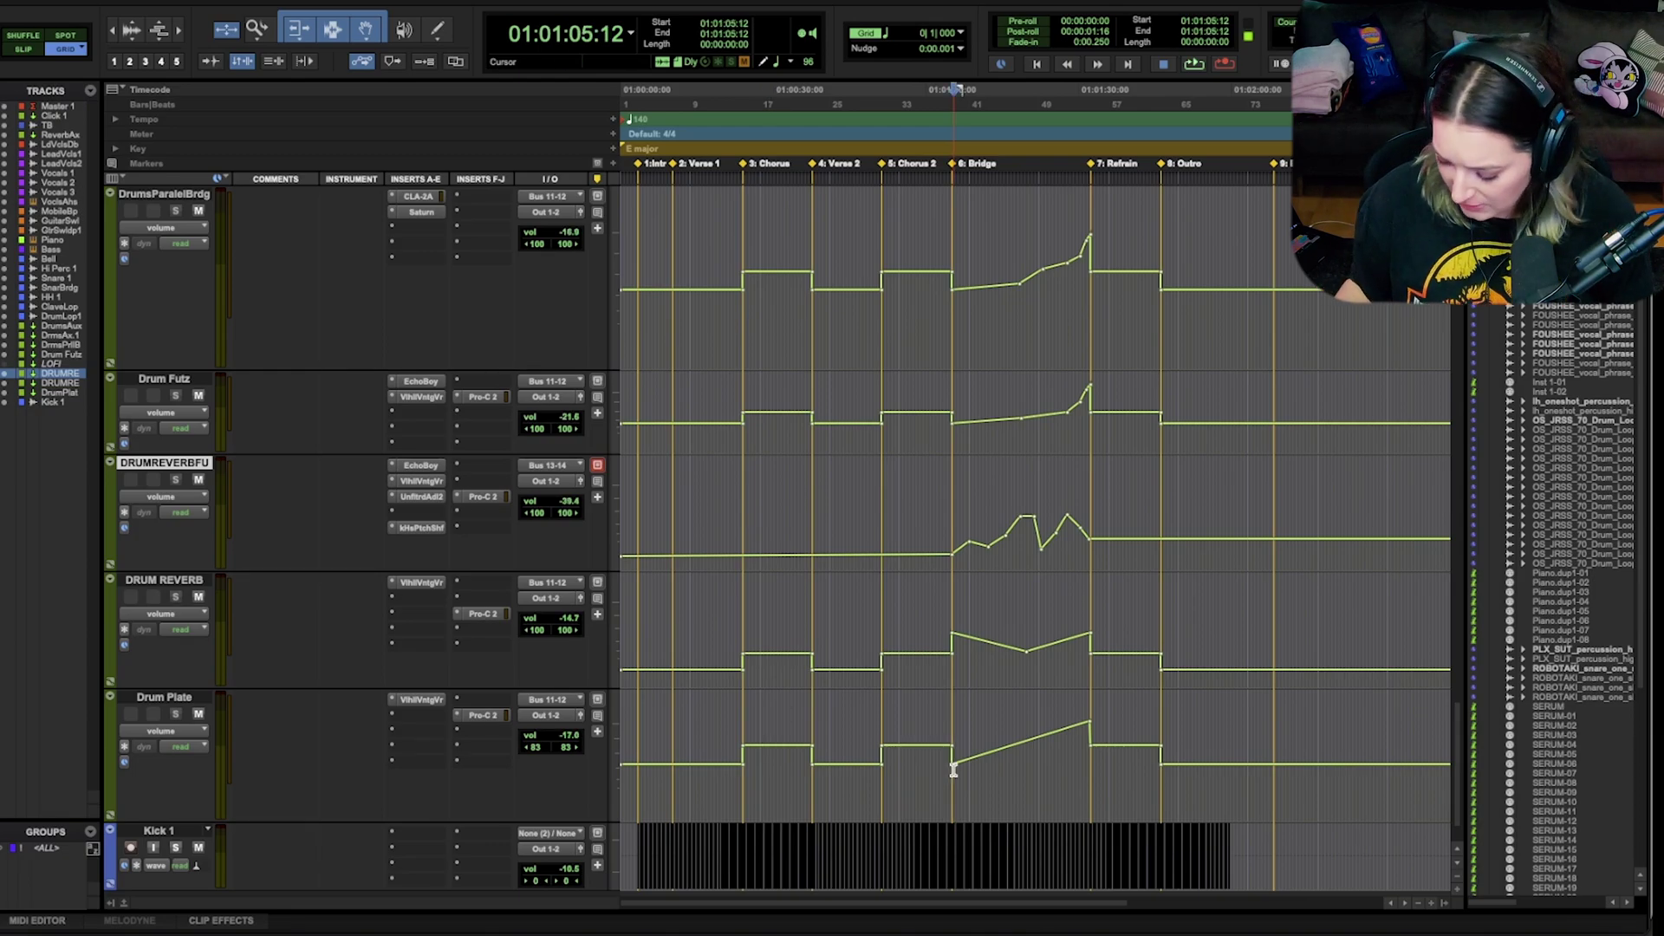
pyautogui.click(953, 769)
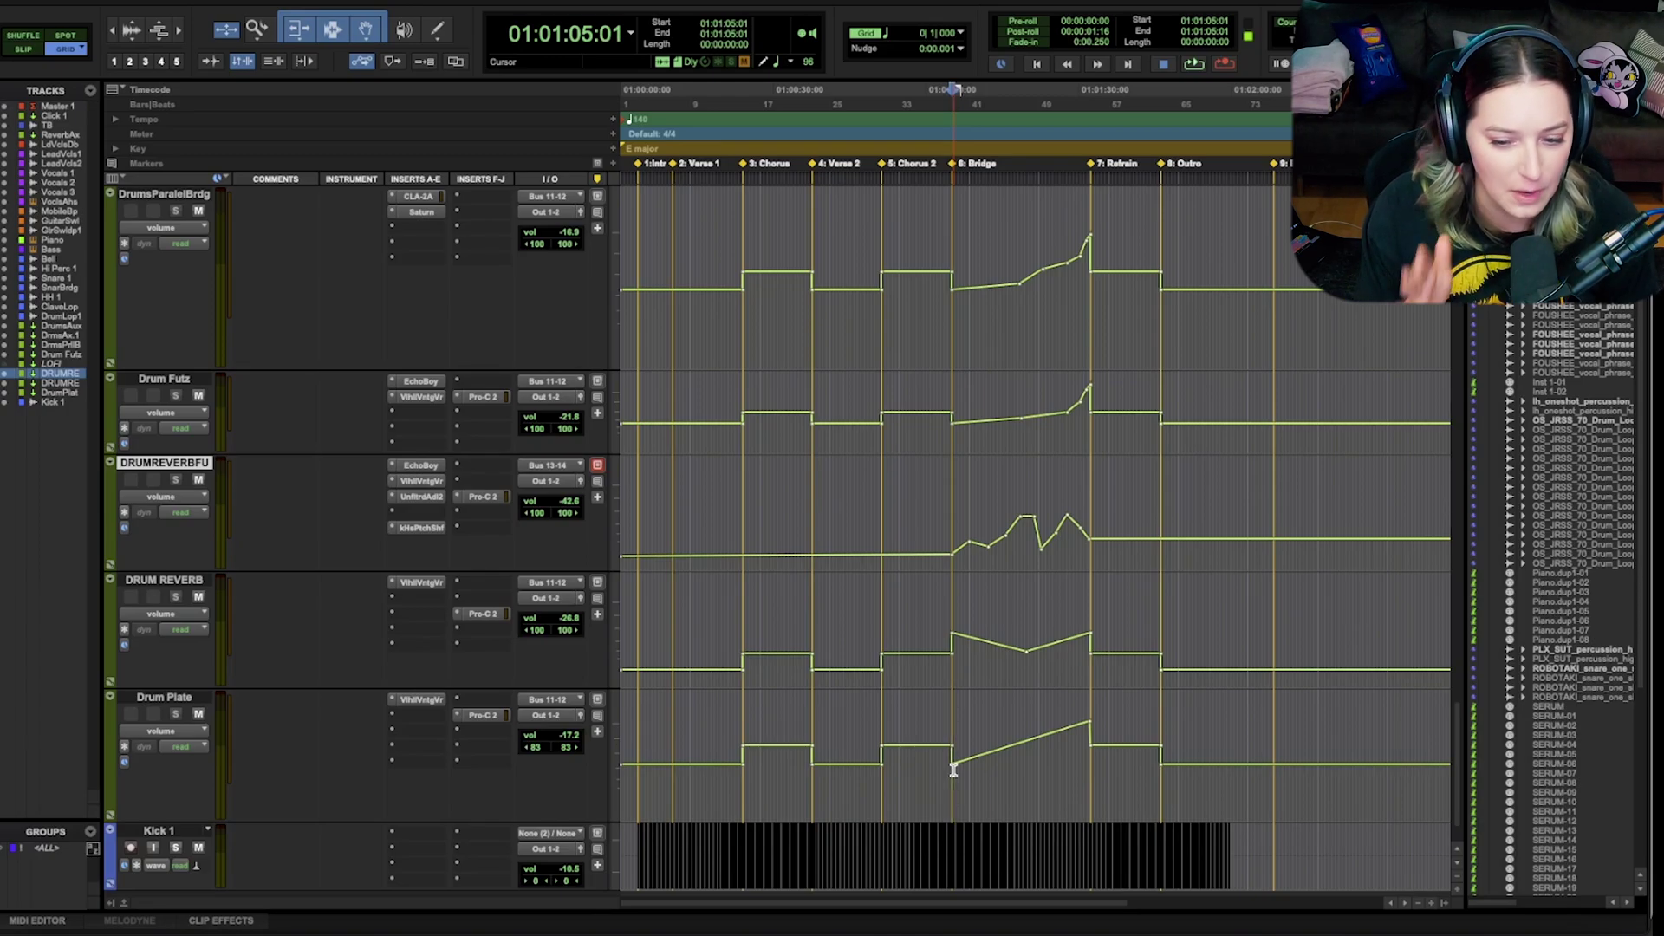
pyautogui.press('space')
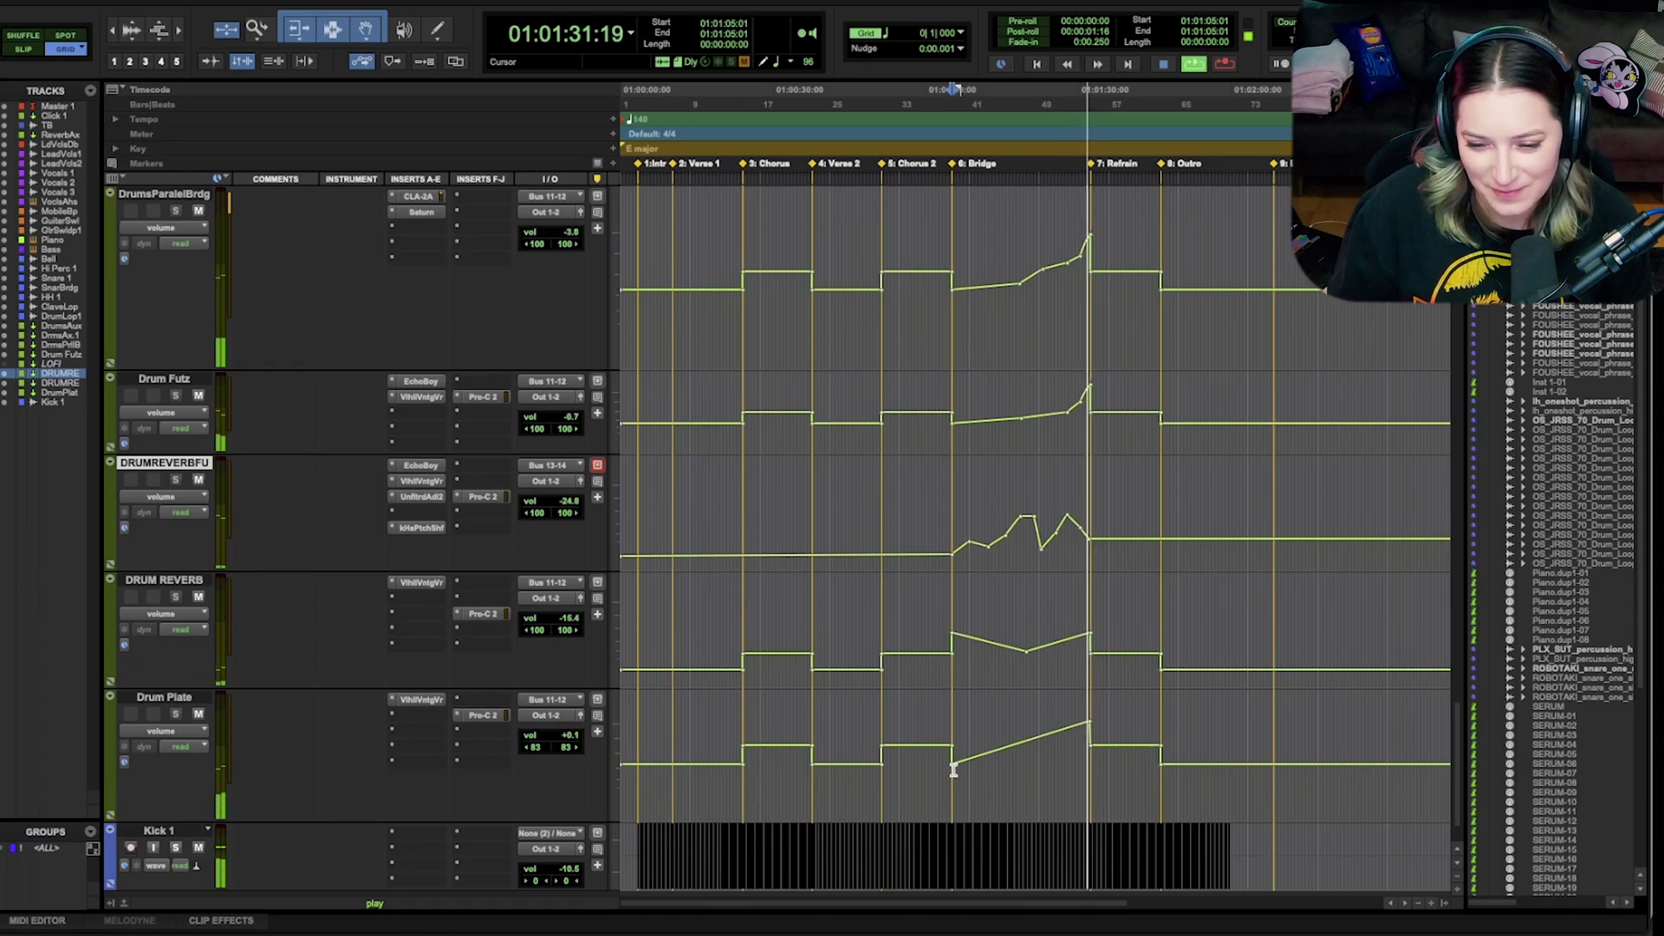
pyautogui.press('space')
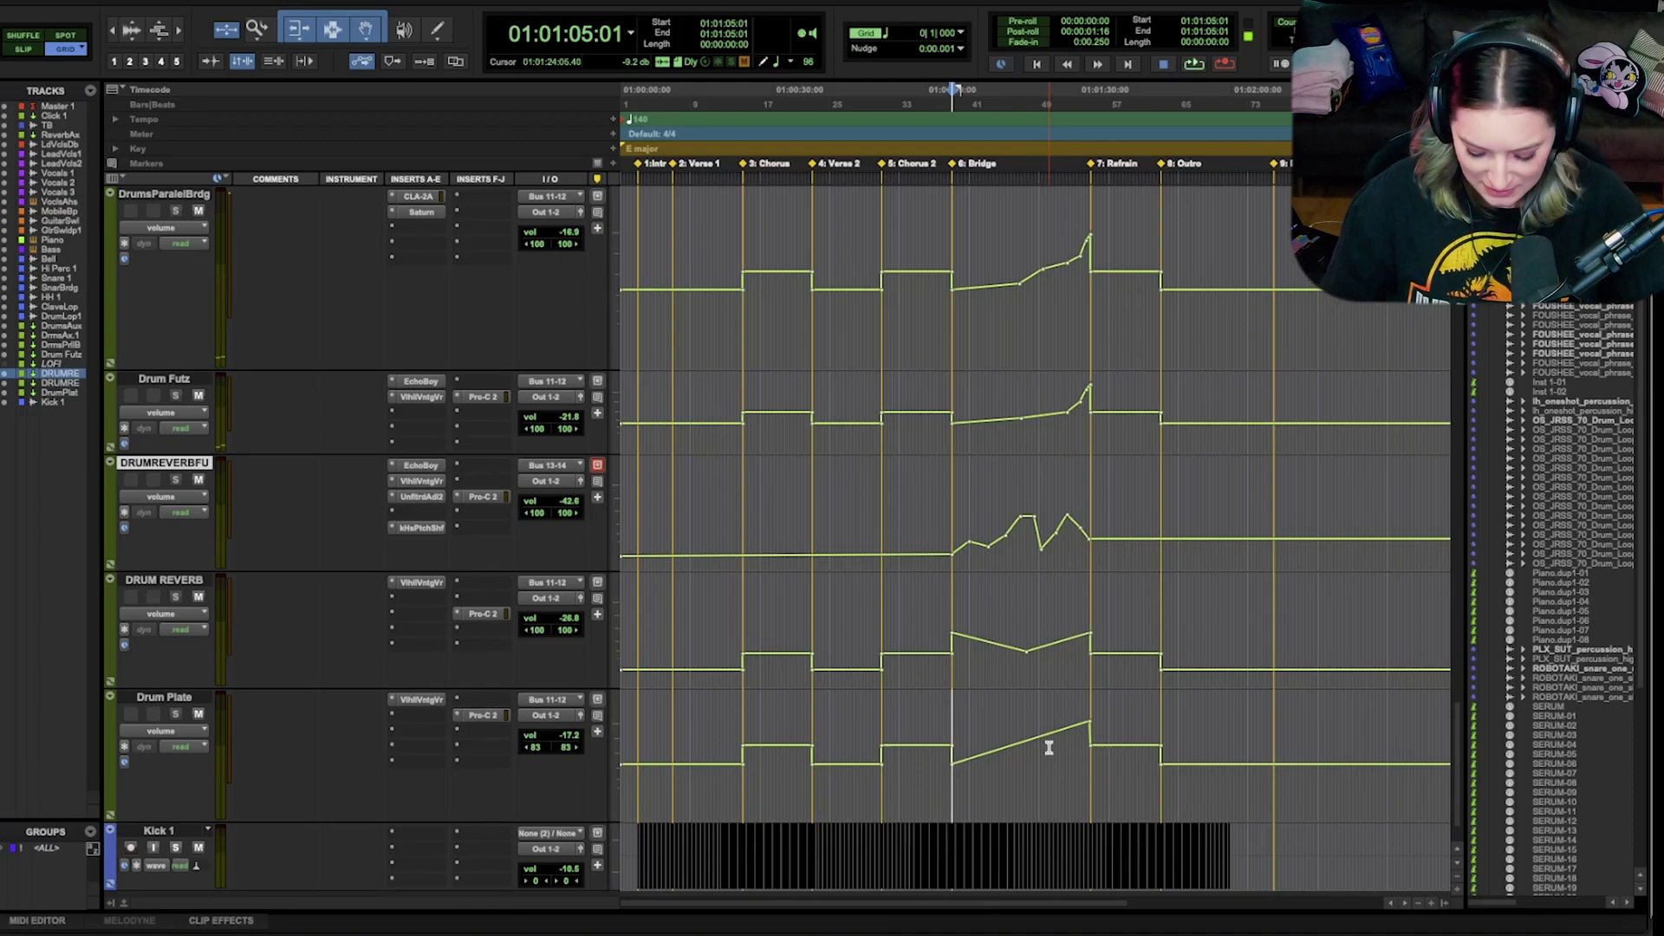
# - Inspect the KickBus-keyed Pro-C 2 compressors on Drum Futz, DRUMREVERBFU, DRUM REVERB and Drum Plate in the mixer
pyautogui.press('super+equal')
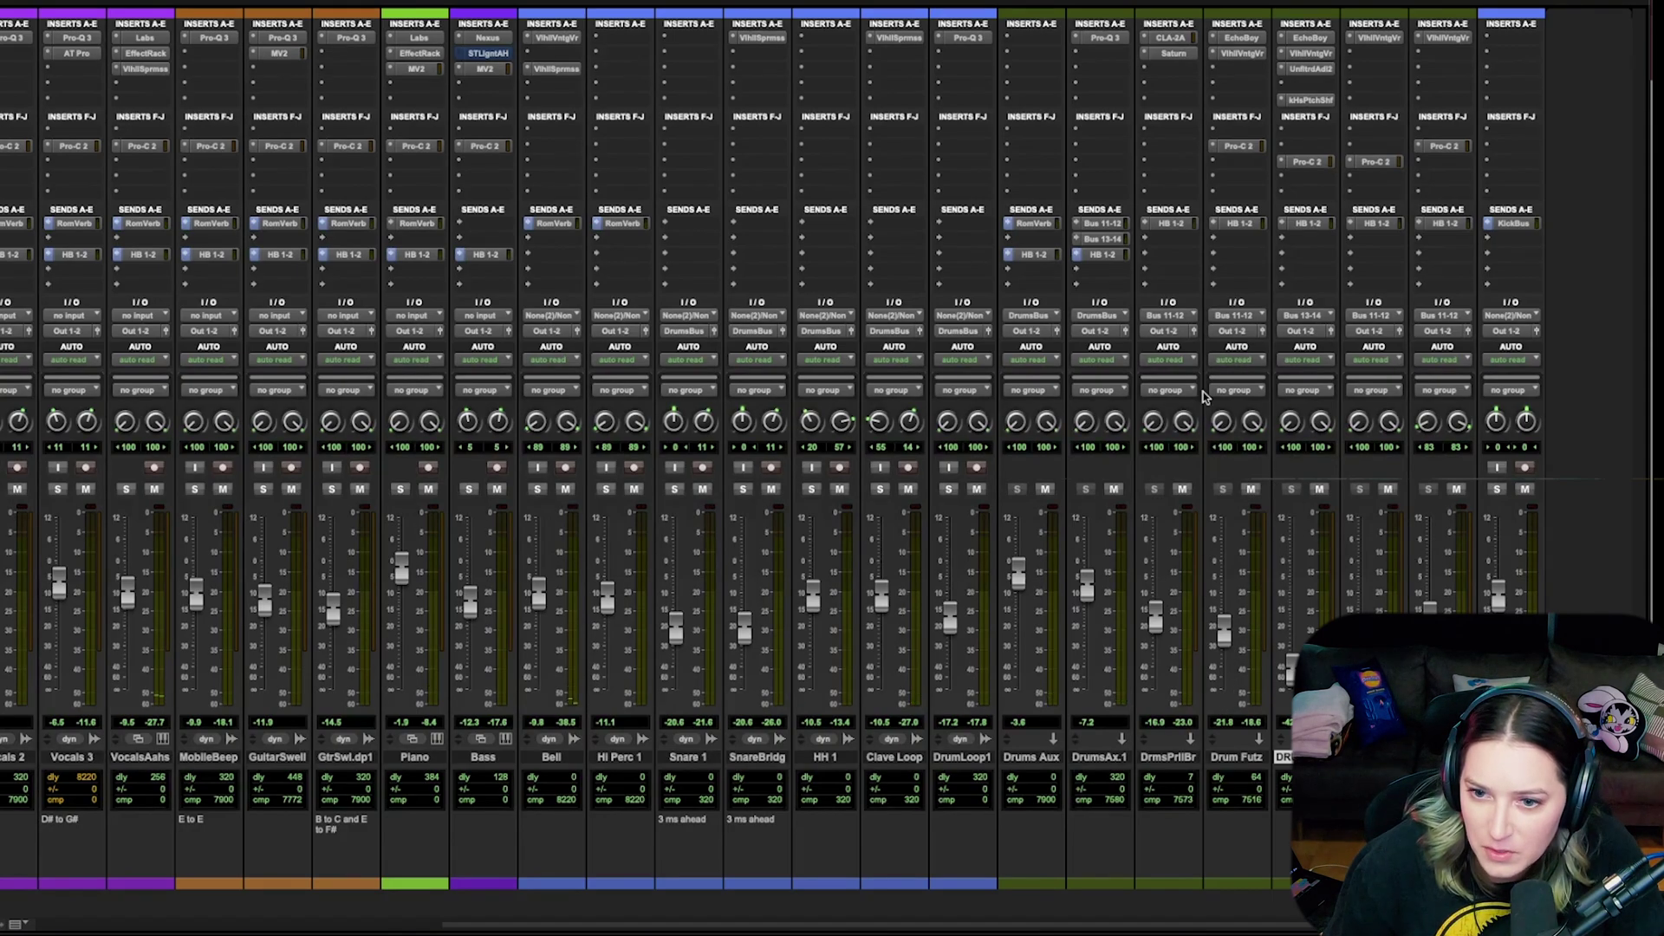
pyautogui.click(1239, 147)
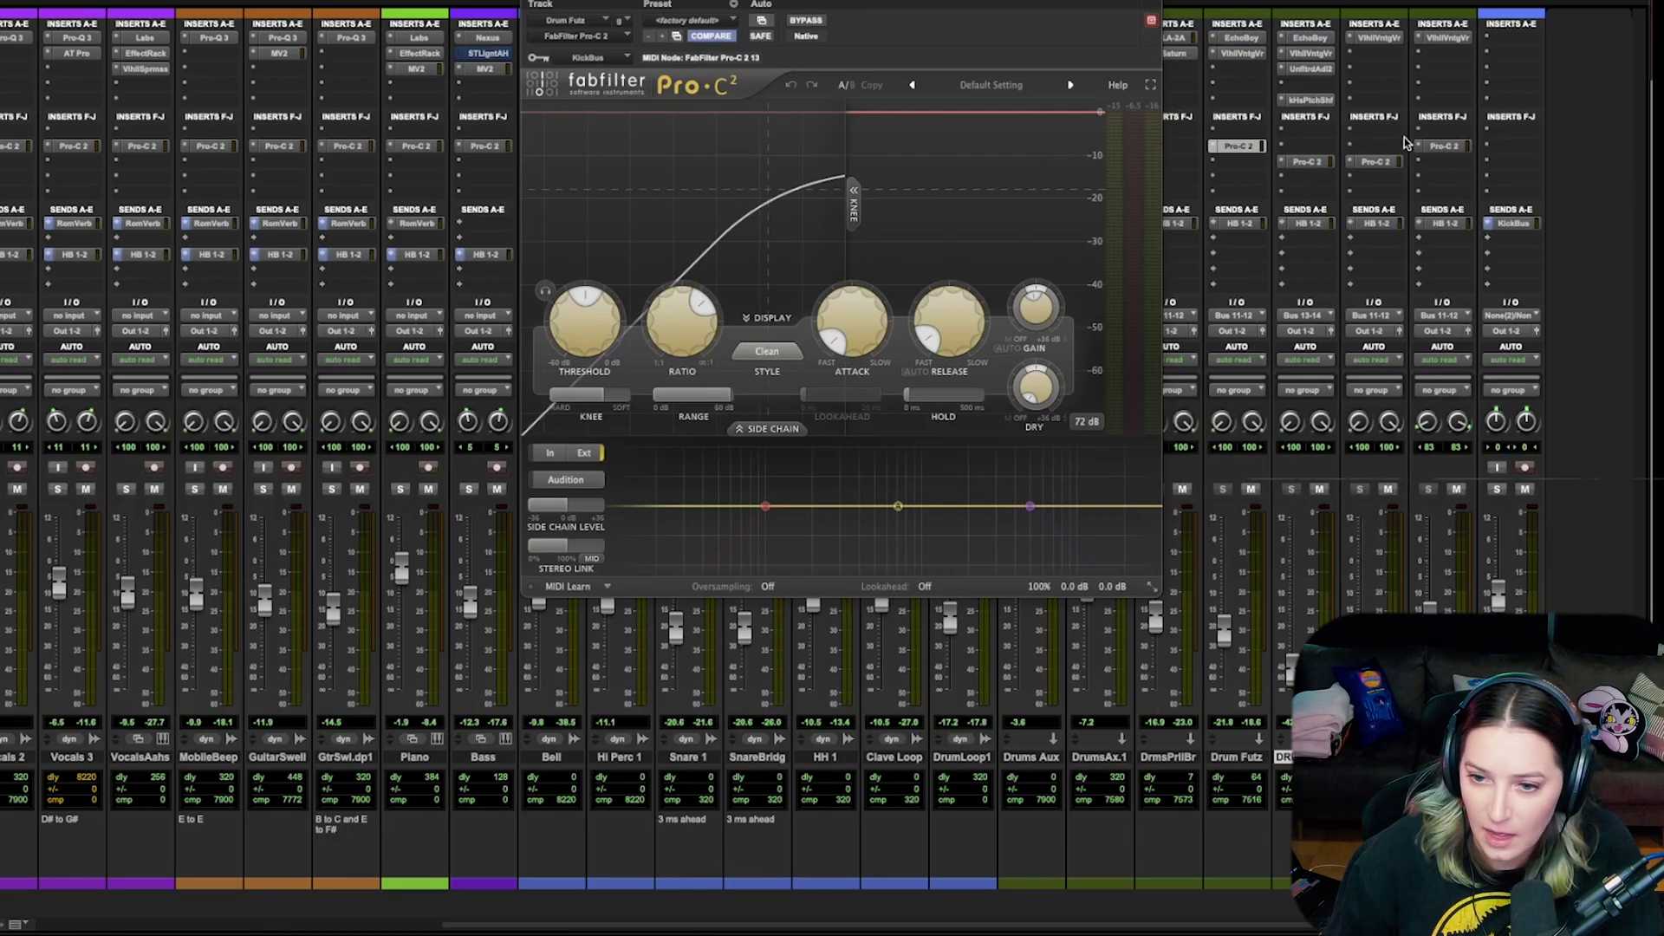
pyautogui.click(1302, 162)
pyautogui.click(1377, 164)
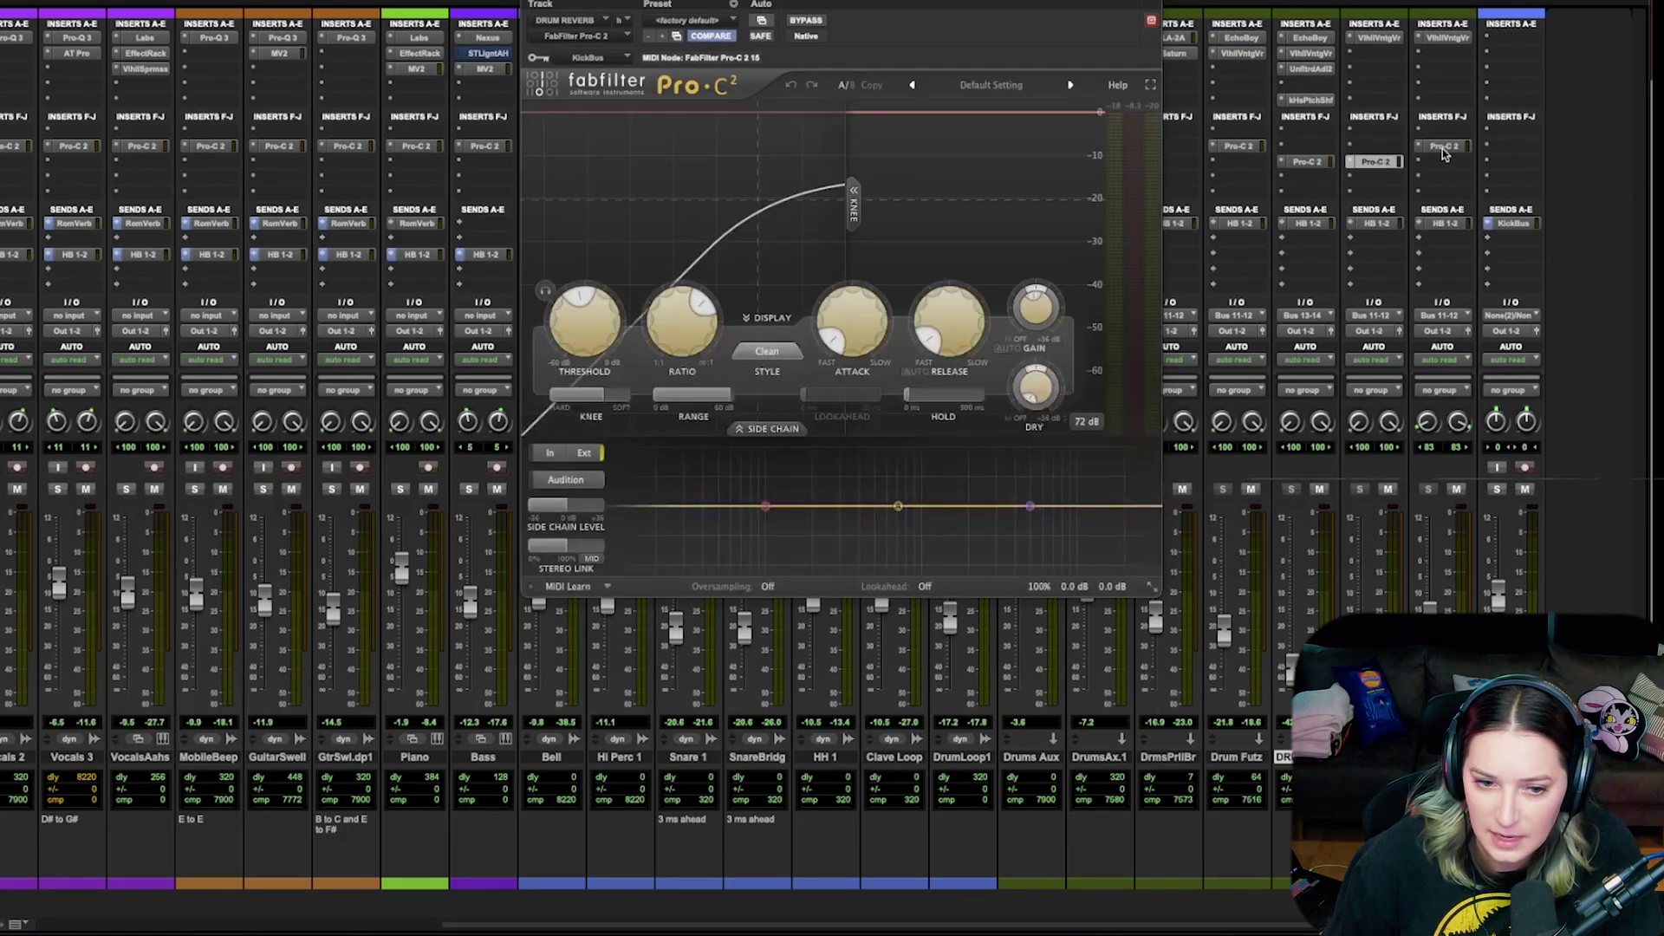
pyautogui.click(1444, 147)
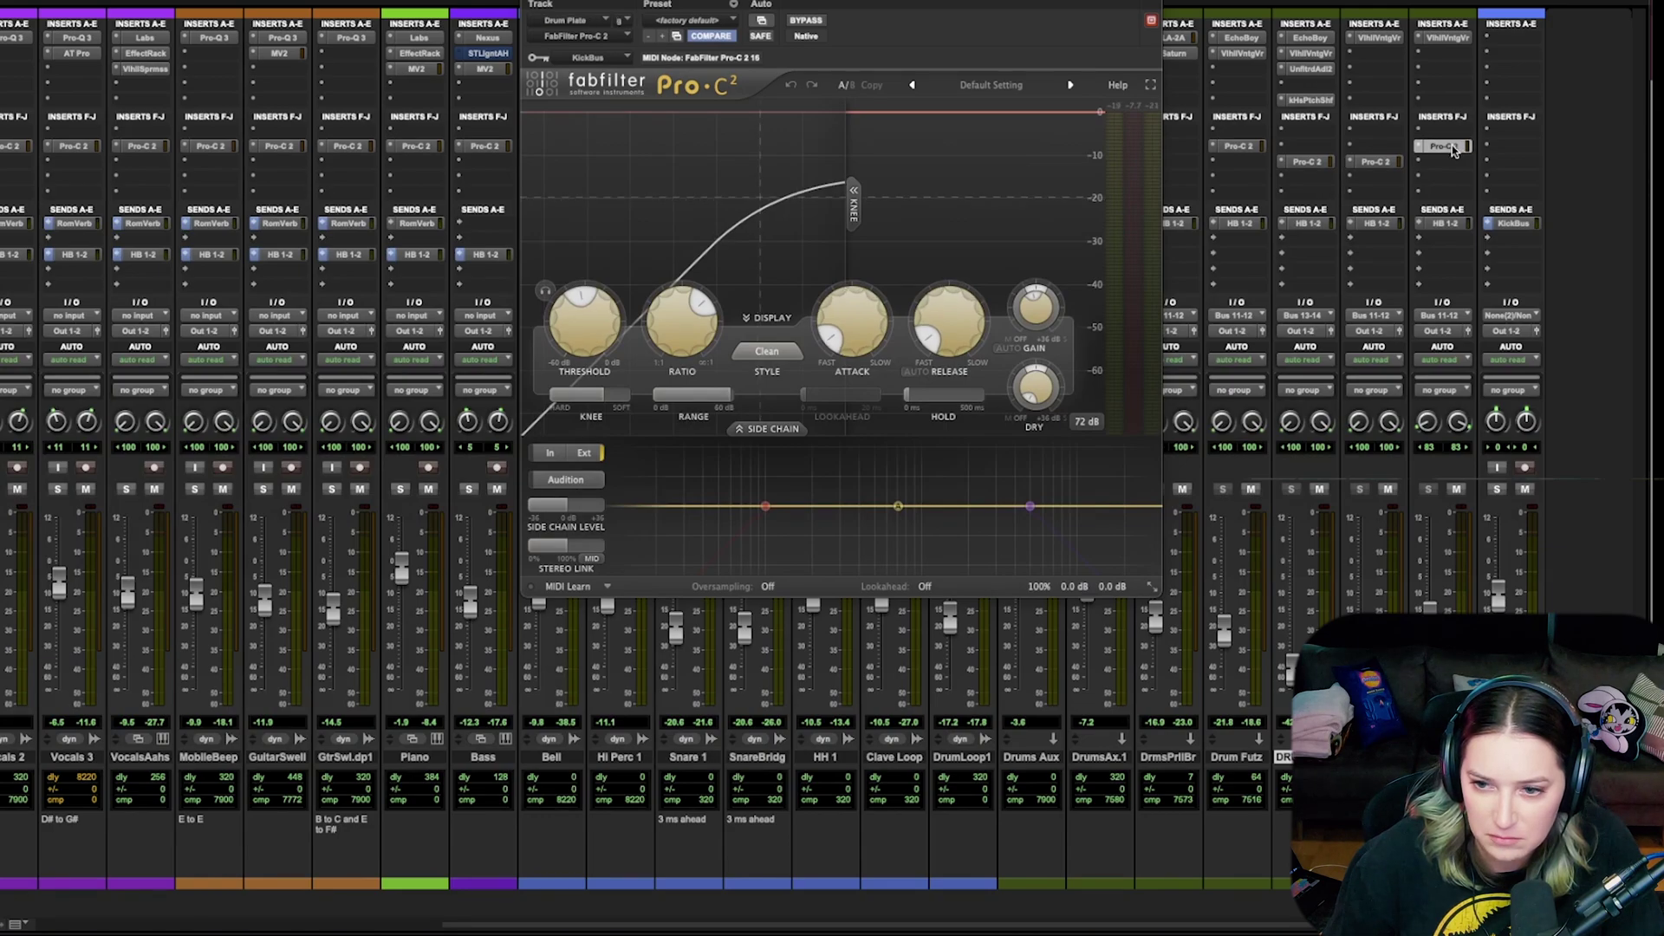
pyautogui.click(1378, 163)
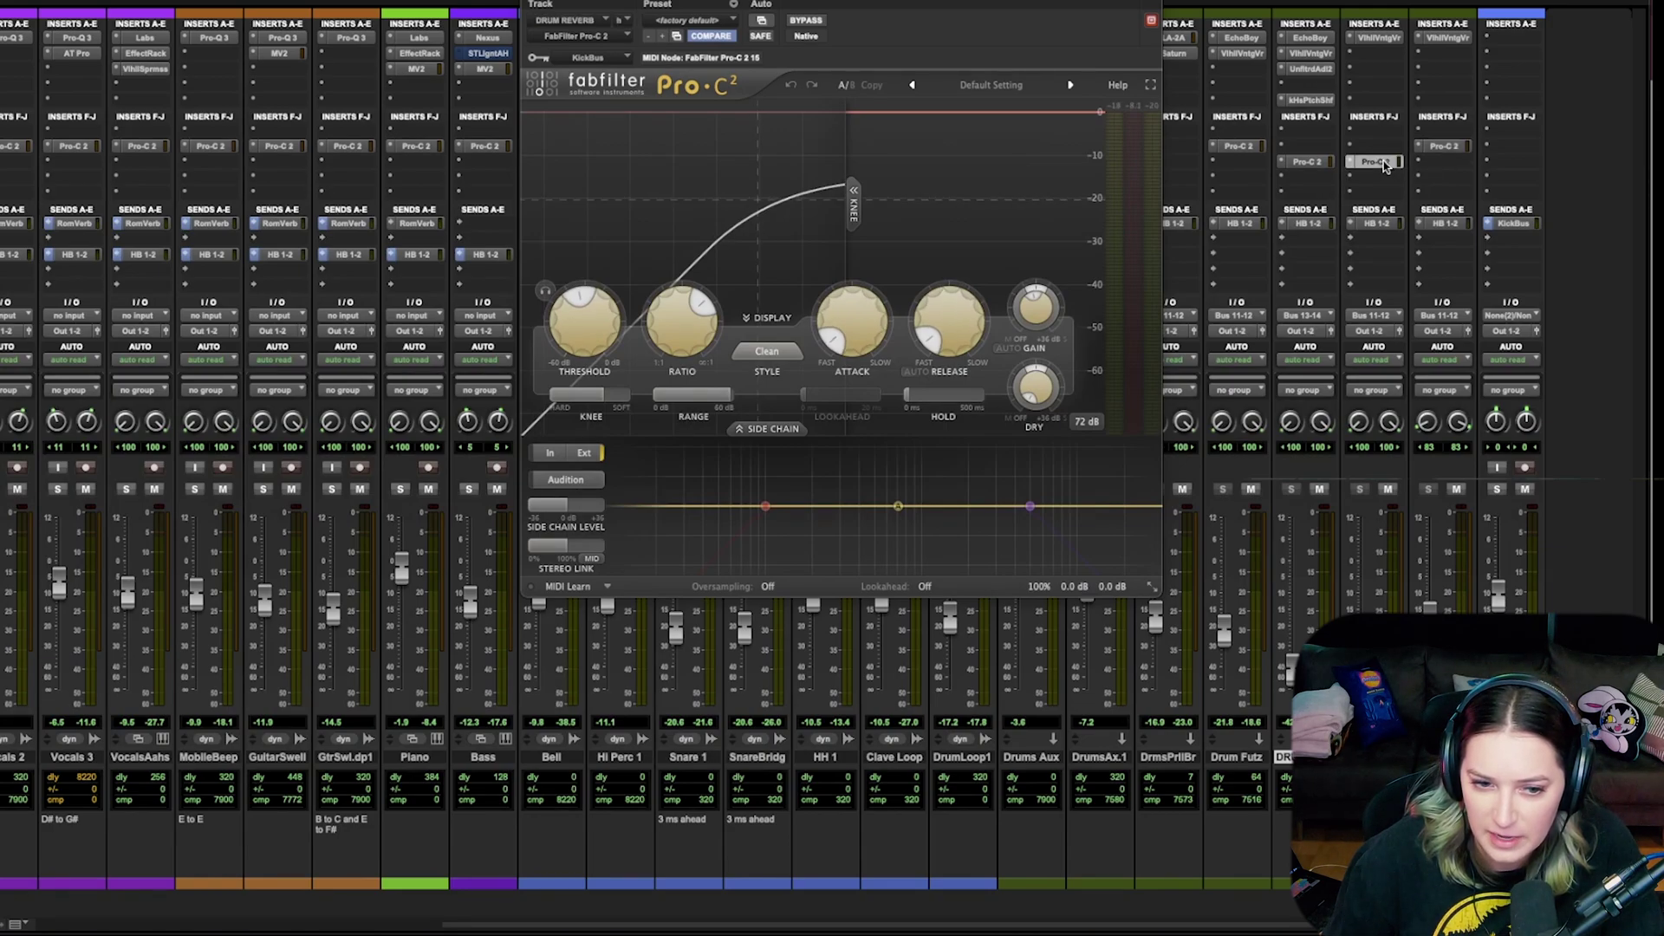
pyautogui.click(1308, 163)
pyautogui.click(1234, 147)
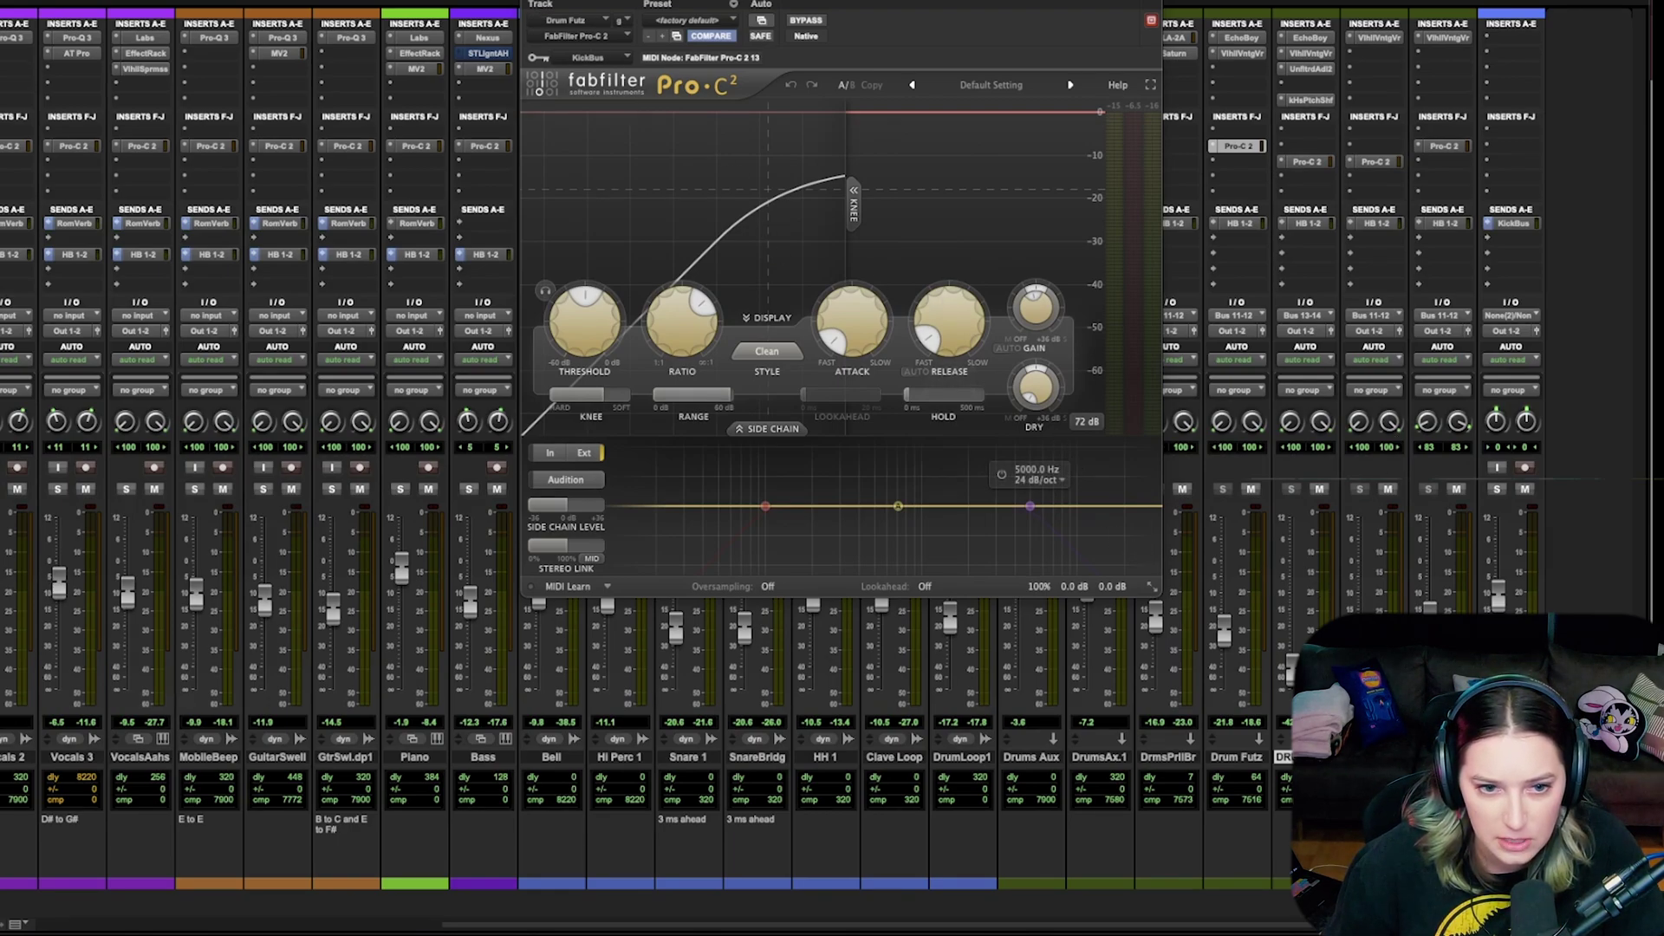
pyautogui.press('super+w')
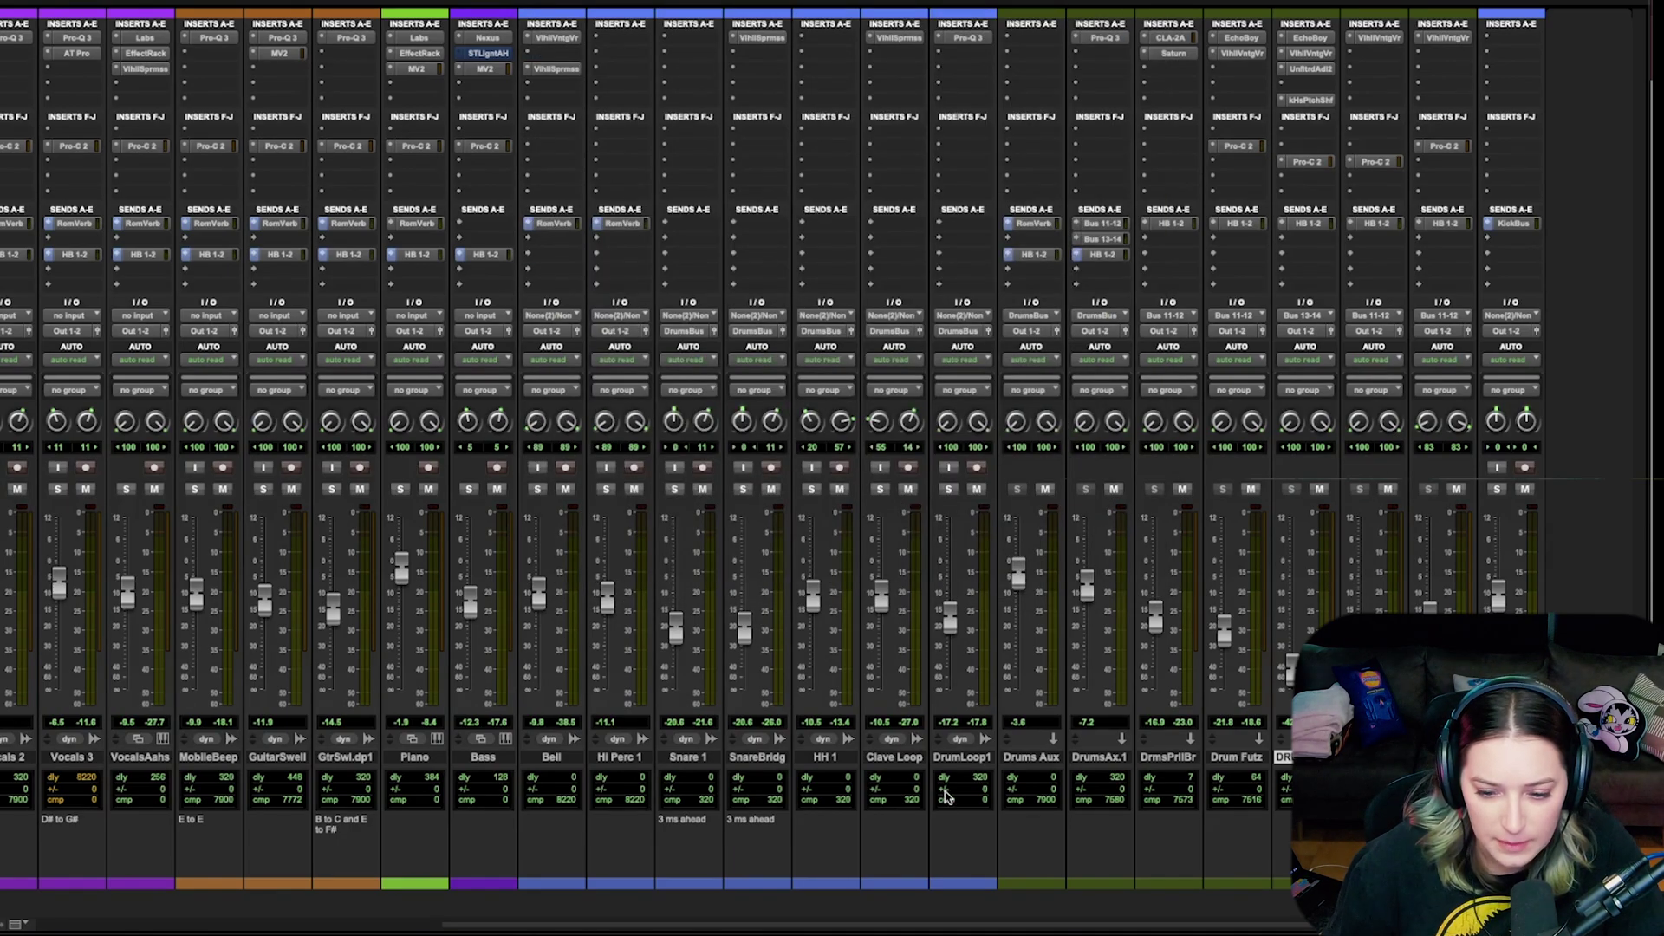
# - Select the tracks from Snare 1 through DrumLoop1 and solo them together
pyautogui.click(960, 757)
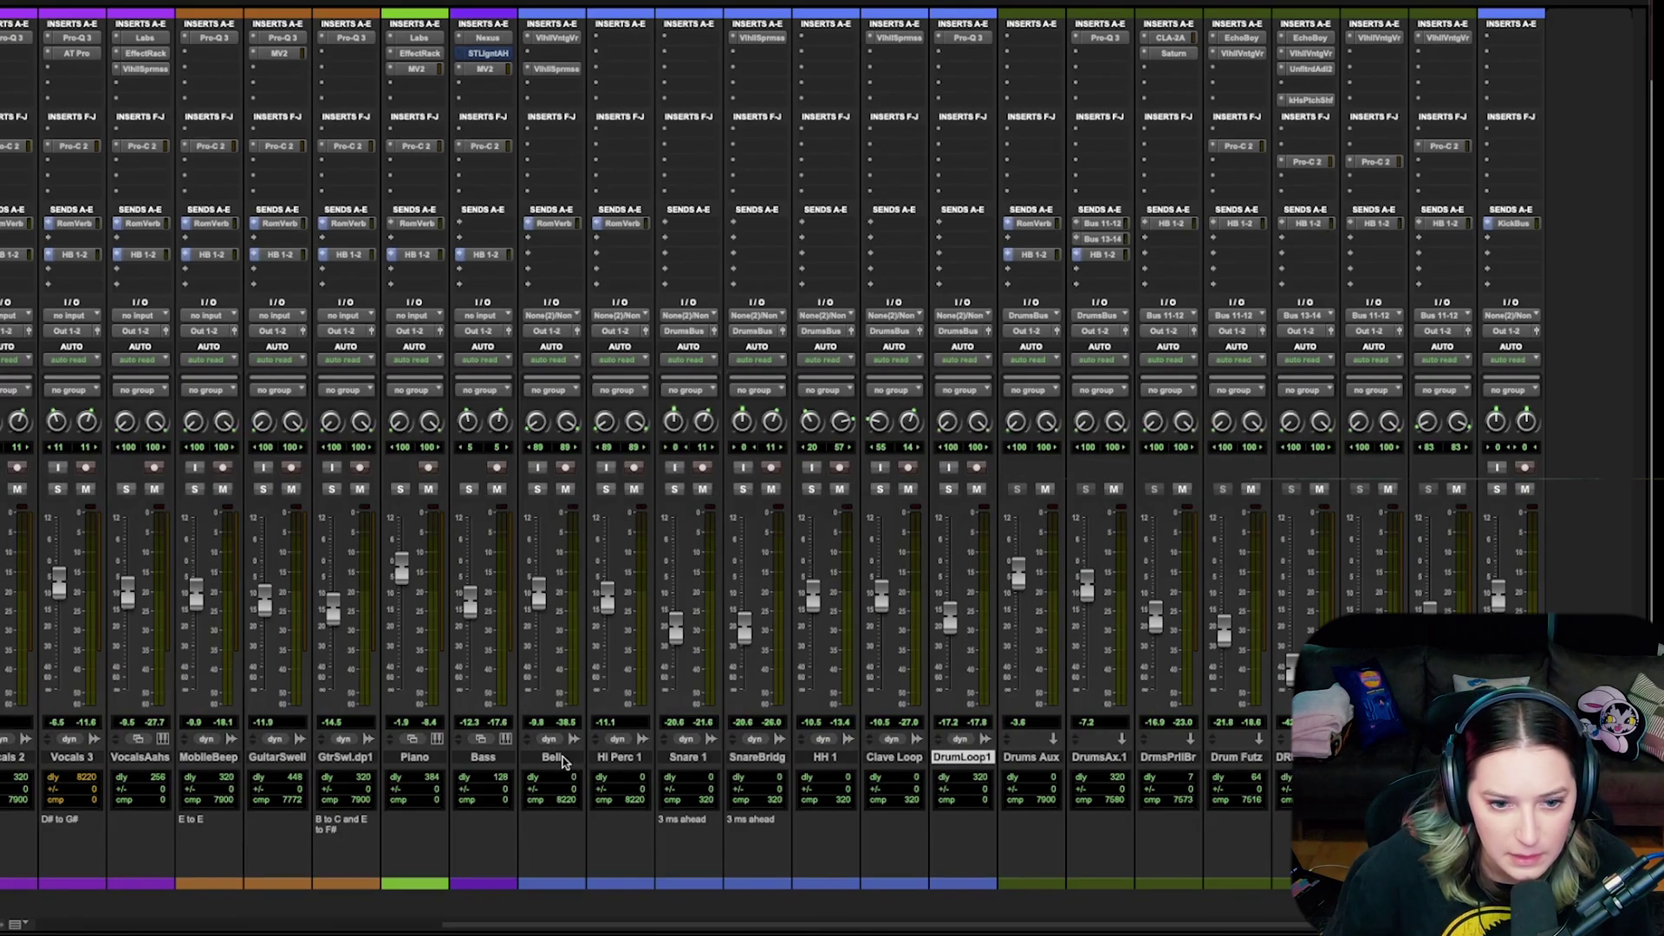
pyautogui.keyDown('shift'); pyautogui.click(679, 757); pyautogui.keyUp('shift')
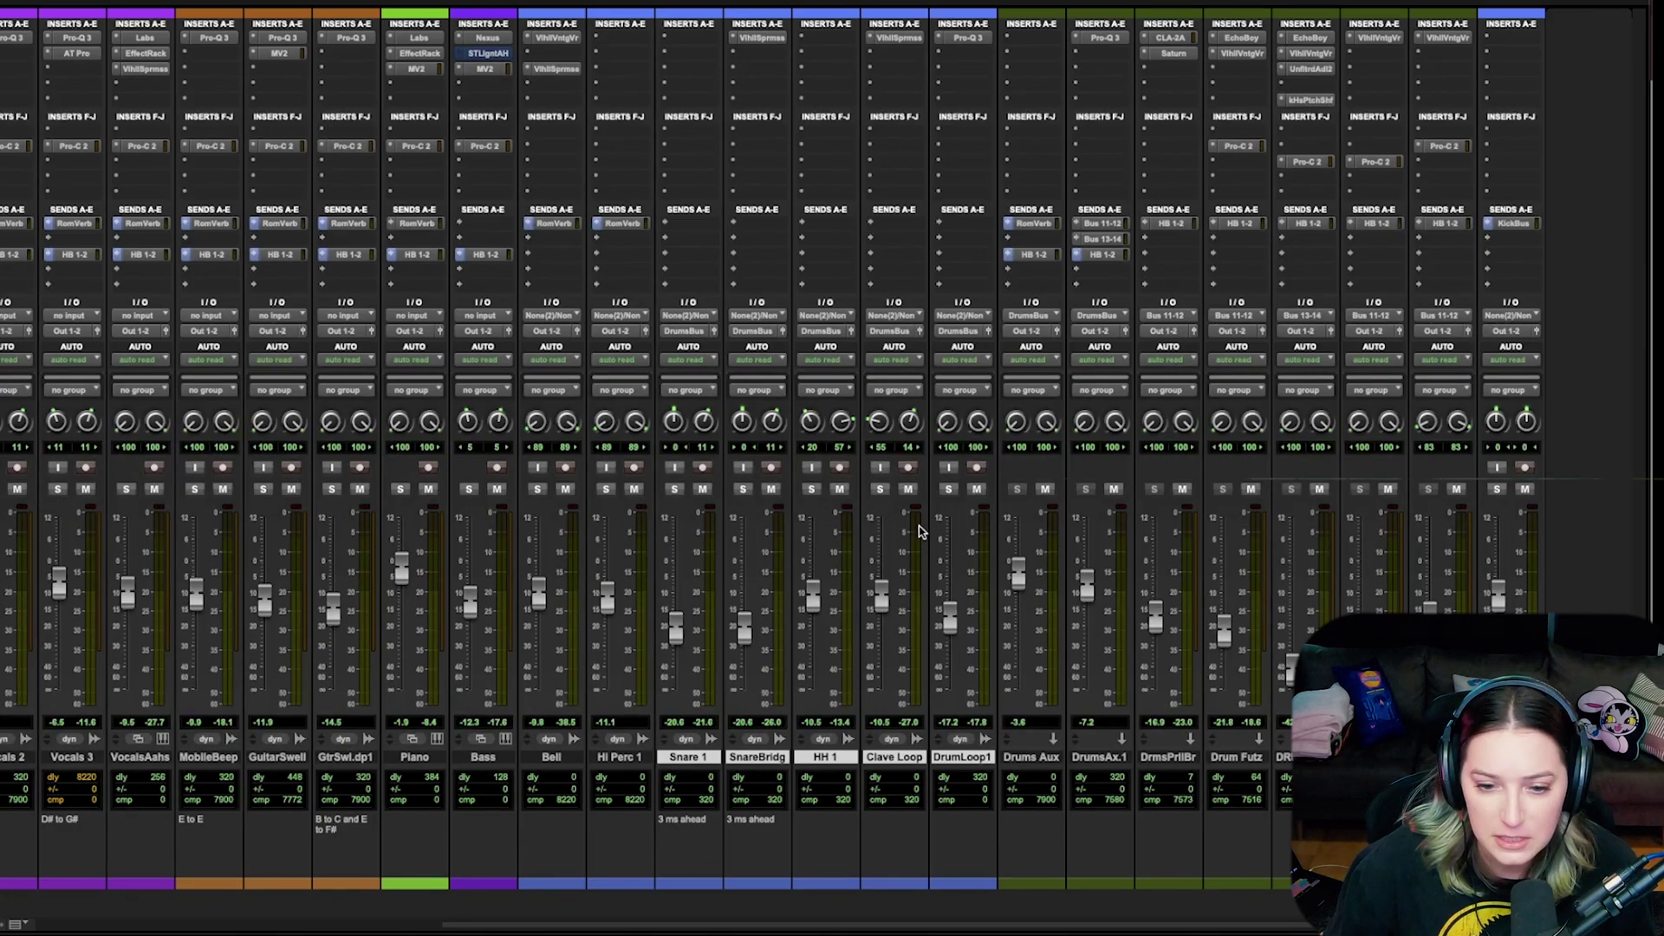
pyautogui.keyDown('alt'); pyautogui.keyDown('shift'); pyautogui.click(812, 493); pyautogui.keyUp('shift'); pyautogui.keyUp('alt')
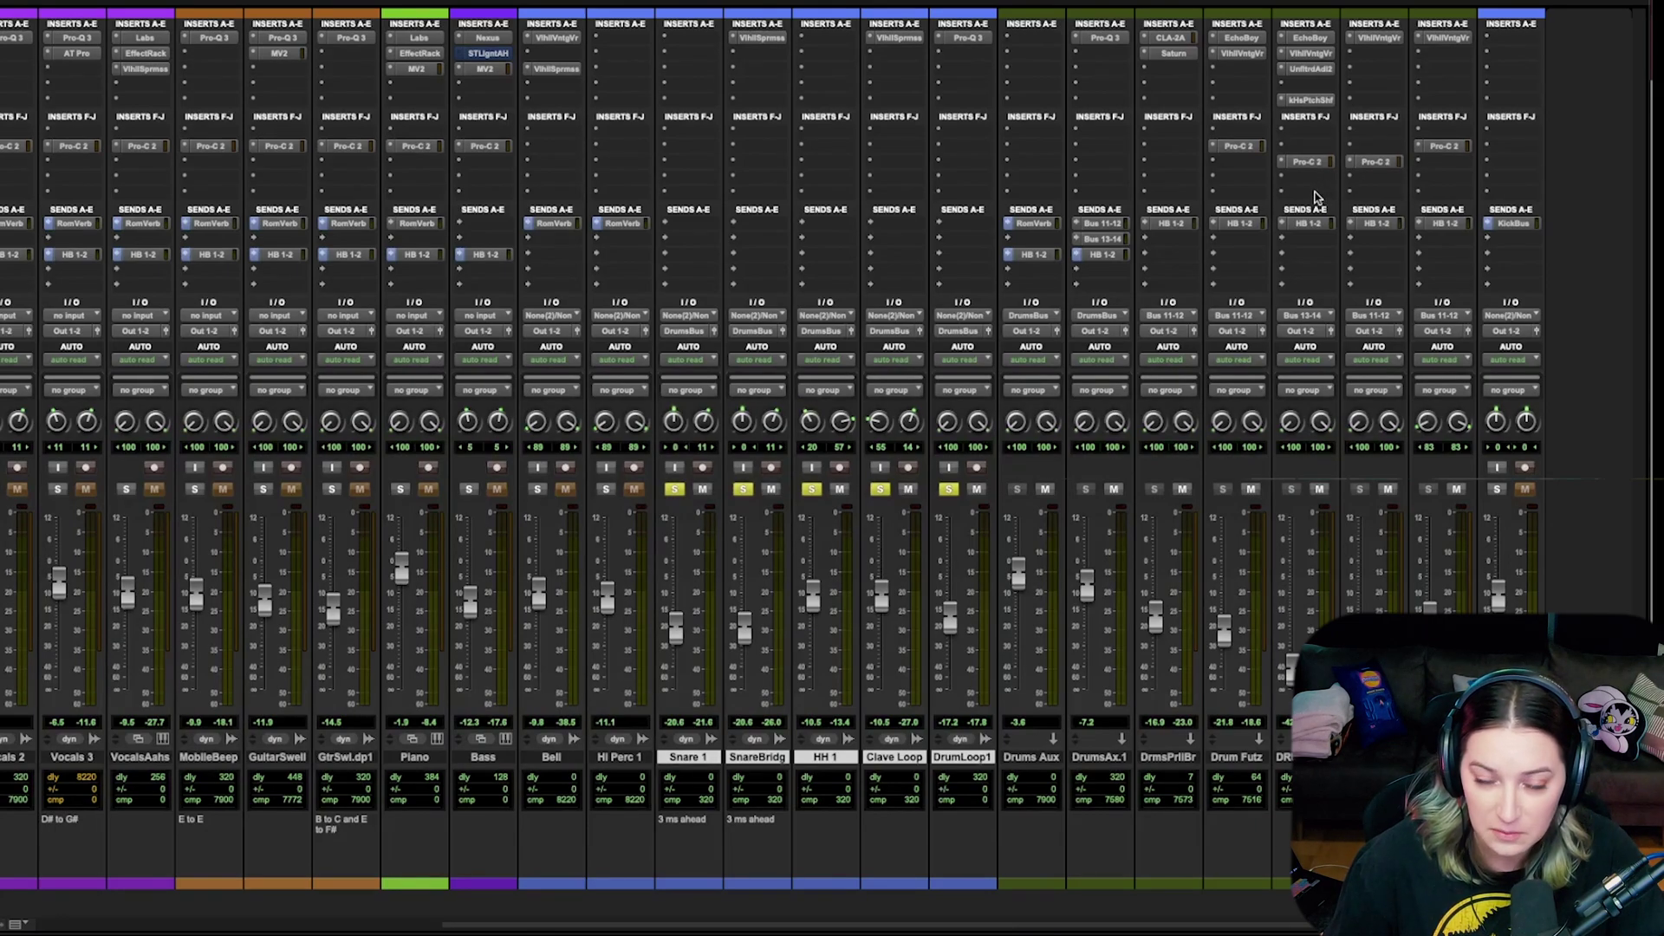
# - Play the soloed drums from 01:01:17:01 in the bridge
pyautogui.hotkey('ctrl', '=')
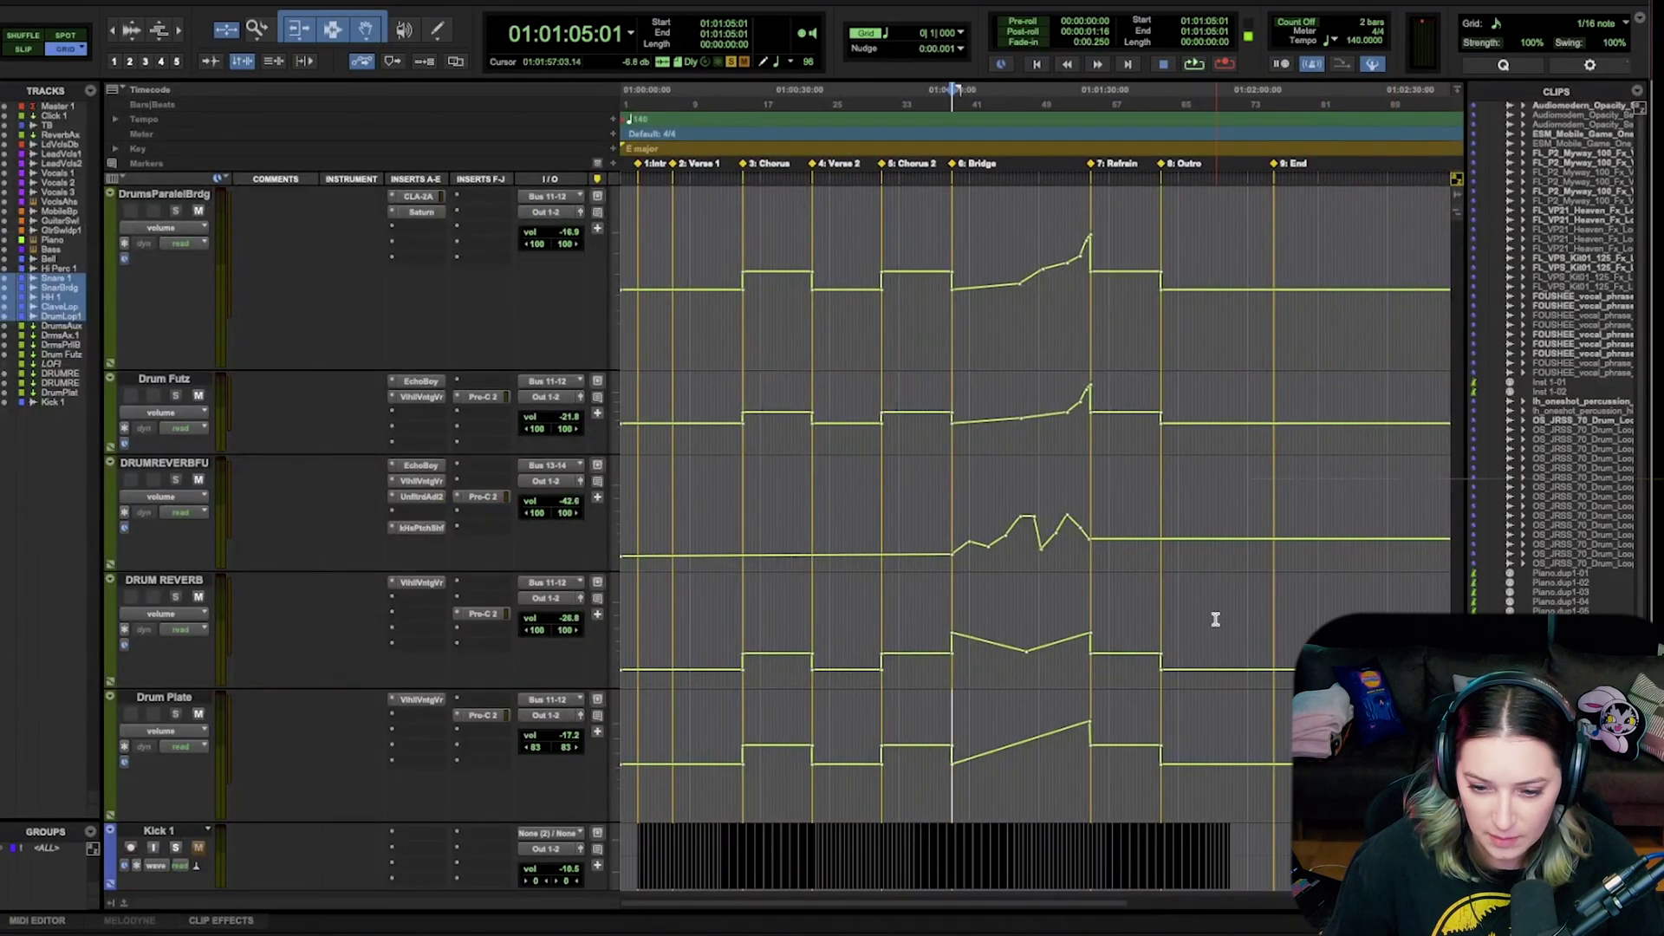
pyautogui.click(1011, 768)
pyautogui.press('space')
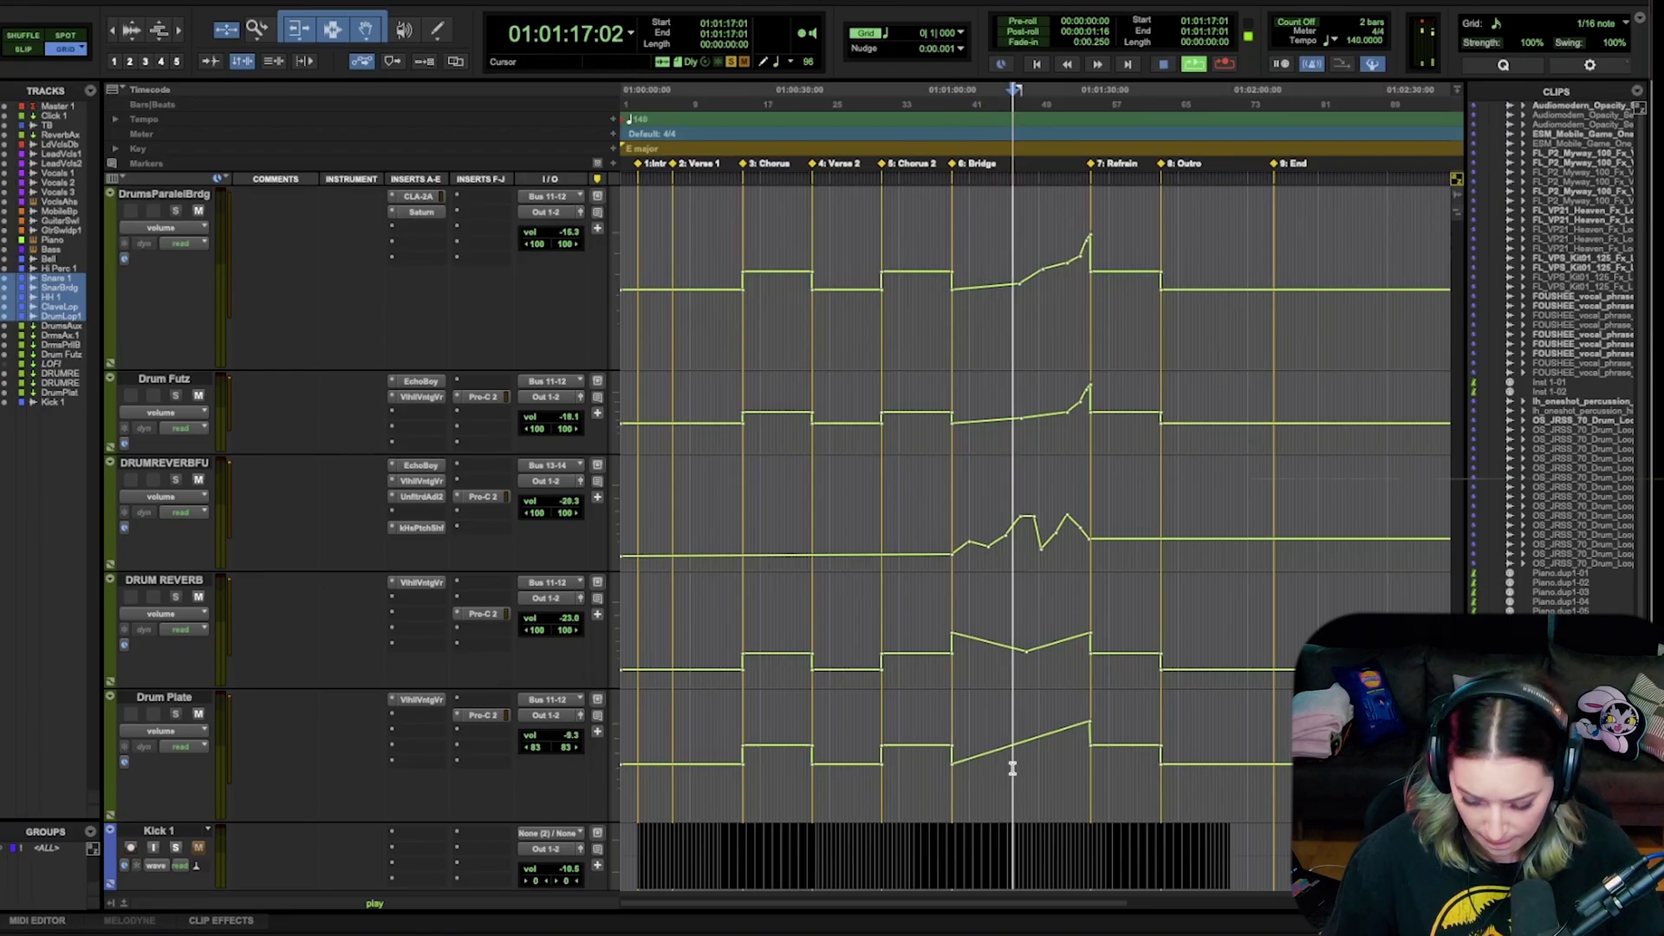
# - Bypass the Pro-C 2 compressors on Drum Futz, DRUMREVERBFU, DRUM REVERB and Drum Plate in the mixer during playback
pyautogui.hotkey('ctrl', '=')
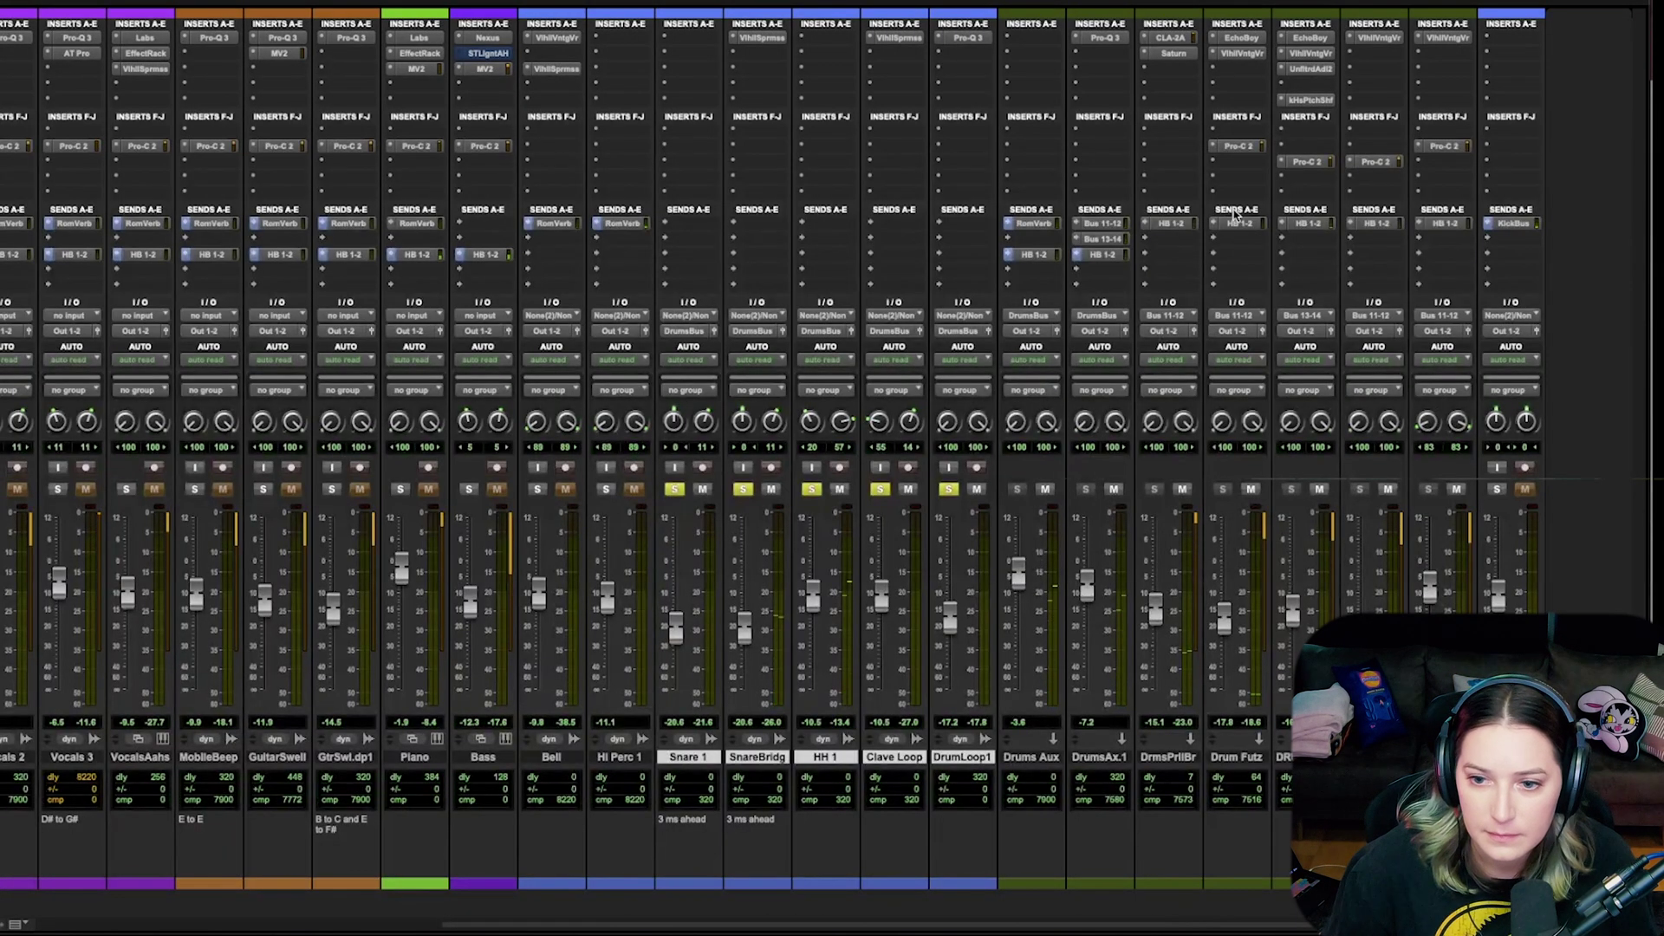
pyautogui.keyDown('ctrl'); pyautogui.click(1237, 148); pyautogui.keyUp('ctrl')
pyautogui.keyDown('ctrl'); pyautogui.click(1309, 163); pyautogui.keyUp('ctrl')
pyautogui.keyDown('ctrl'); pyautogui.click(1365, 163); pyautogui.keyUp('ctrl')
pyautogui.keyDown('ctrl'); pyautogui.click(1443, 146); pyautogui.keyUp('ctrl')
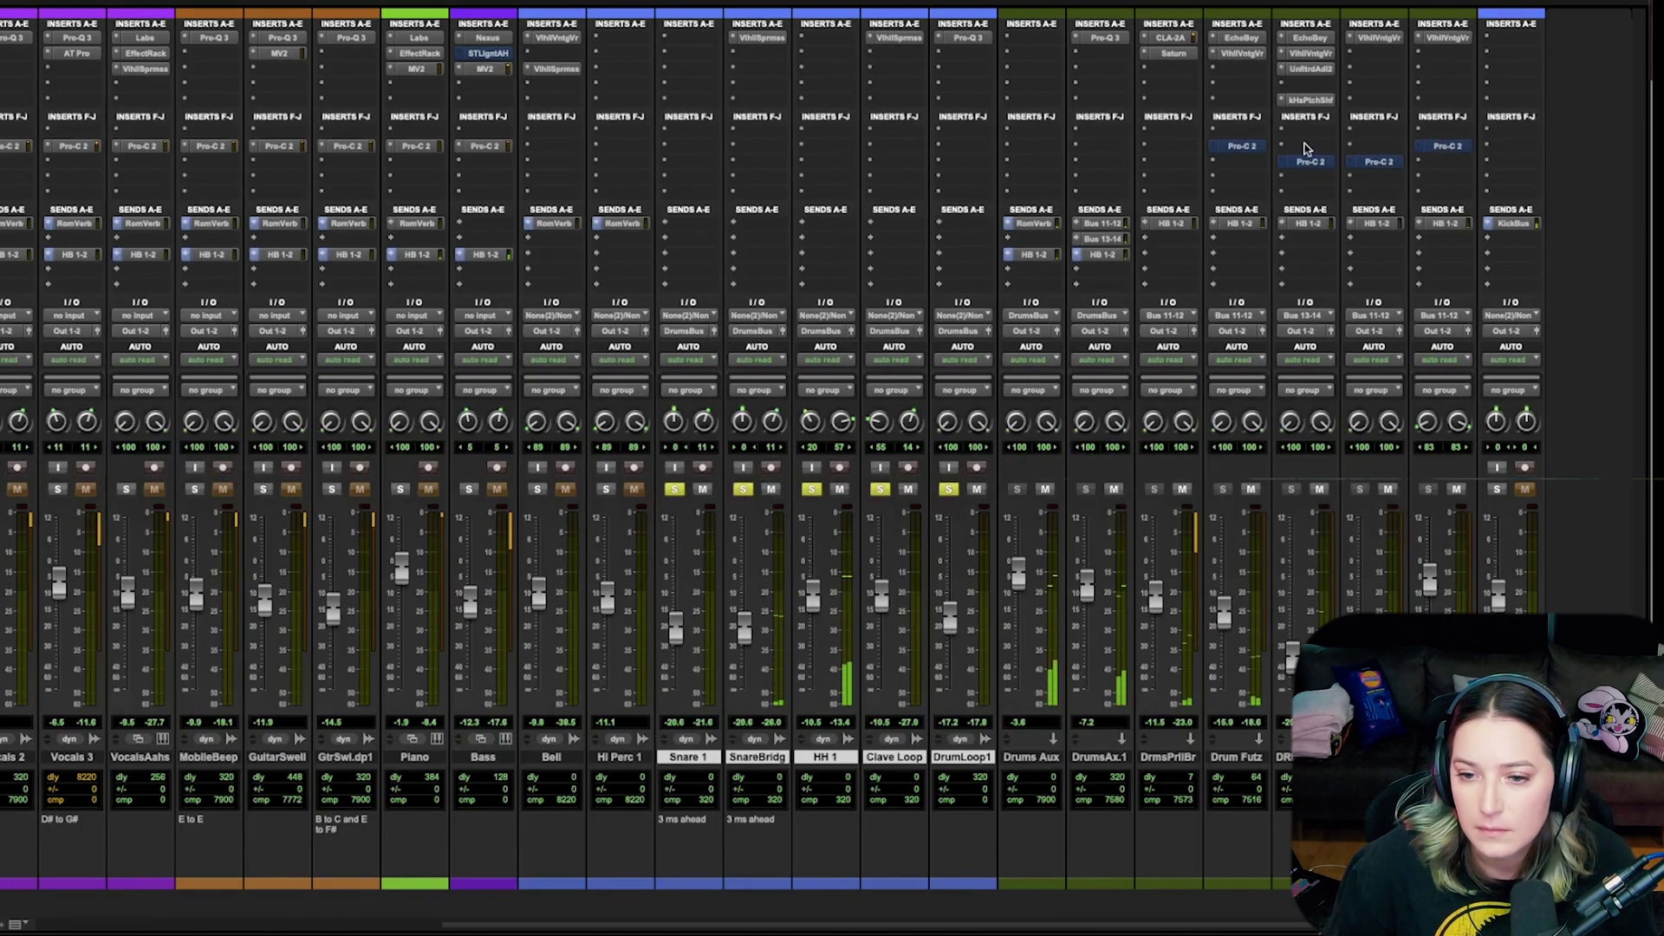
# - Re-enable the Pro-C 2 compressors on the drum effect tracks and clear the solos on the drum tracks
pyautogui.click(1234, 148)
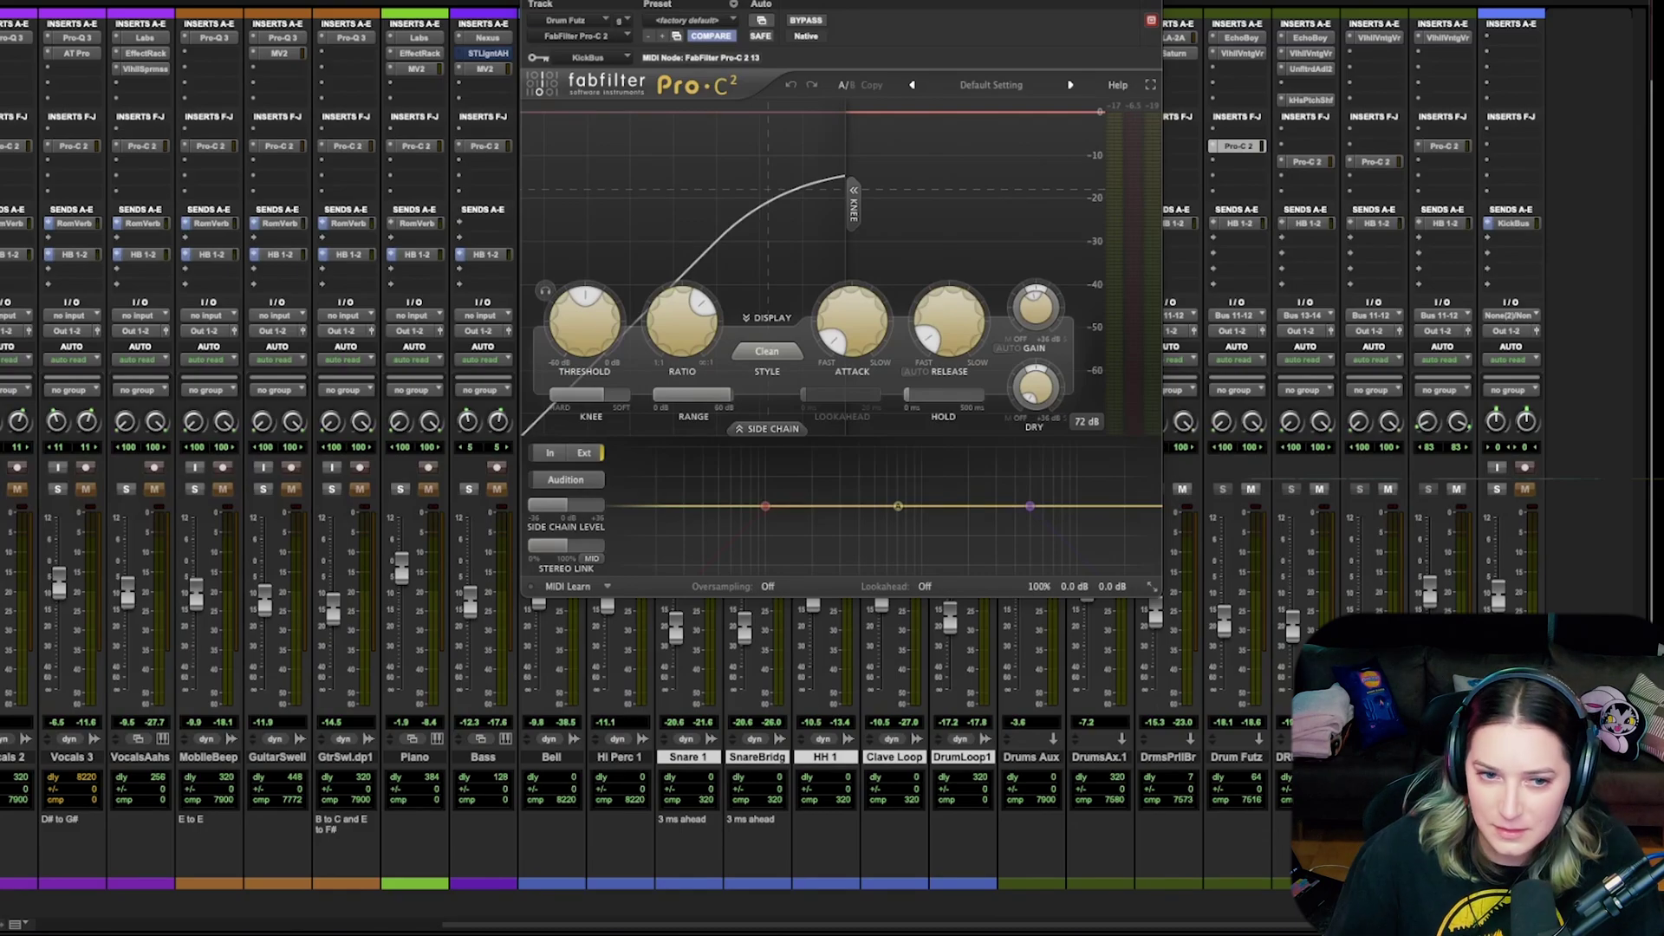
pyautogui.click(529, 1)
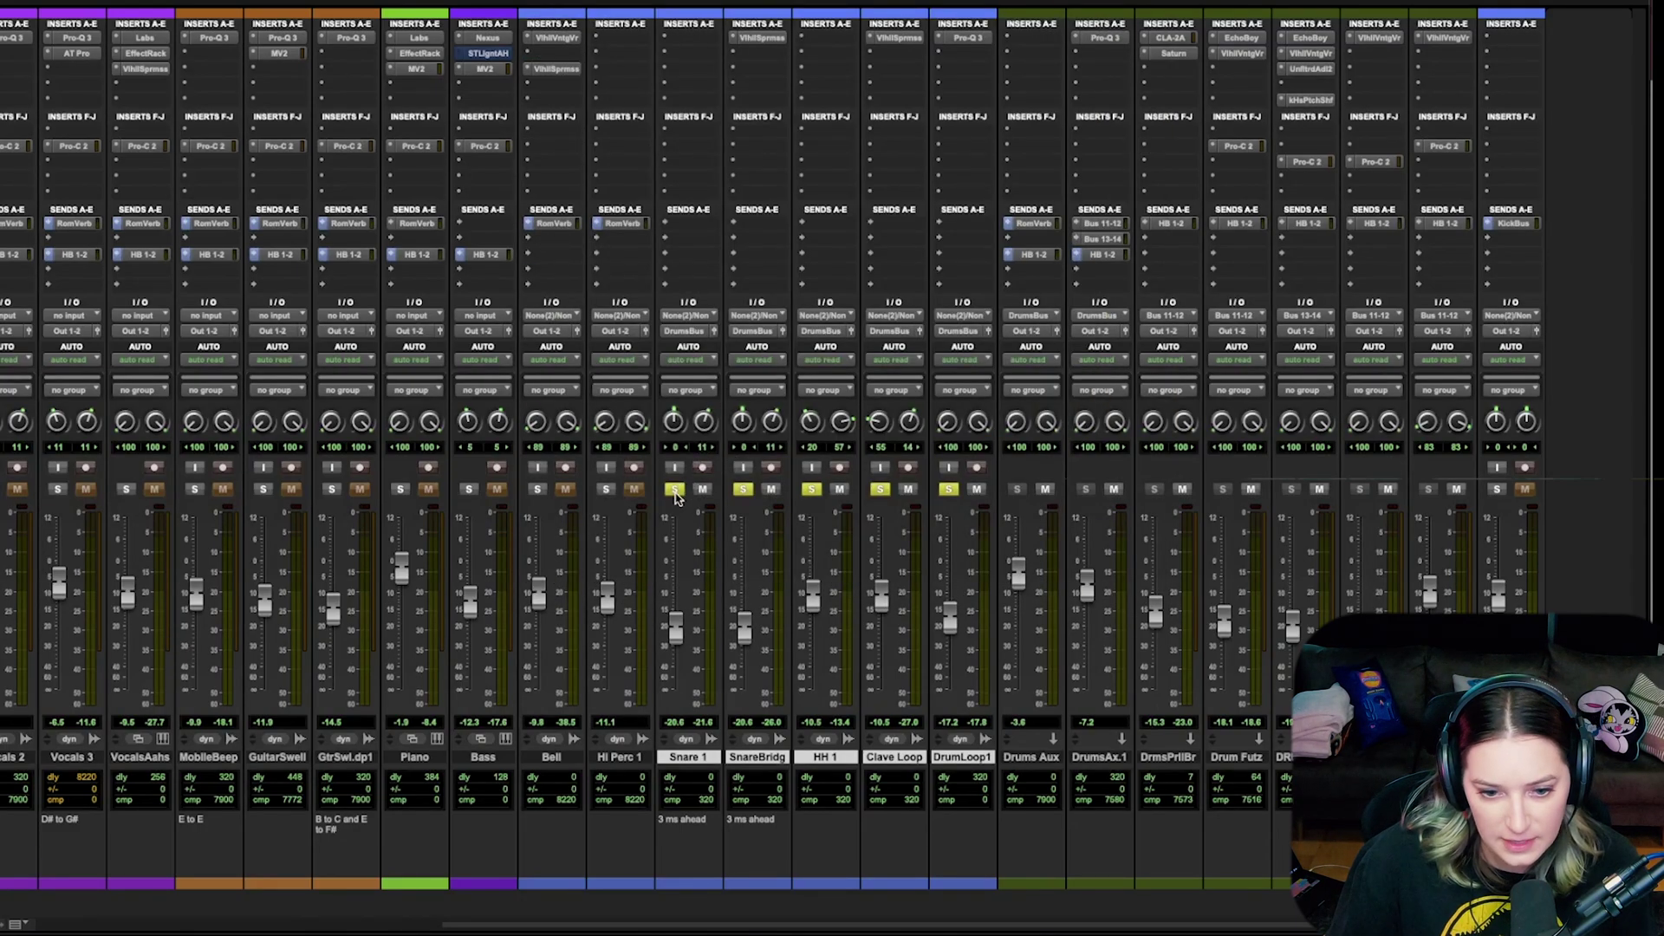
pyautogui.keyDown('alt'); pyautogui.click(675, 491); pyautogui.keyUp('alt')
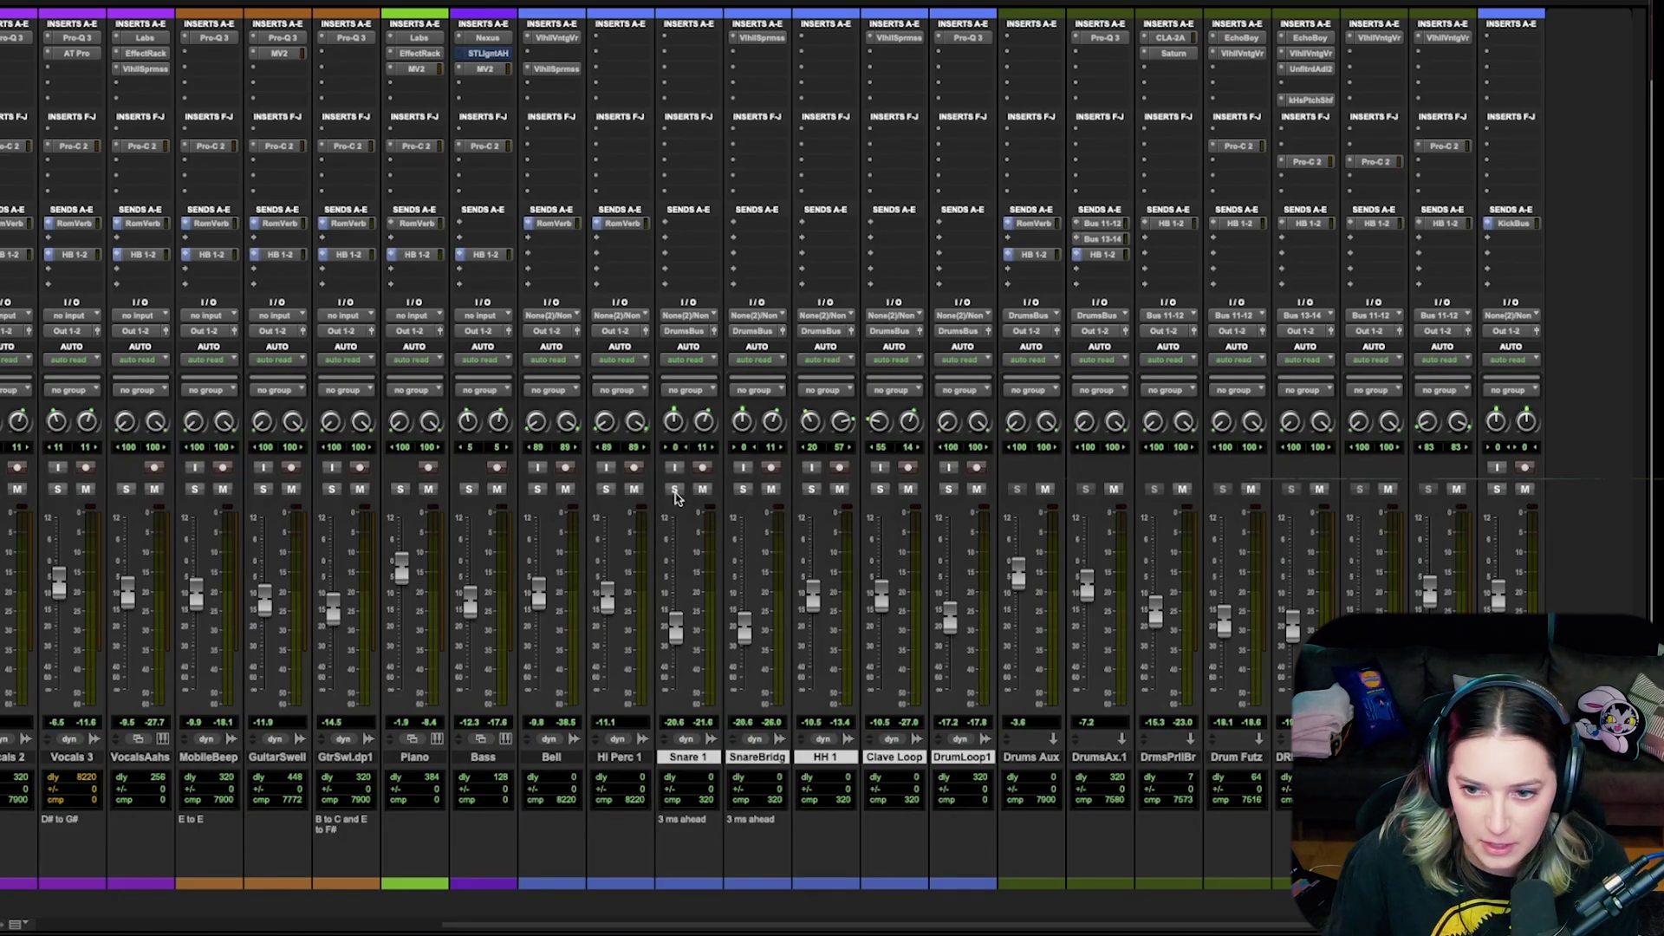
# - Select the end of the bridge on Drum Plate from 01:01:22:04 to 01:01:32:21 and play it, viewing the mixer
pyautogui.press('super+equal')
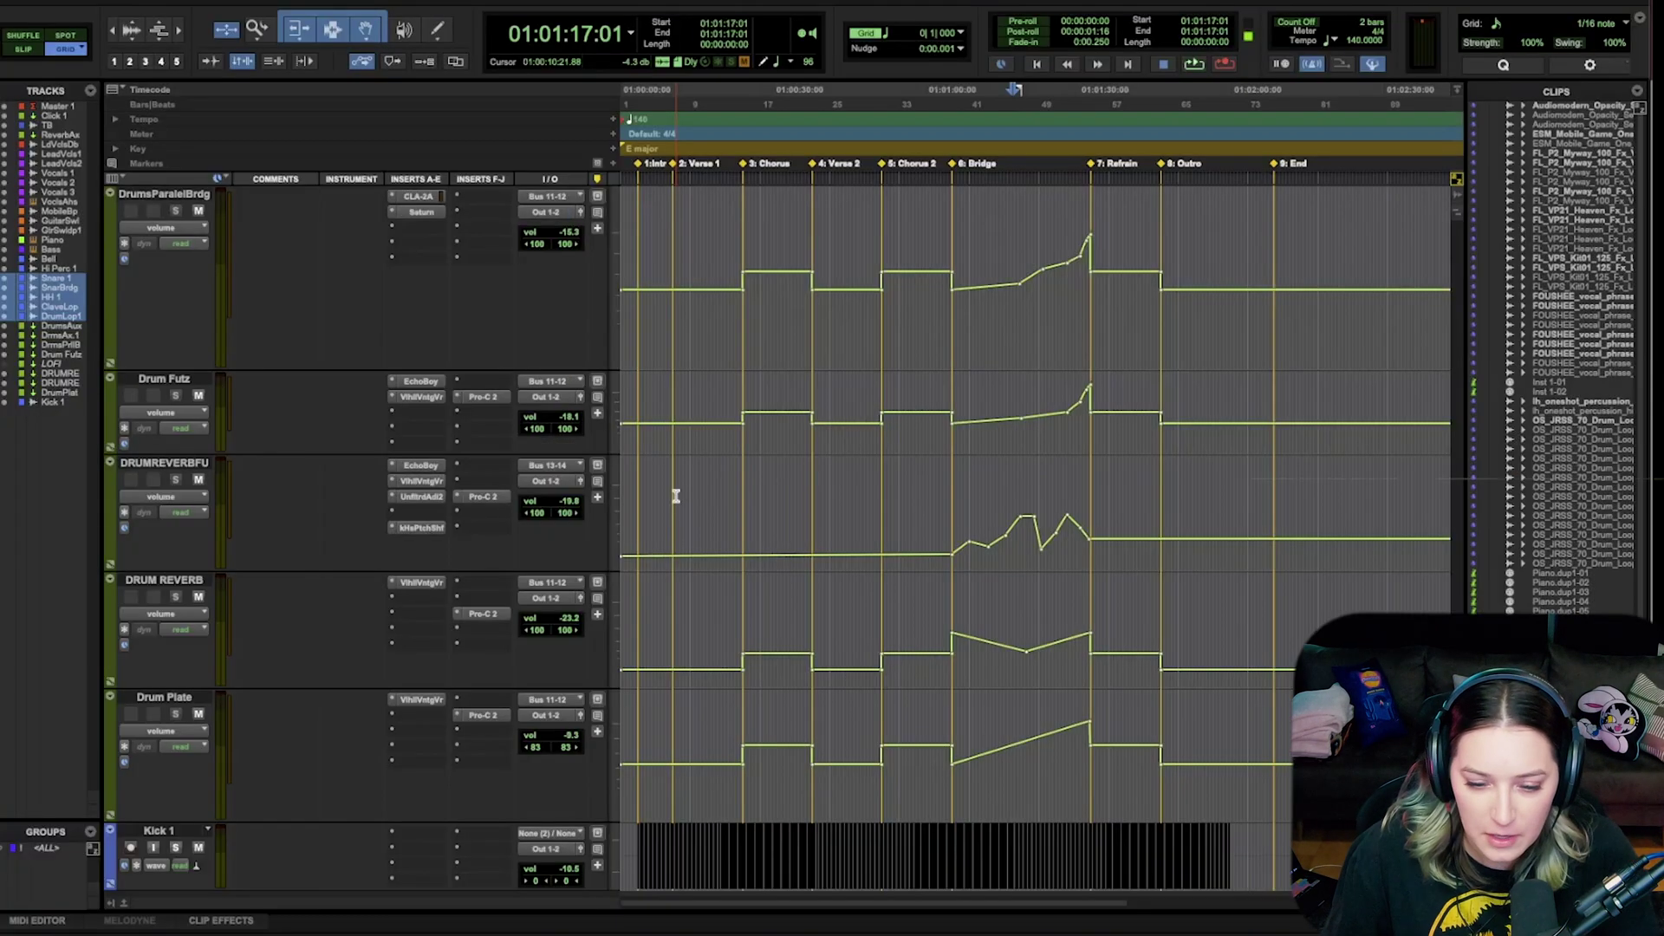
pyautogui.click(1056, 749)
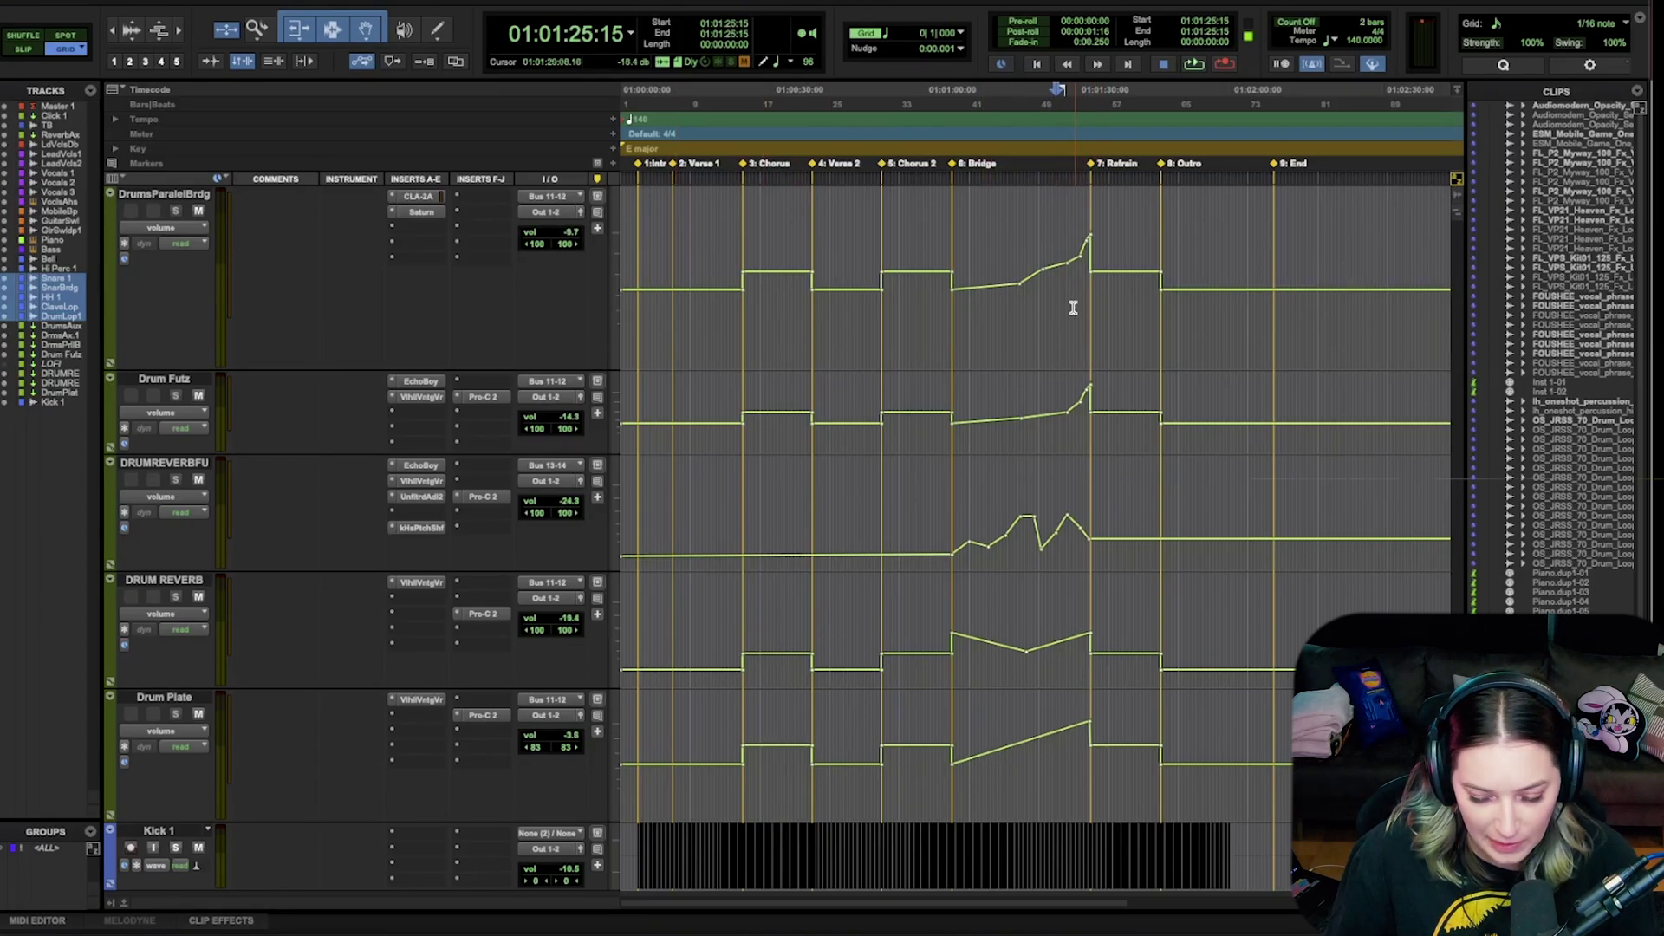
pyautogui.click(1068, 773)
pyautogui.press('super+bracketright')
pyautogui.press('super+bracketright')
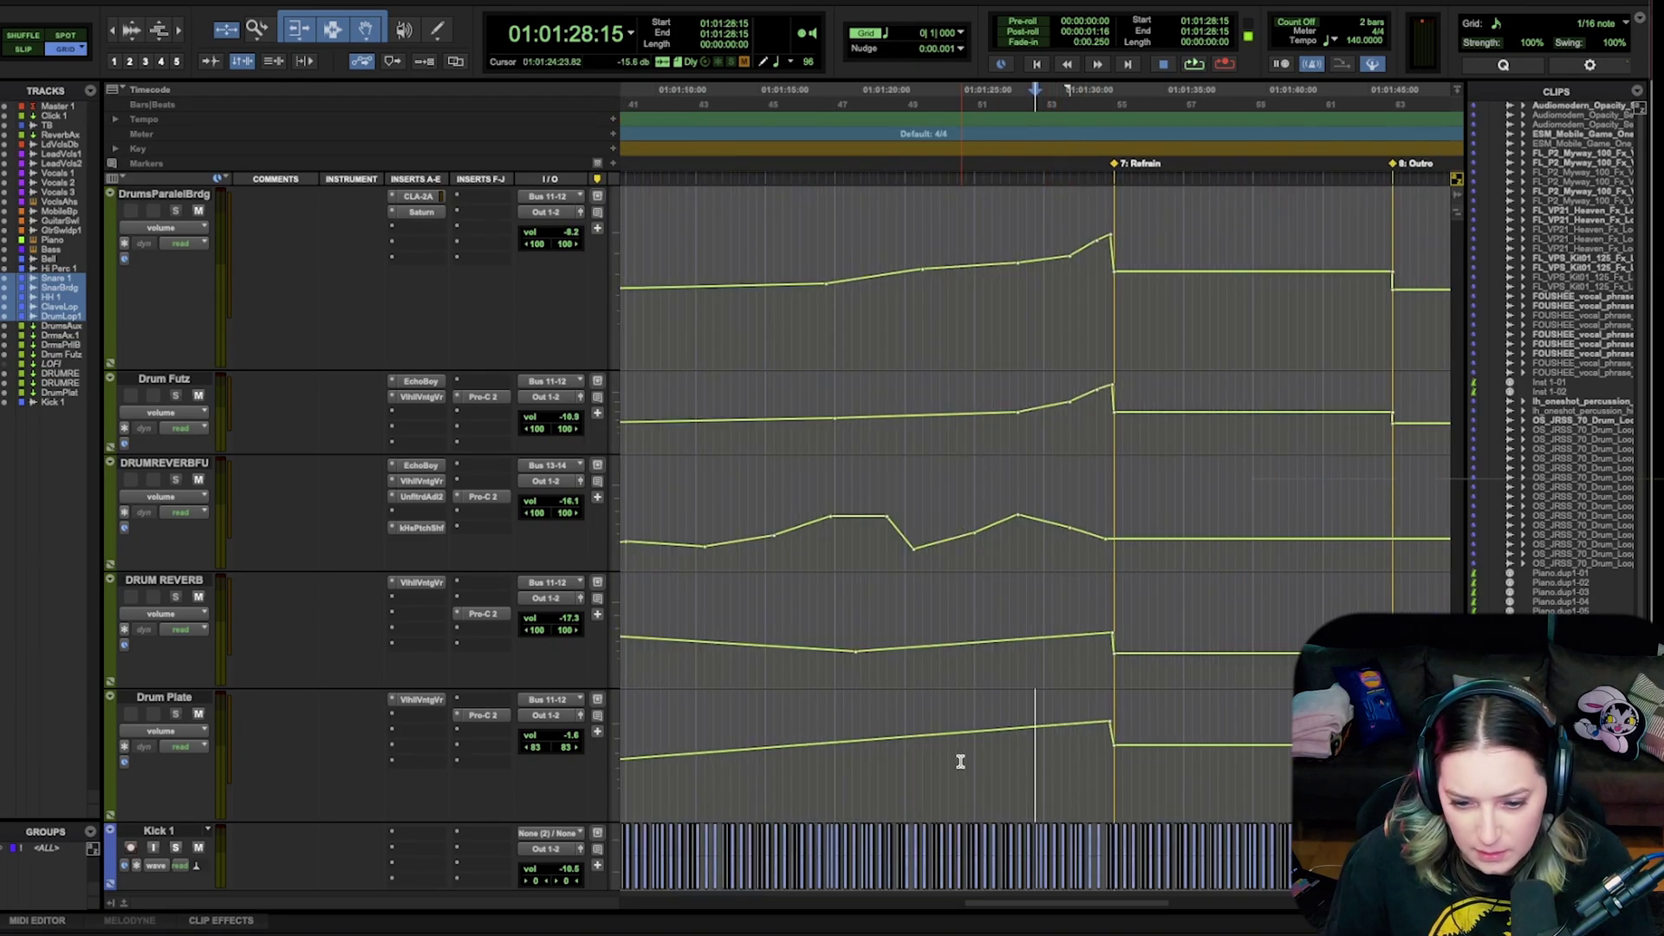
pyautogui.moveTo(904, 759); pyautogui.dragTo(1121, 765)
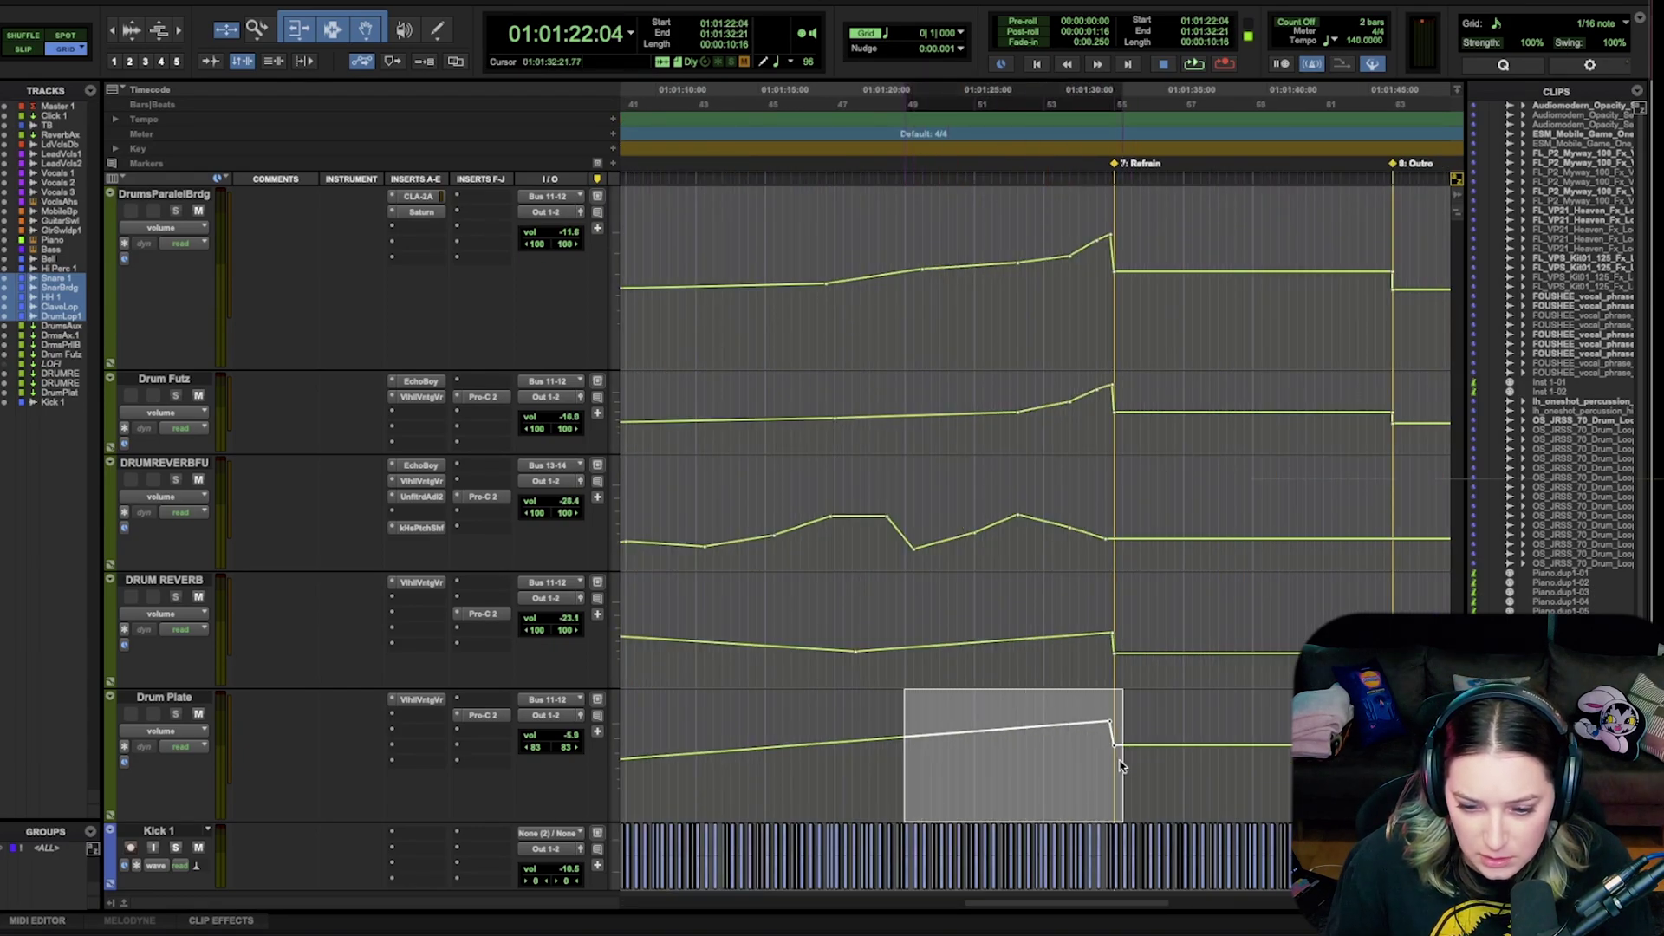
pyautogui.press('super+equal')
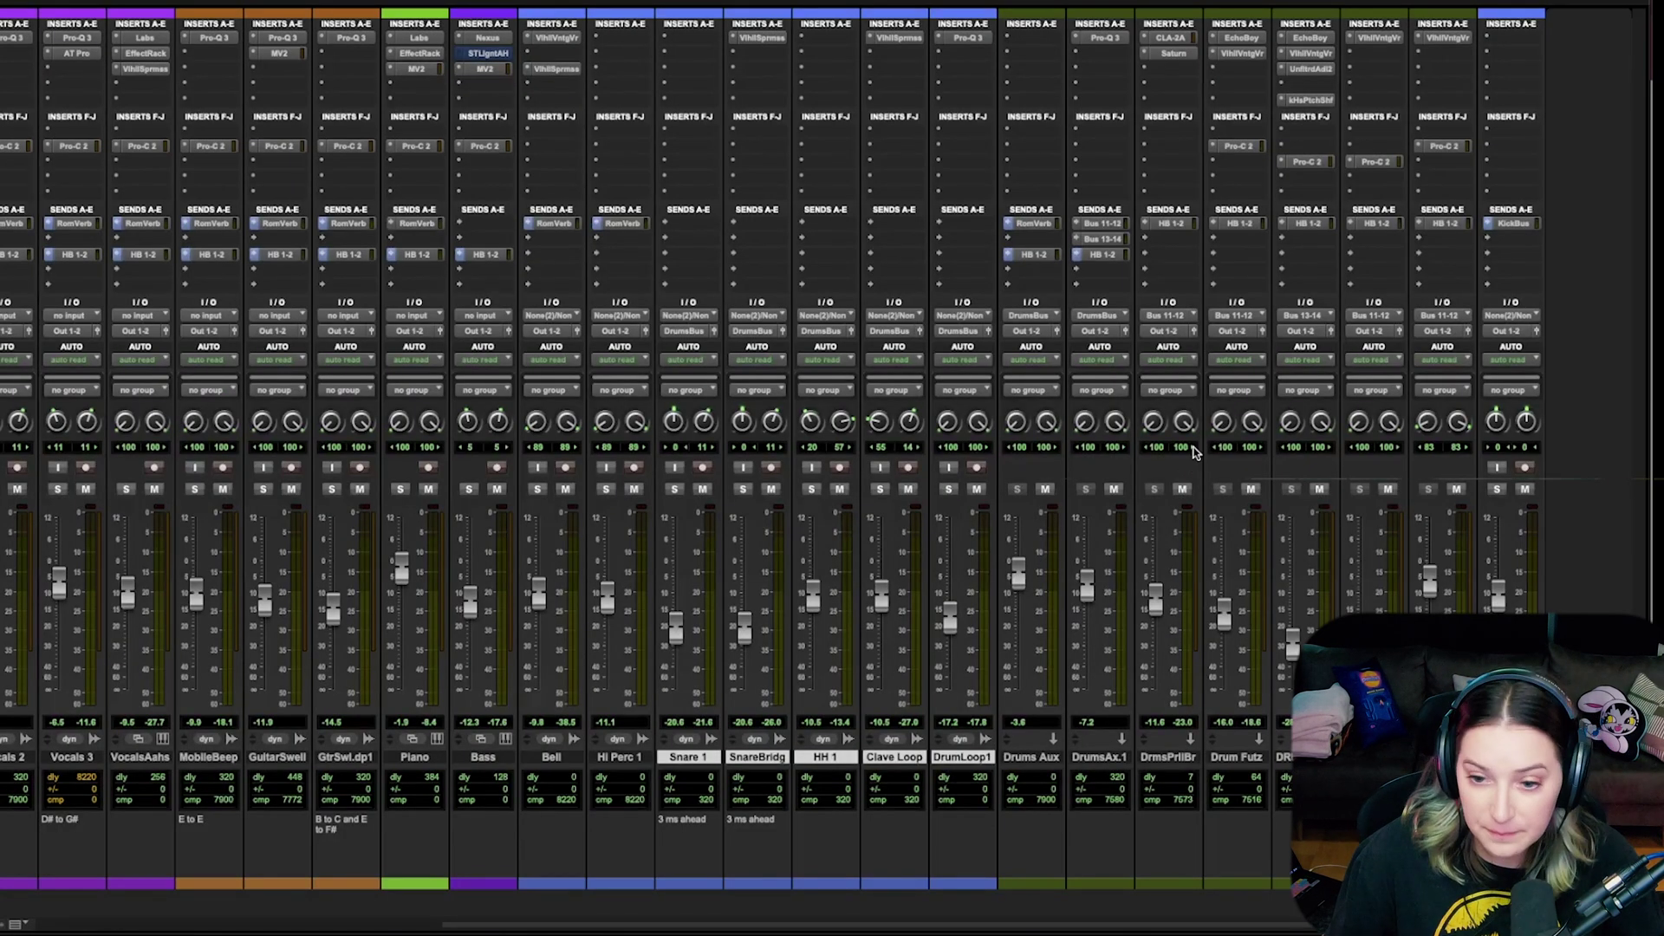
pyautogui.press('space')
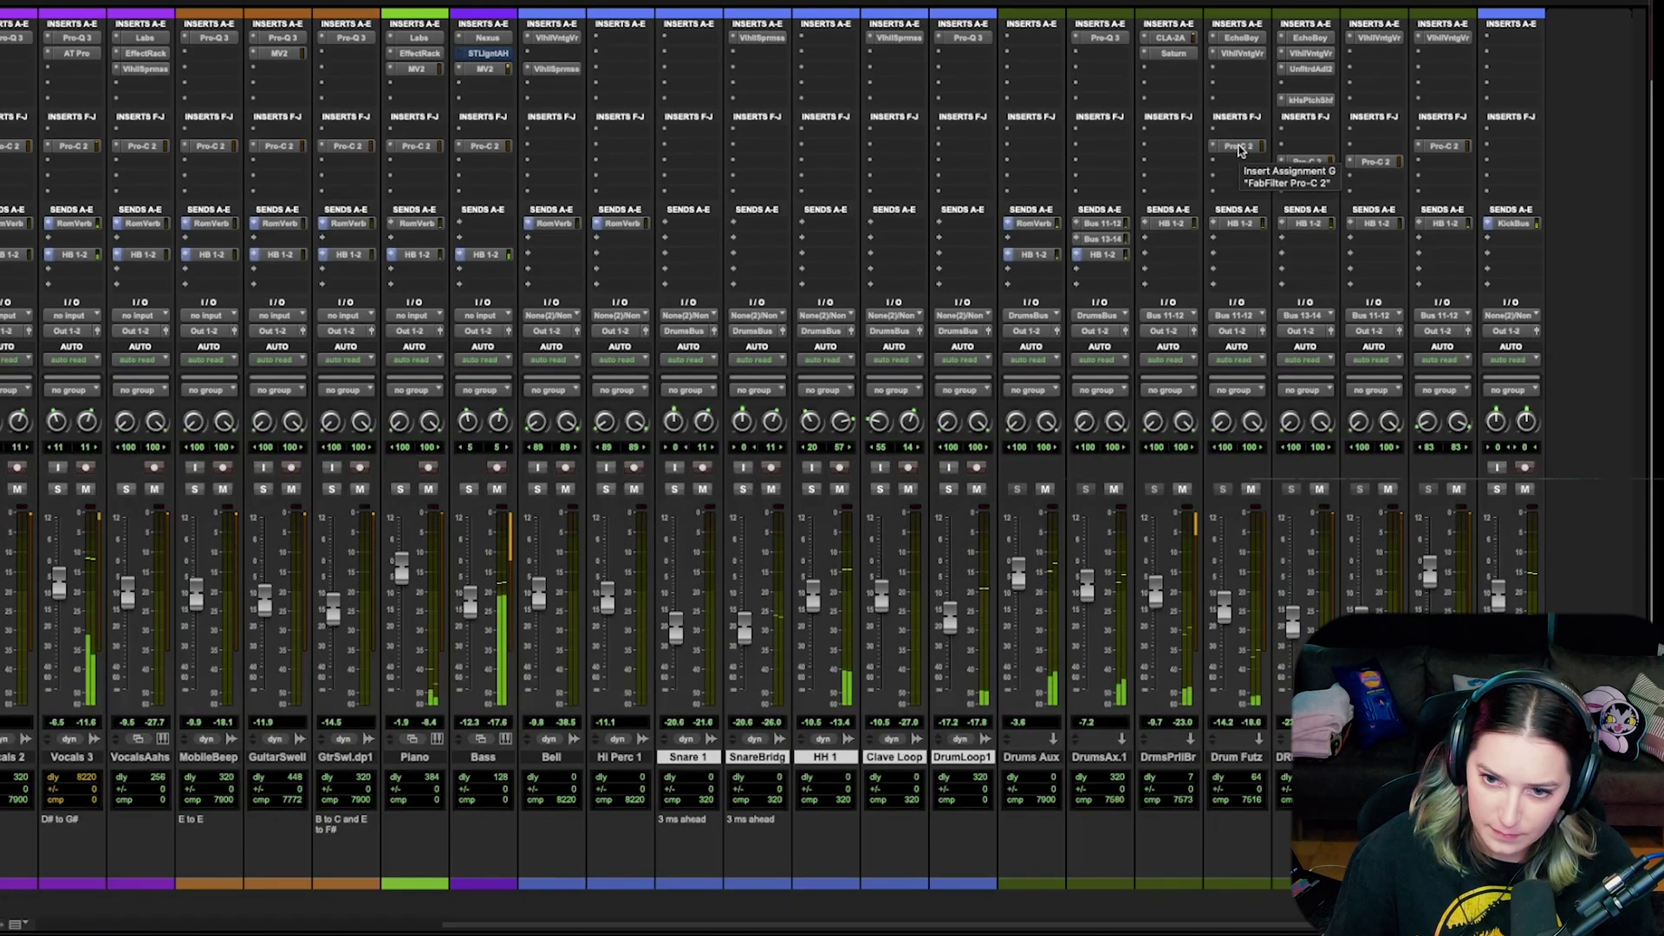
# - Bypass the Pro-C 2 compressors on Drum Futz, DRUMREVERBFU, DRUM REVERB and Drum Plate while the full mix plays
pyautogui.keyDown('super'); pyautogui.click(1239, 146); pyautogui.keyUp('super')
pyautogui.keyDown('super'); pyautogui.click(1310, 161); pyautogui.keyUp('super')
pyautogui.rightClick(1378, 162)
pyautogui.press('Escape')
pyautogui.keyDown('super'); pyautogui.click(1376, 162); pyautogui.keyUp('super')
pyautogui.keyDown('super'); pyautogui.click(1439, 147); pyautogui.keyUp('super')
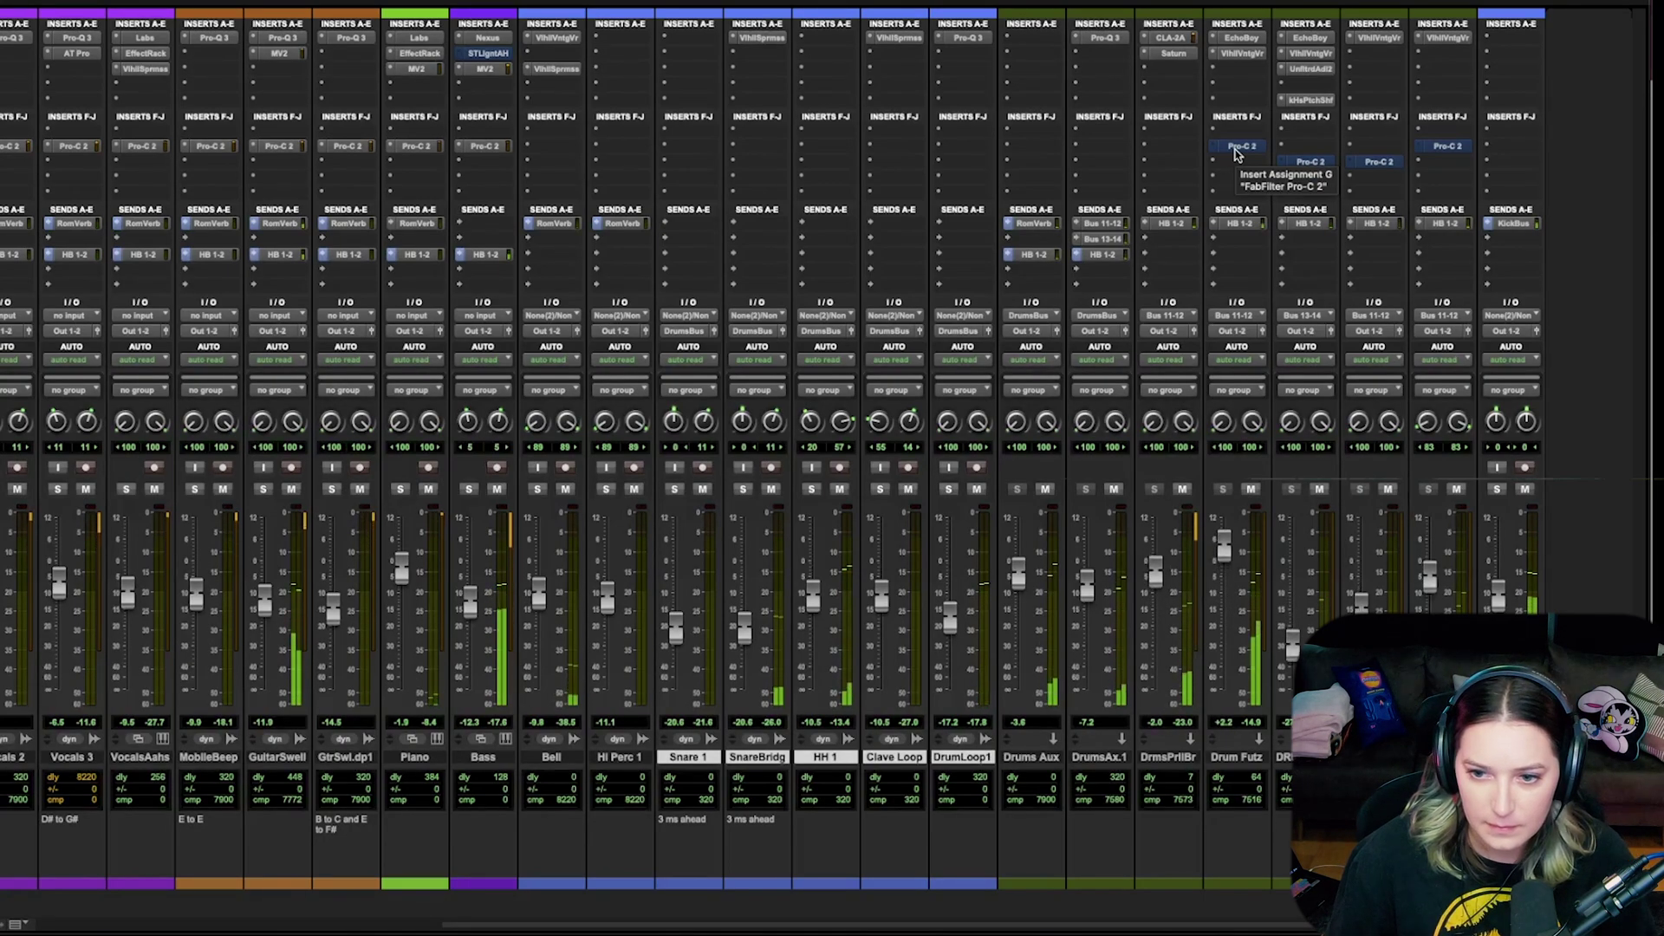
# - Reactivate the Pro-C 2 compressors on Drum Futz, DRUMREVERBFU, DRUM REVERB and Drum Plate during playback
pyautogui.keyDown('super'); pyautogui.click(1237, 148); pyautogui.keyUp('super')
pyautogui.keyDown('super'); pyautogui.click(1310, 162); pyautogui.keyUp('super')
pyautogui.keyDown('super'); pyautogui.click(1379, 162); pyautogui.keyUp('super')
pyautogui.keyDown('super'); pyautogui.click(1447, 146); pyautogui.keyUp('super')
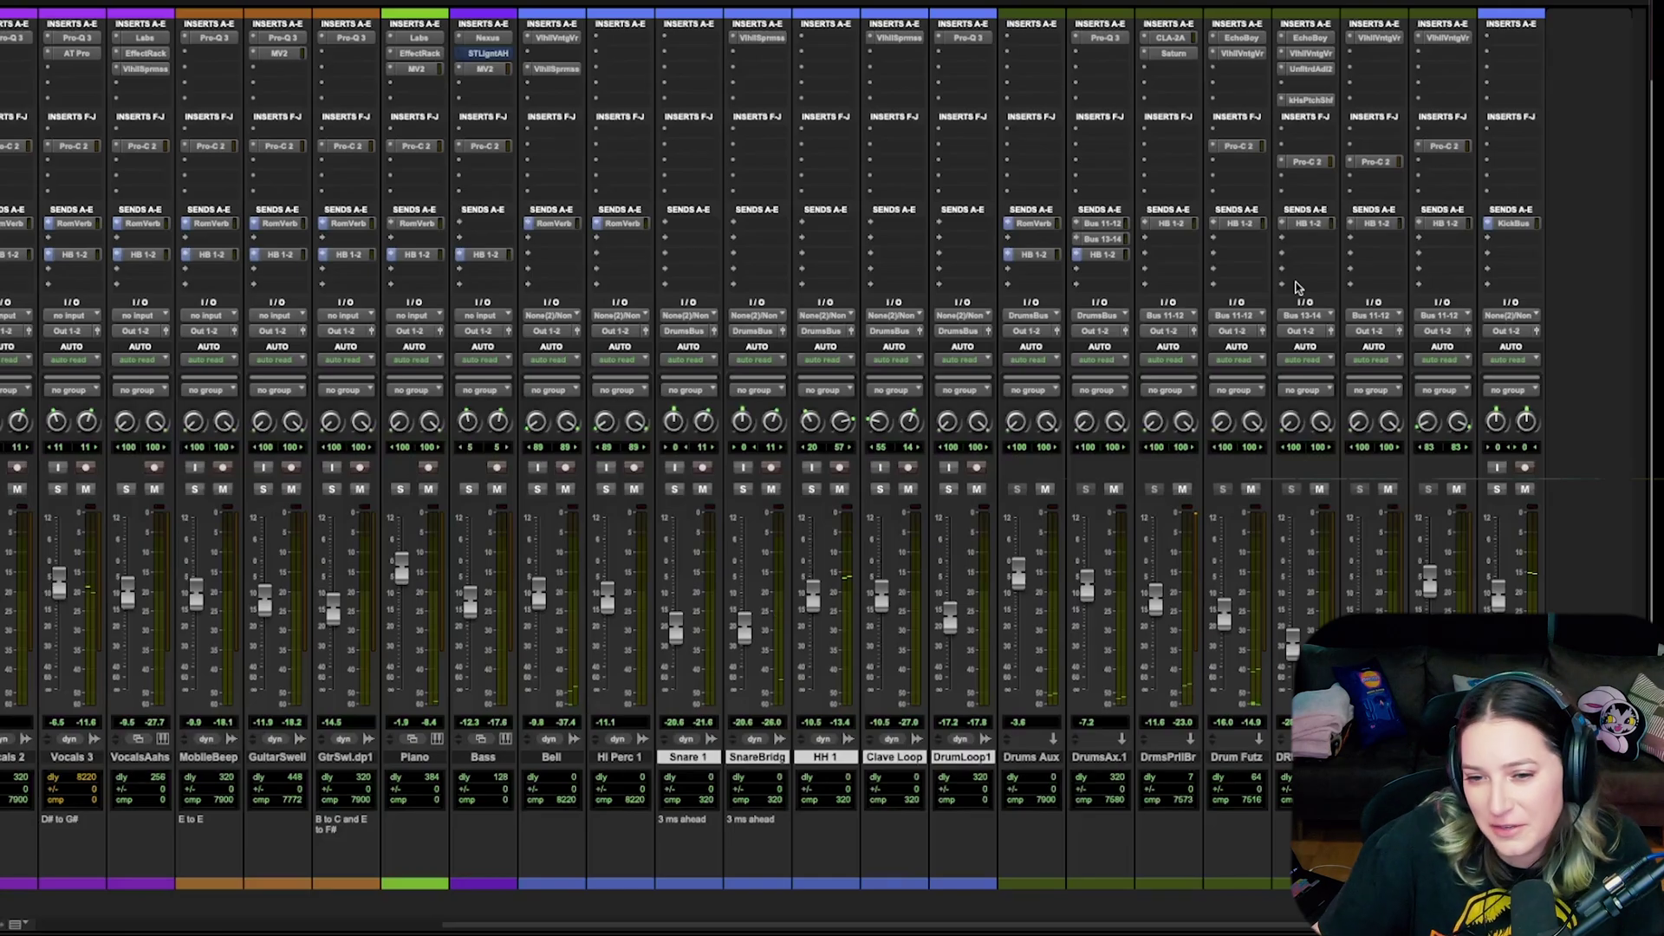
# - Select the tracks from Vocals 1 through VocalsAahs in the mixer and solo them together
pyautogui.moveTo(984, 926); pyautogui.dragTo(483, 892)
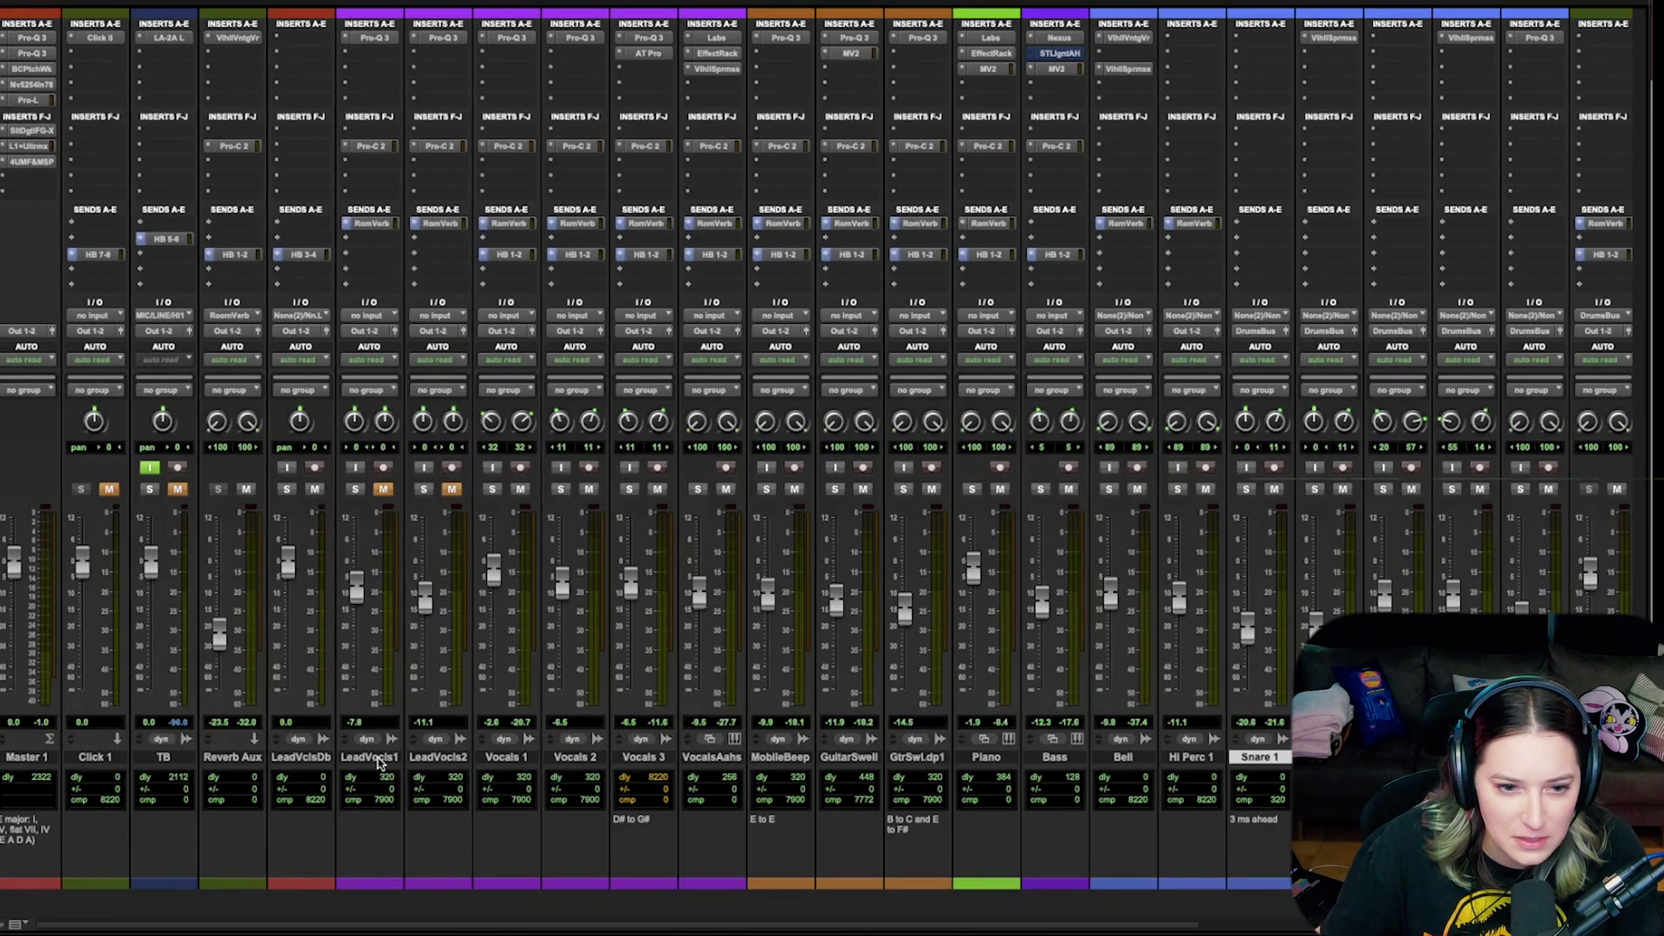
pyautogui.click(365, 757)
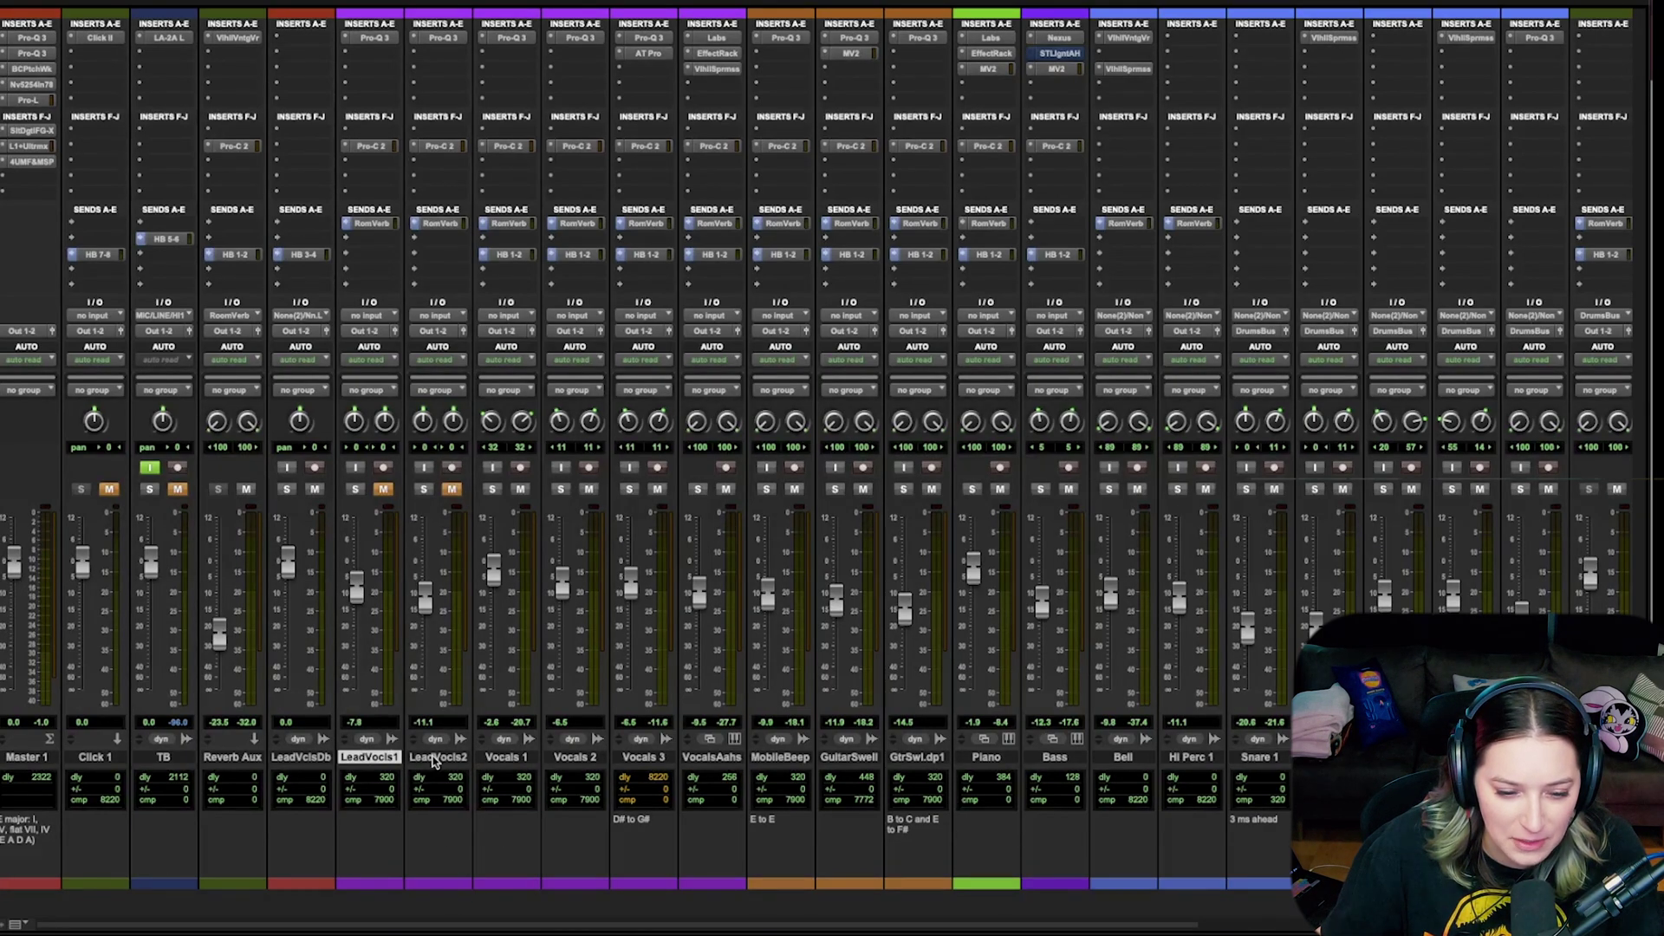
pyautogui.click(480, 760)
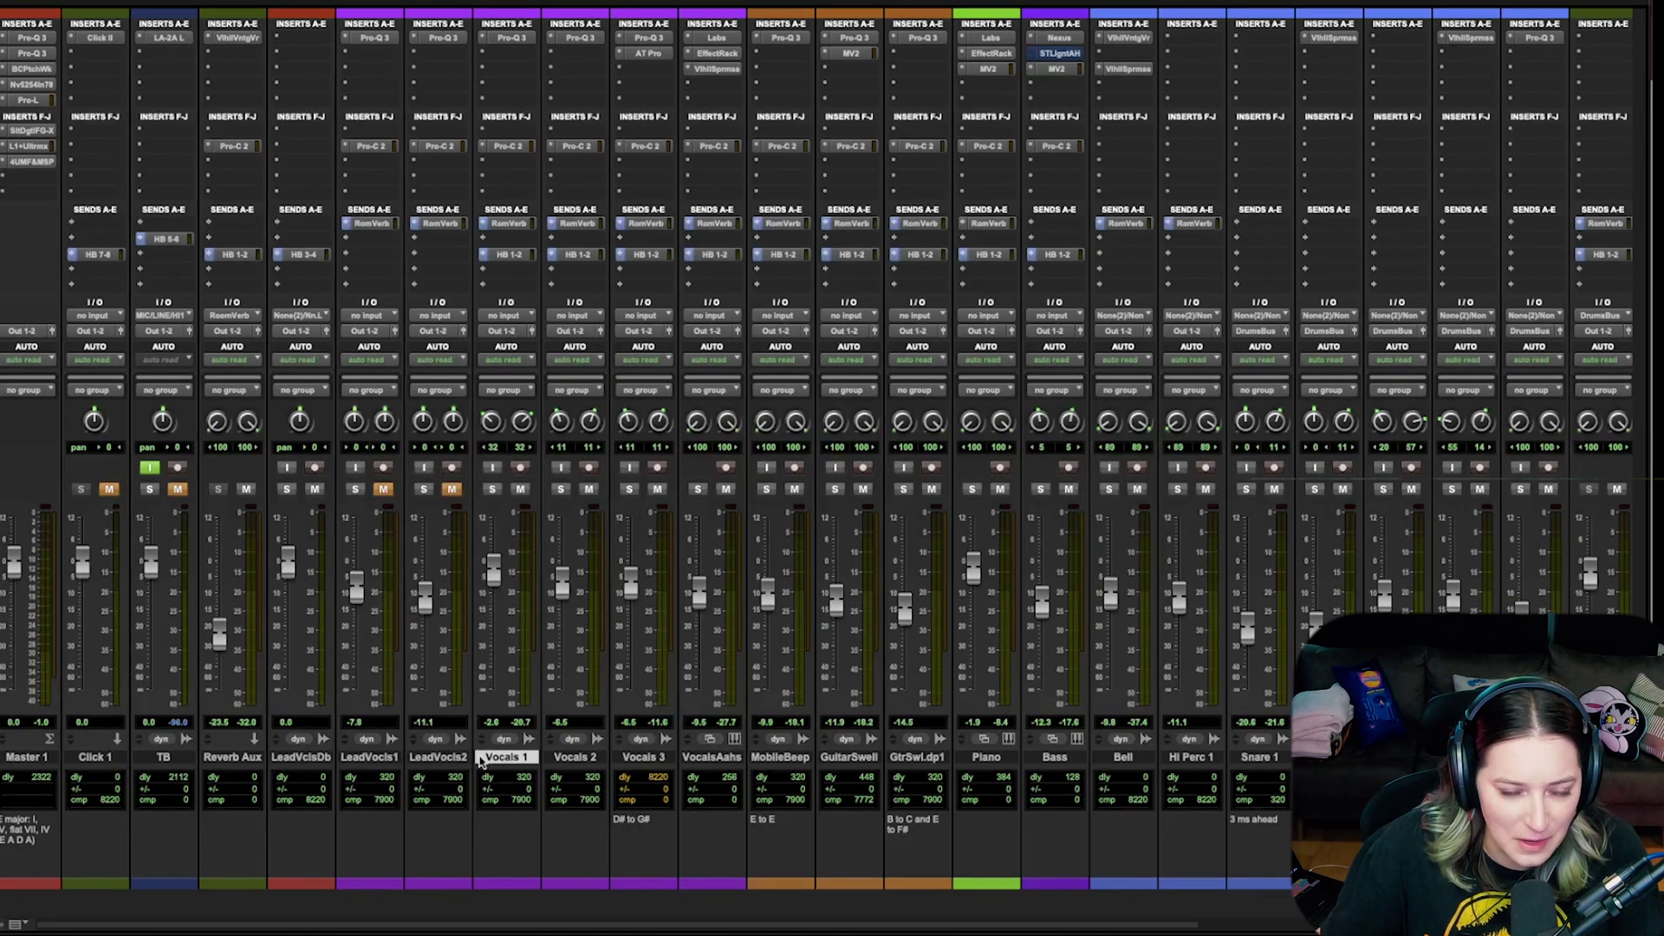
pyautogui.click(462, 762)
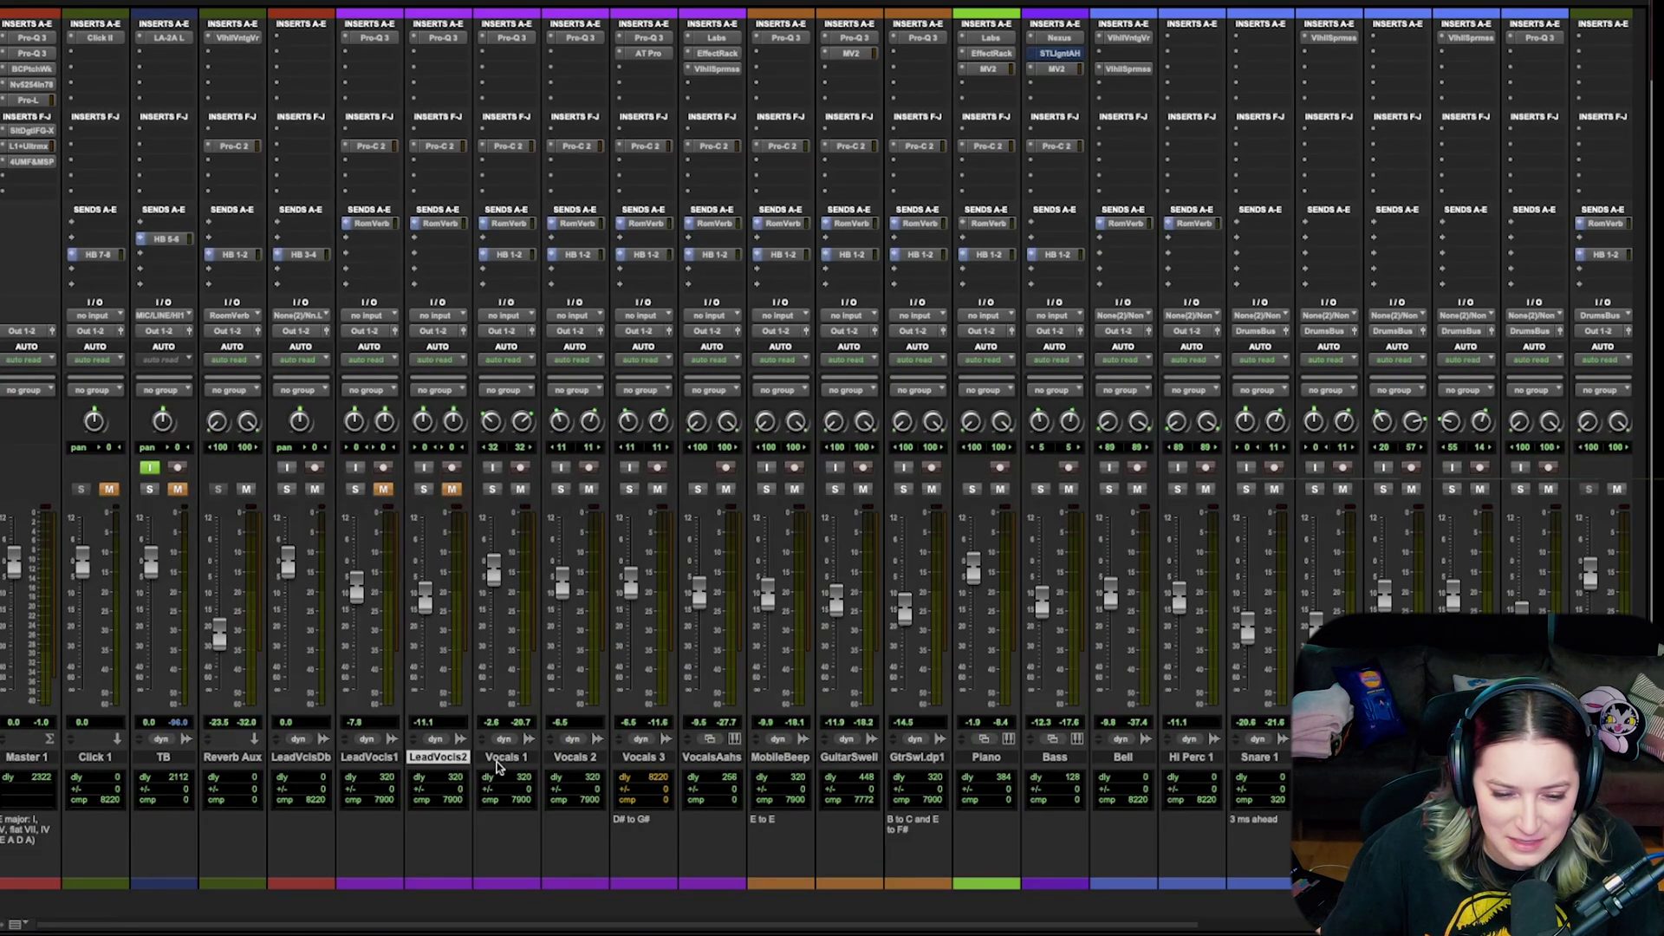
pyautogui.click(499, 761)
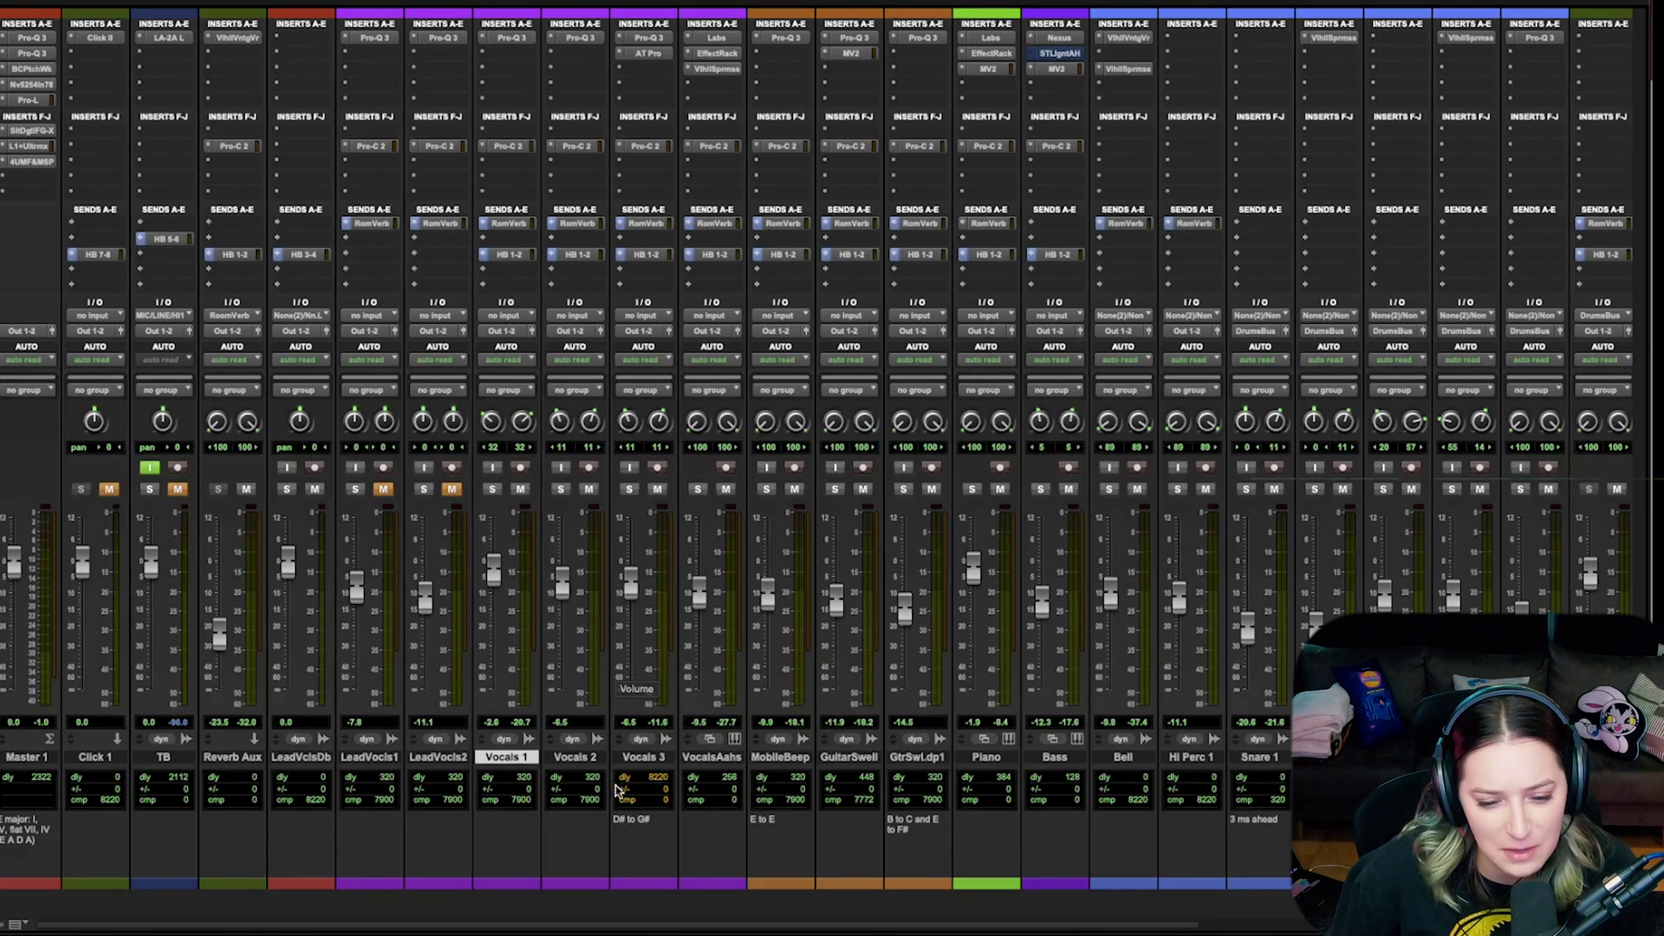
pyautogui.click(580, 763)
pyautogui.click(695, 764)
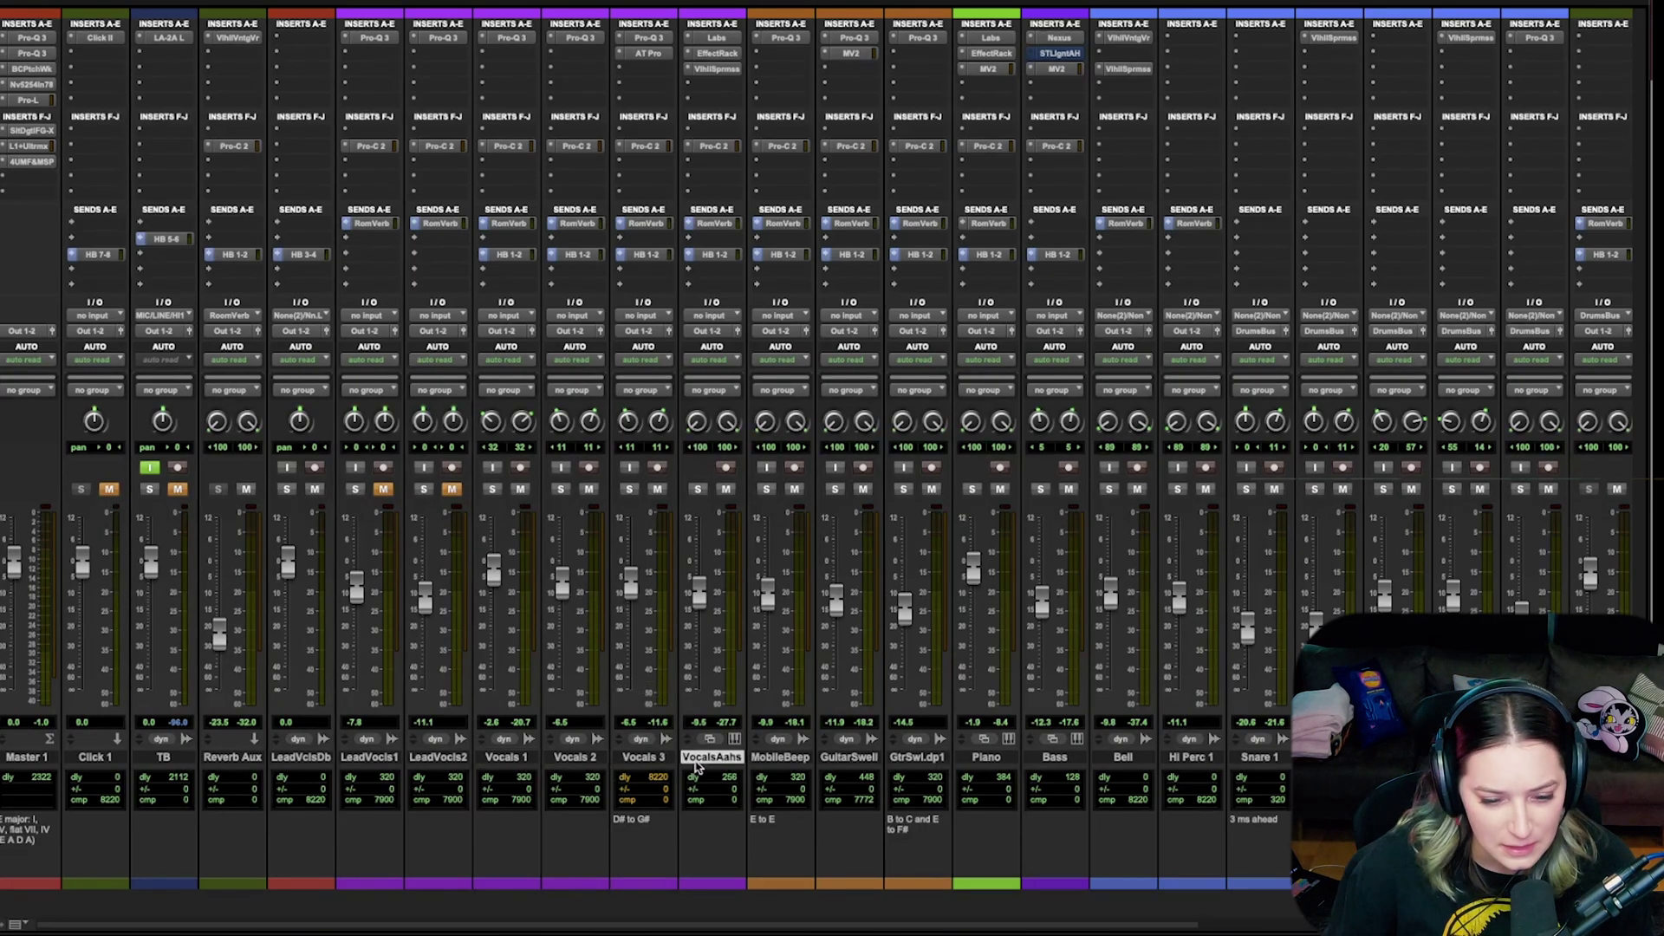
pyautogui.keyDown('shift'); pyautogui.click(497, 759); pyautogui.keyUp('shift')
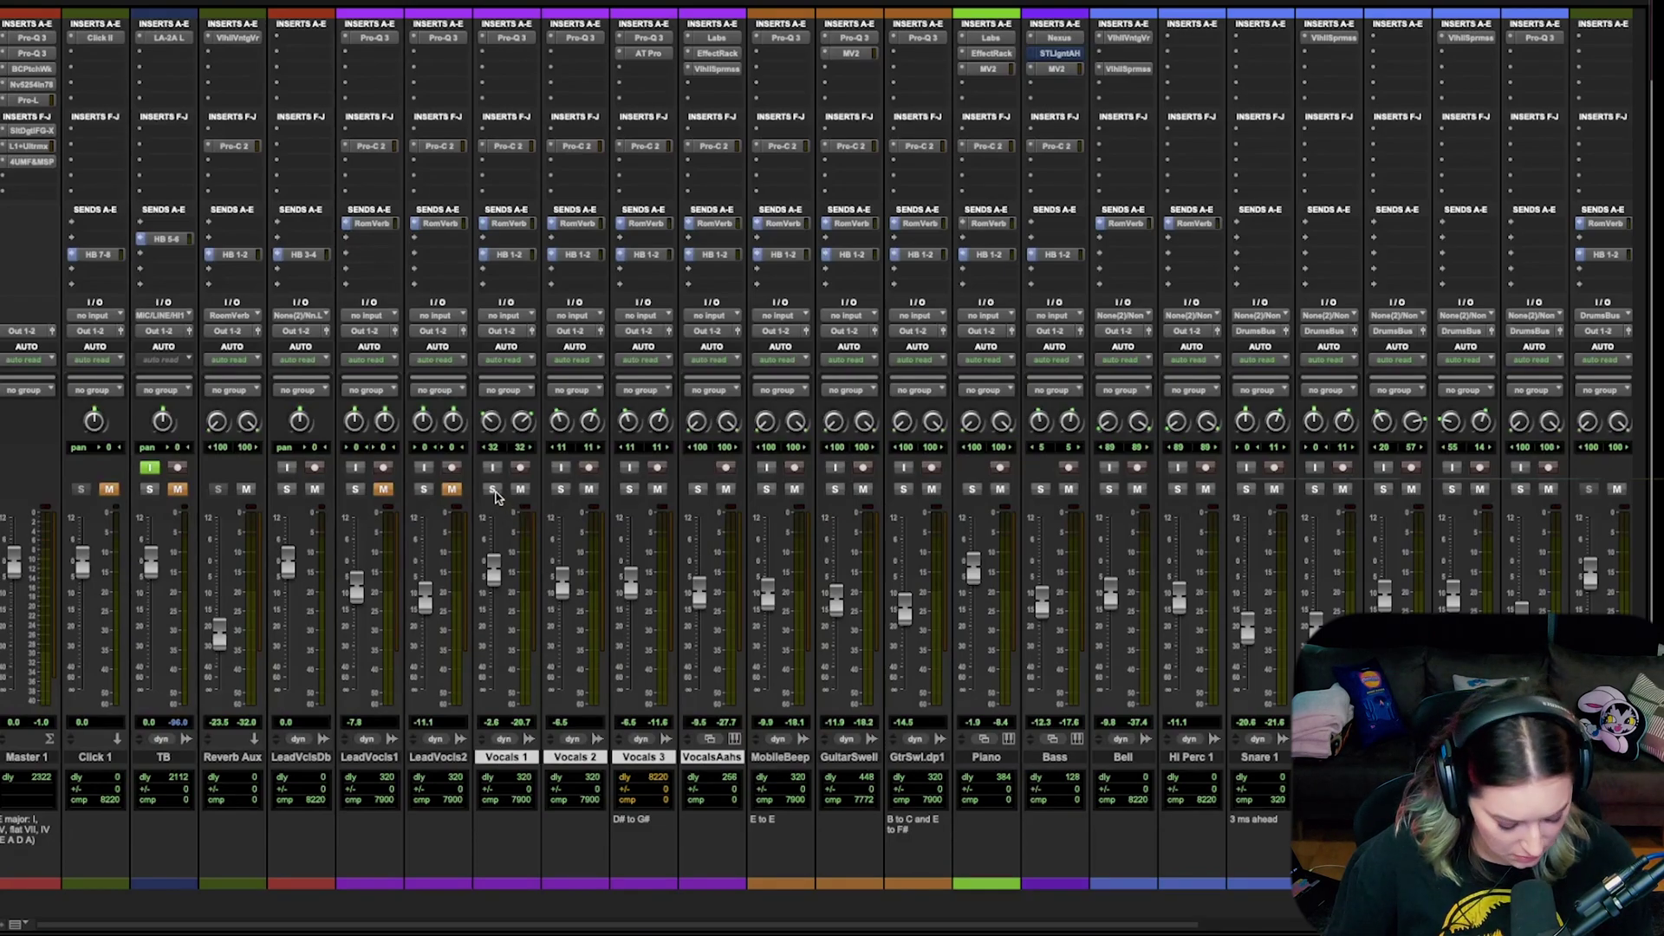
pyautogui.click(491, 490)
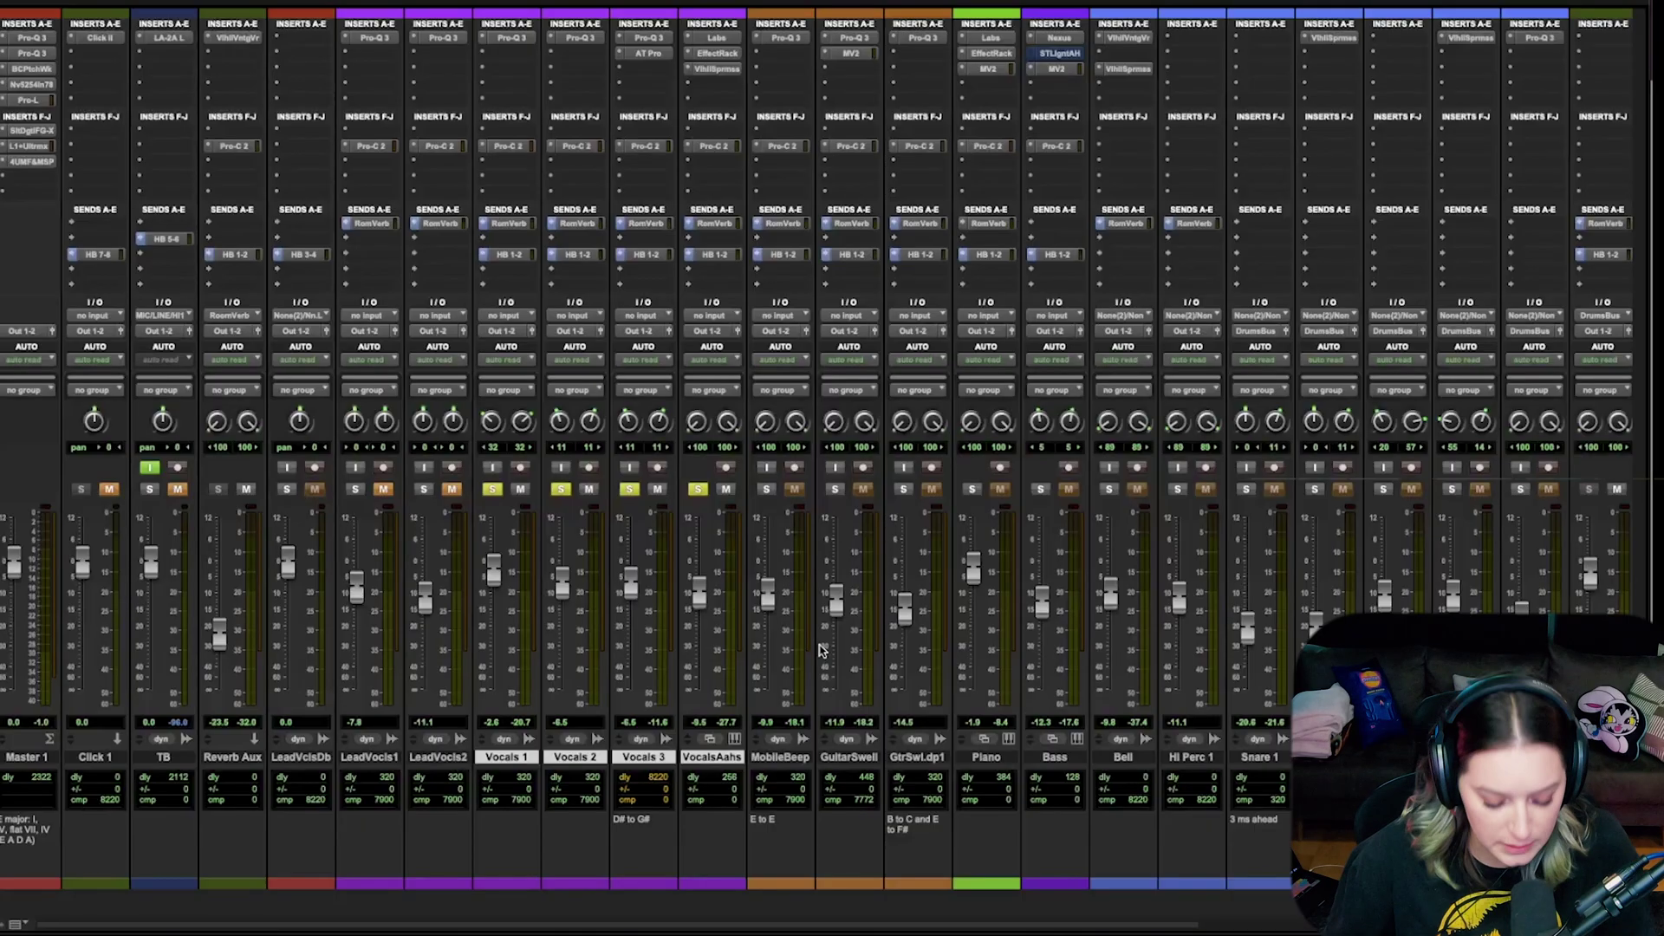
# - Play the soloed vocals and bypass the Pro-C 2 compressors on Vocals 1, Vocals 2, Vocals 3 and VocalsAahs
pyautogui.press('space')
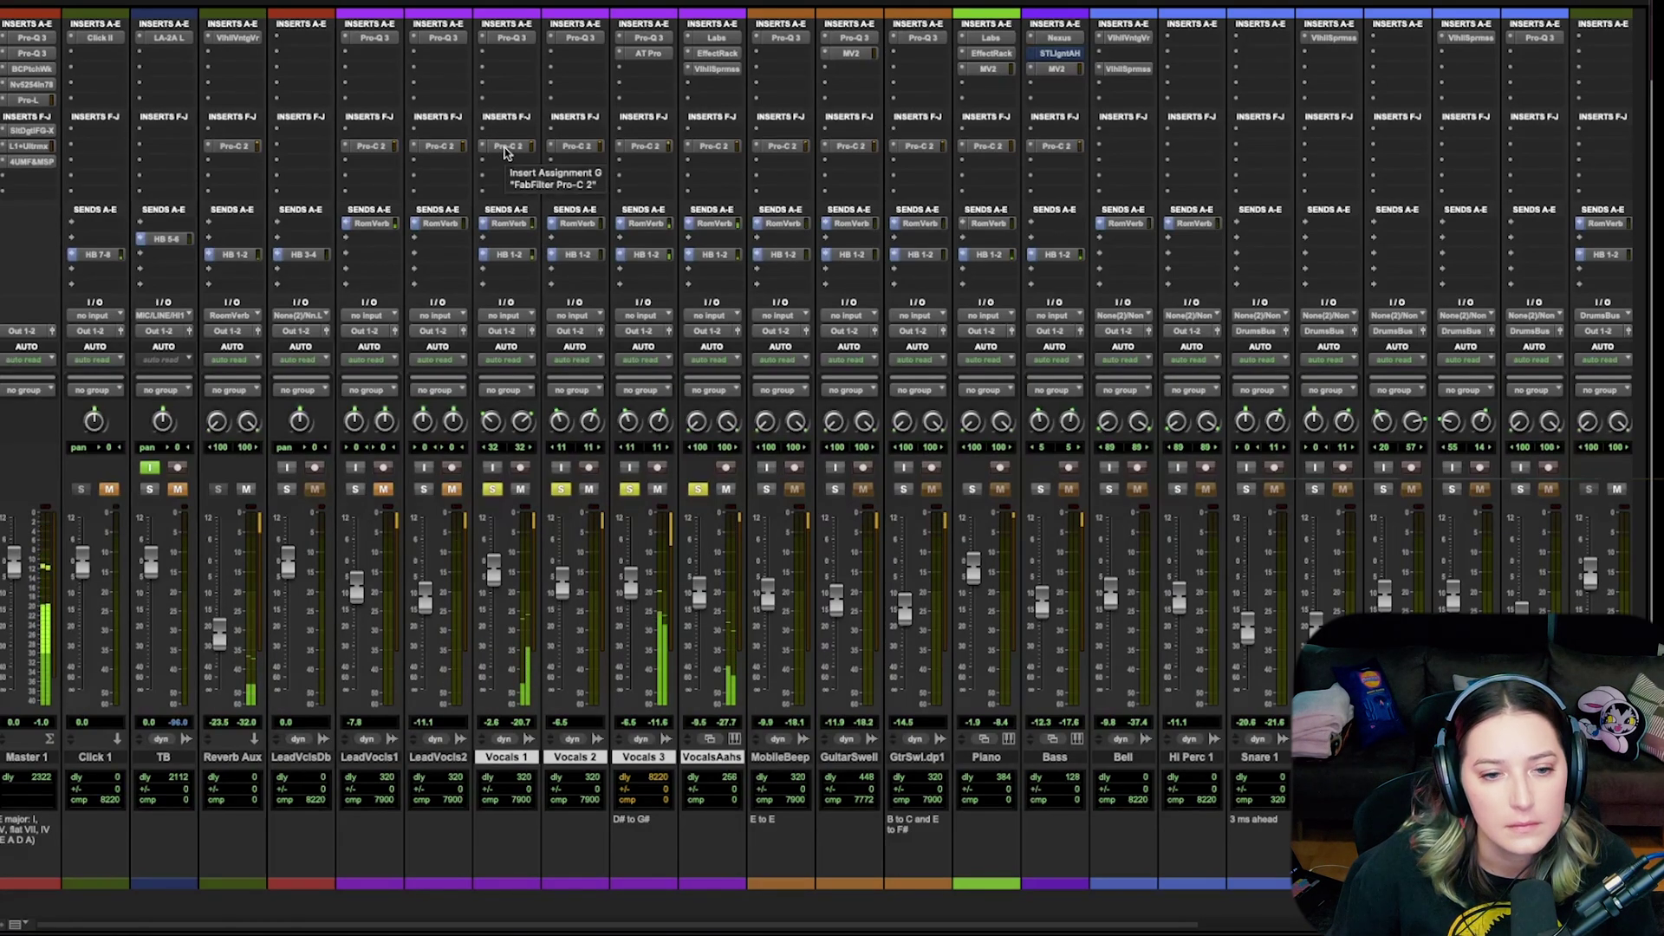
pyautogui.keyDown('super'); pyautogui.click(507, 146); pyautogui.keyUp('super')
pyautogui.keyDown('super'); pyautogui.click(576, 145); pyautogui.keyUp('super')
pyautogui.keyDown('super'); pyautogui.click(644, 146); pyautogui.keyUp('super')
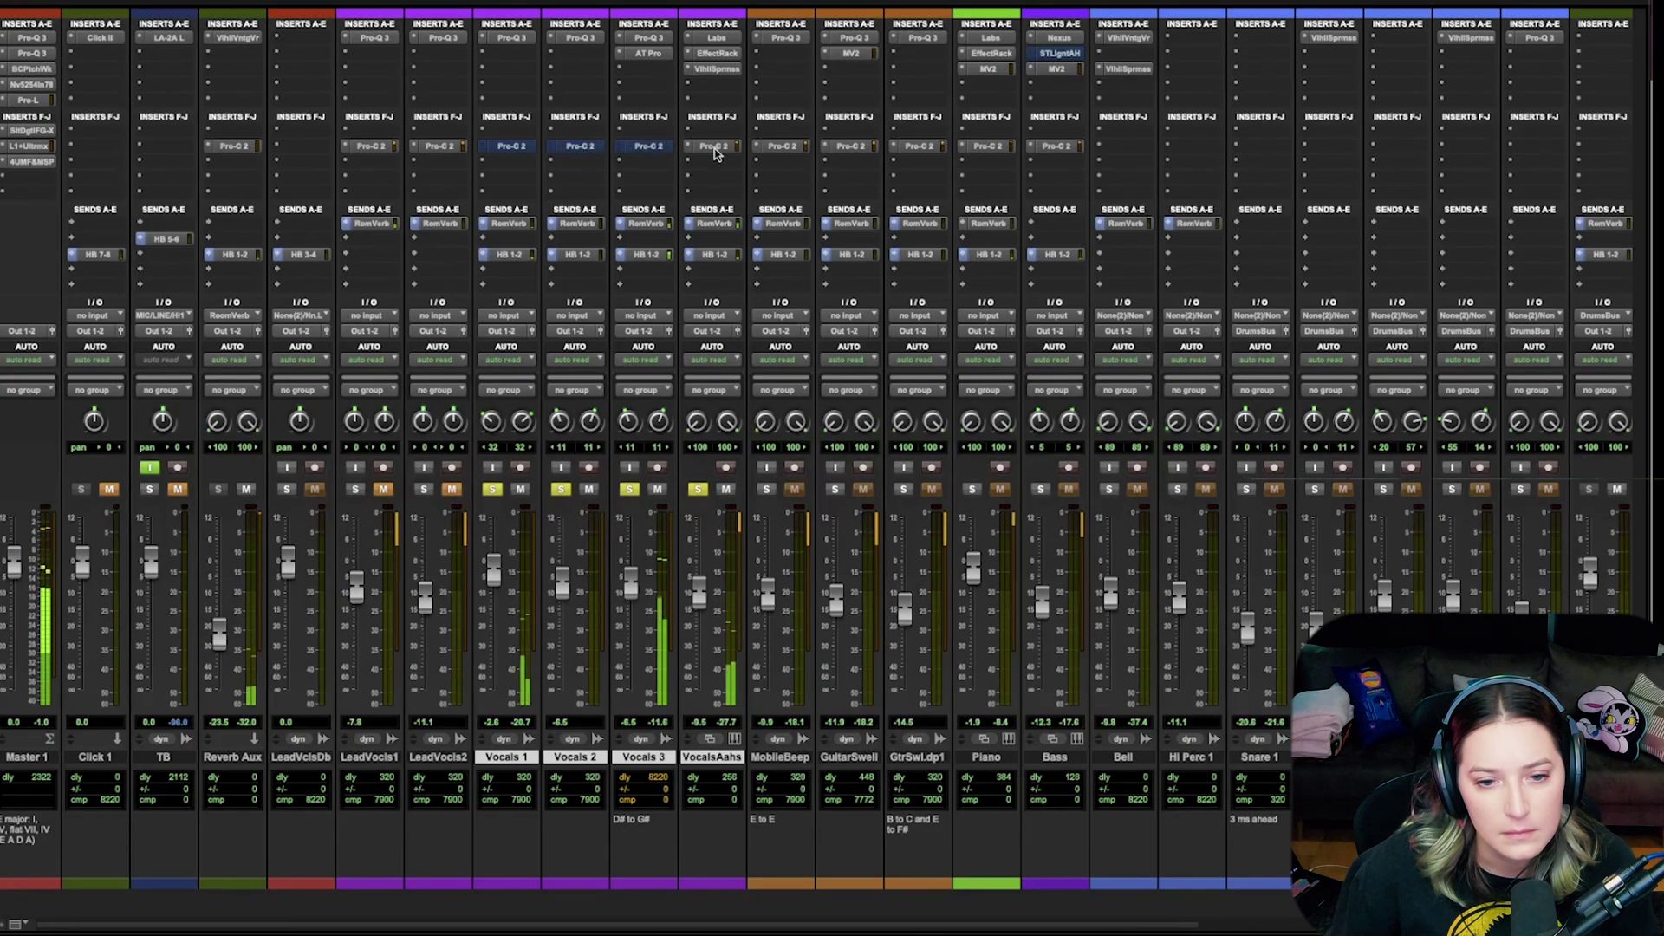
pyautogui.keyDown('super'); pyautogui.click(712, 146); pyautogui.keyUp('super')
# - Reactivate the Pro-C 2 compressors on the four vocal tracks while viewing the VocalsAahs one, and clear the vocal solos
pyautogui.click(715, 146)
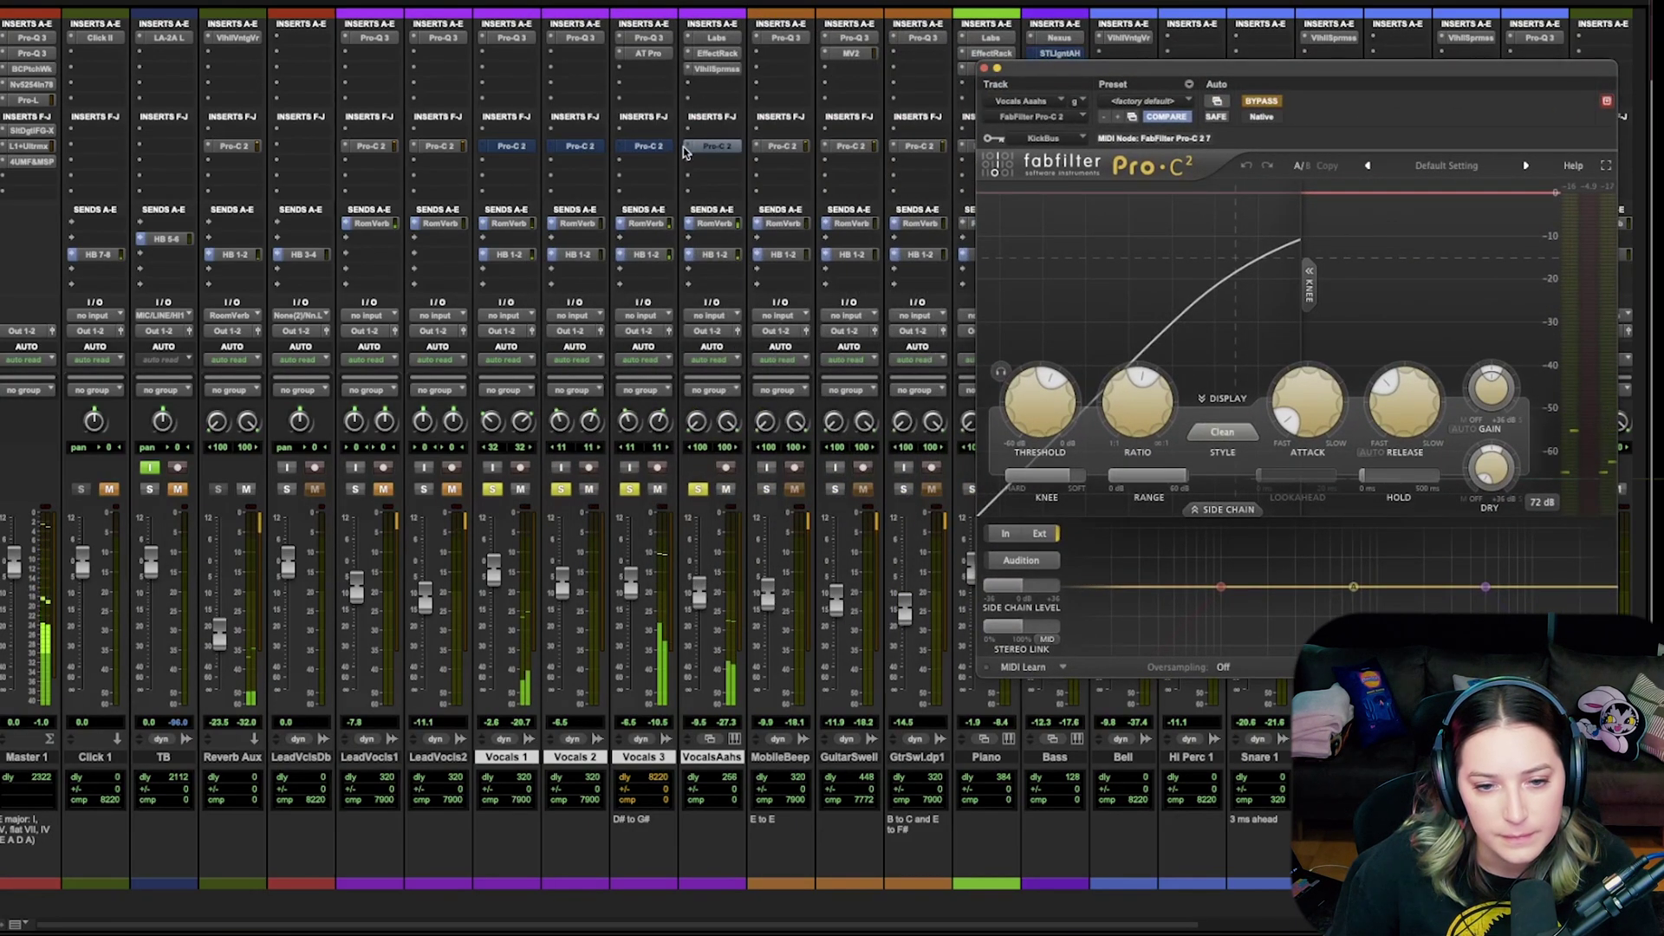
pyautogui.keyDown('alt'); pyautogui.keyDown('super'); pyautogui.click(701, 147); pyautogui.keyUp('super'); pyautogui.keyUp('alt')
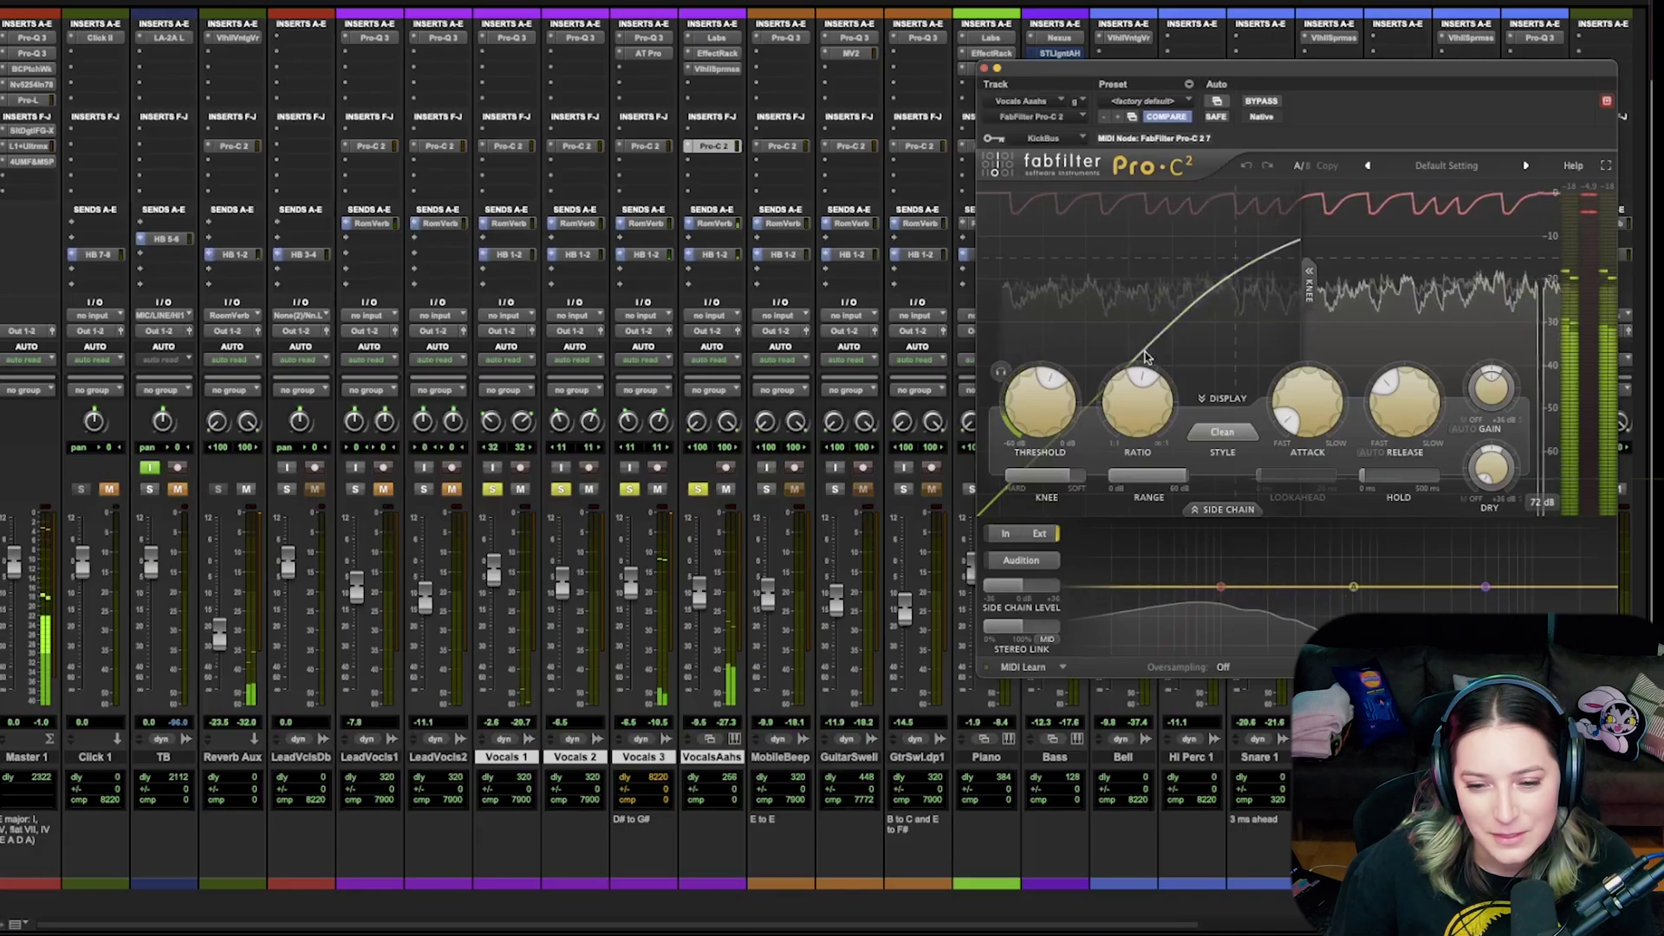
pyautogui.moveTo(1092, 392)
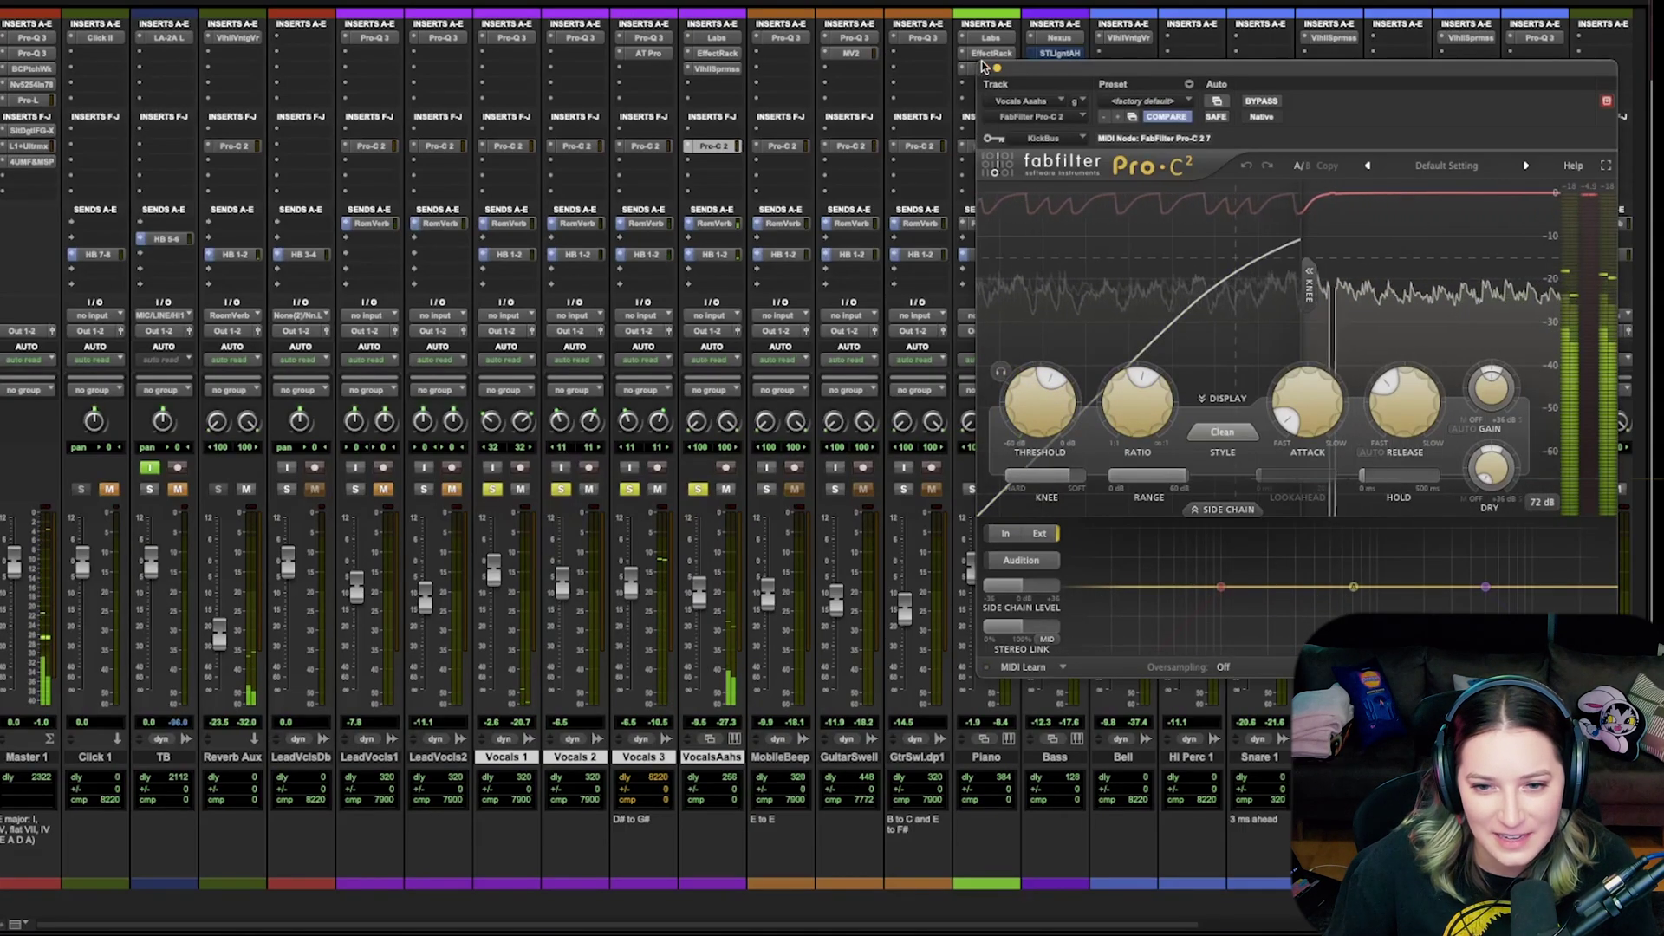
pyautogui.press('super+w')
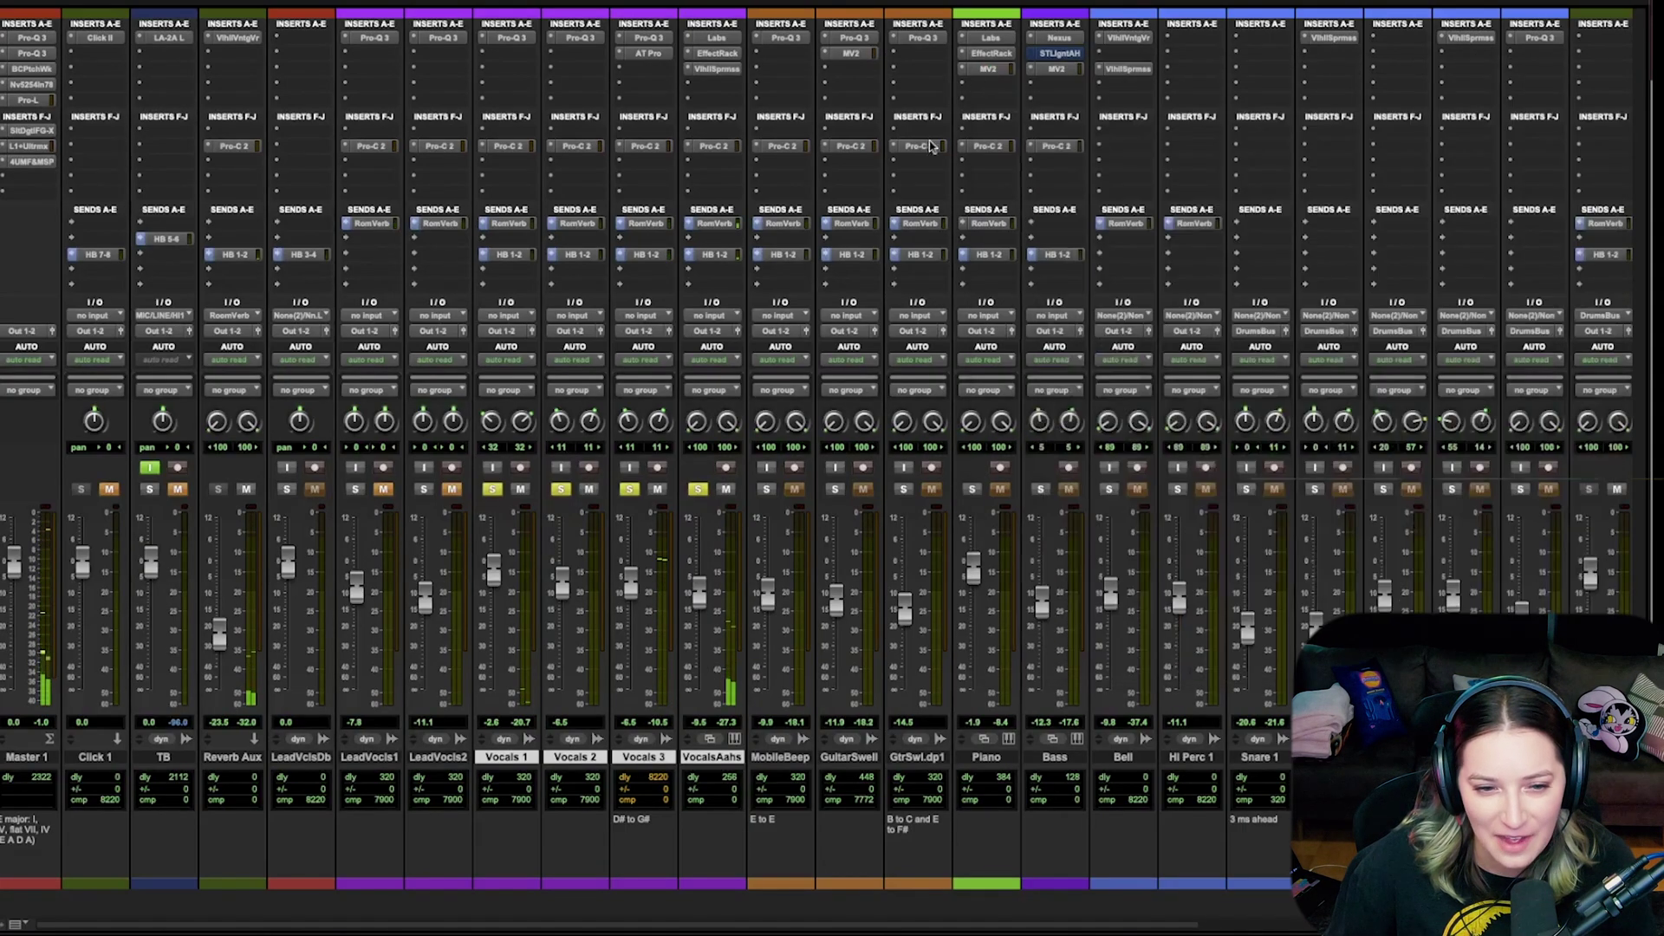
pyautogui.keyDown('alt'); pyautogui.click(696, 491); pyautogui.keyUp('alt')
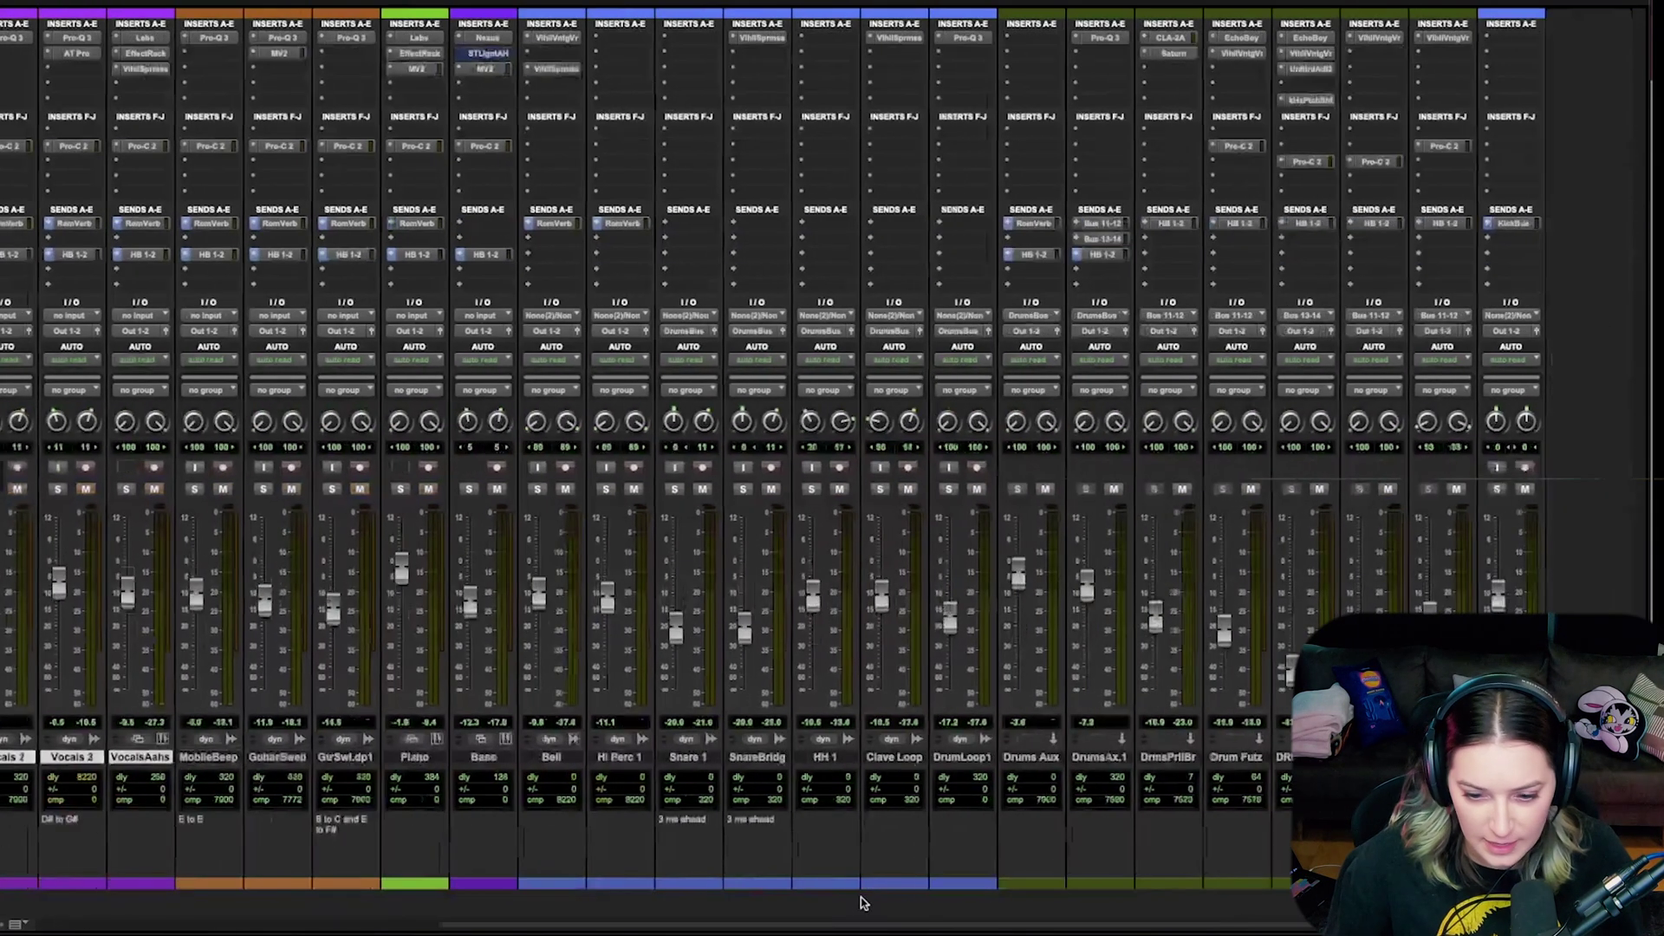
# - Open the Pro-C 2 compressor on Drum Futz and move its window clear of the drum effect inserts
pyautogui.click(861, 921)
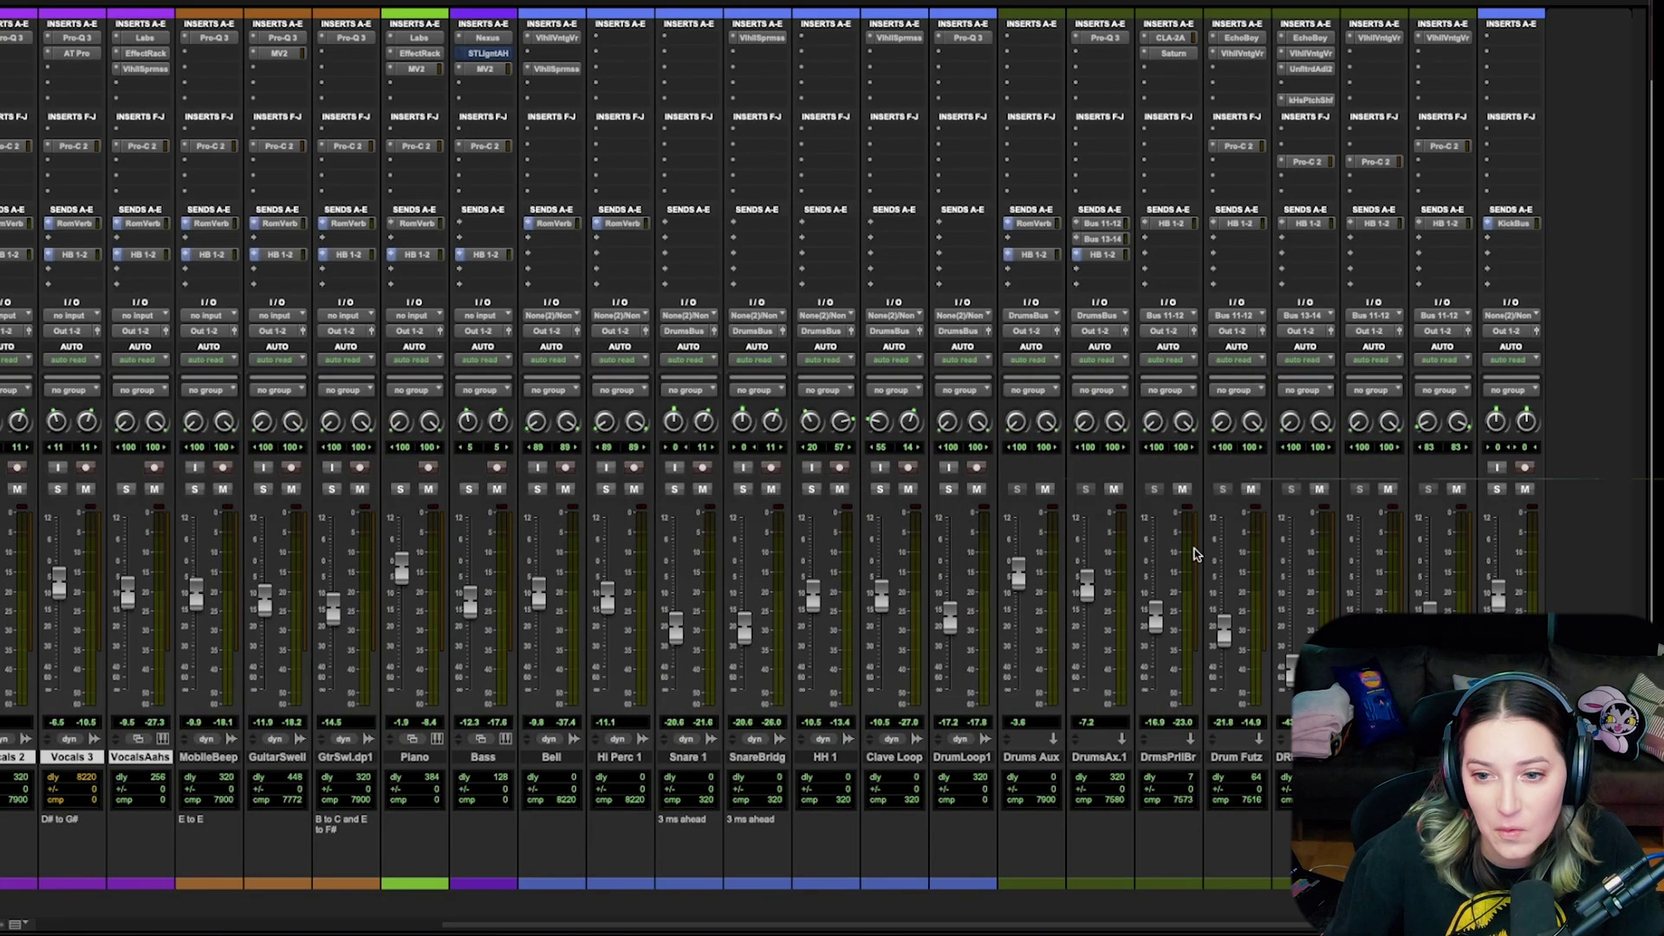
pyautogui.click(1239, 146)
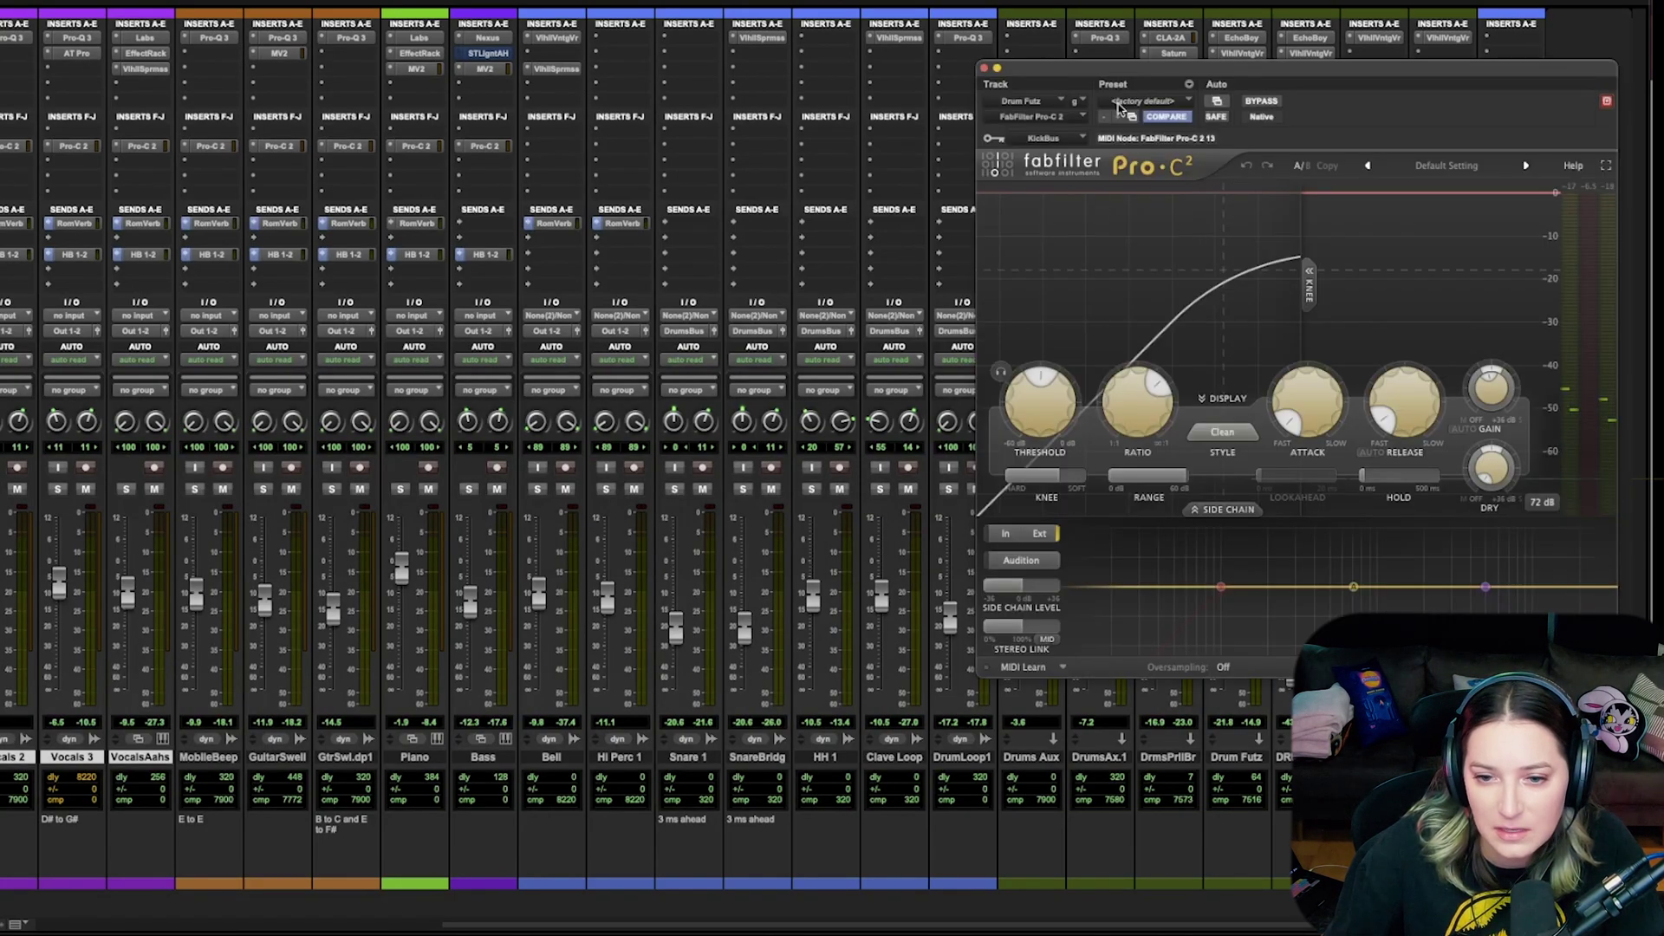
pyautogui.moveTo(1100, 72); pyautogui.dragTo(742, 259)
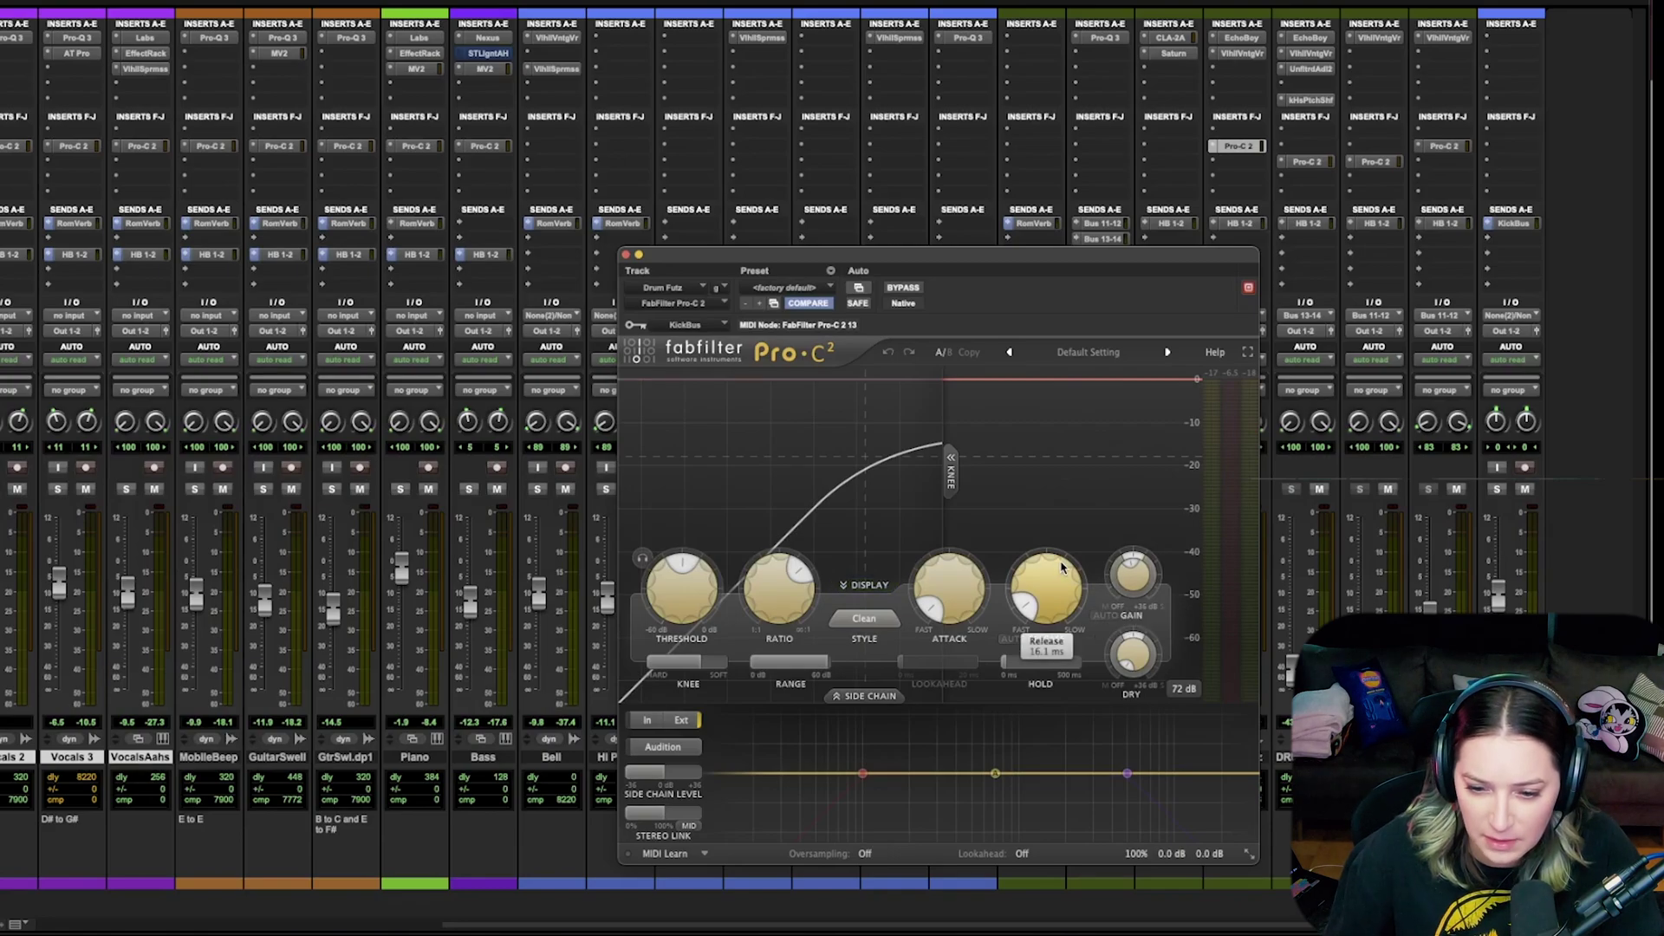
# - Adjust the release of the Drum Futz compressor and lower its threshold to about -37 dB
pyautogui.moveTo(1062, 568)
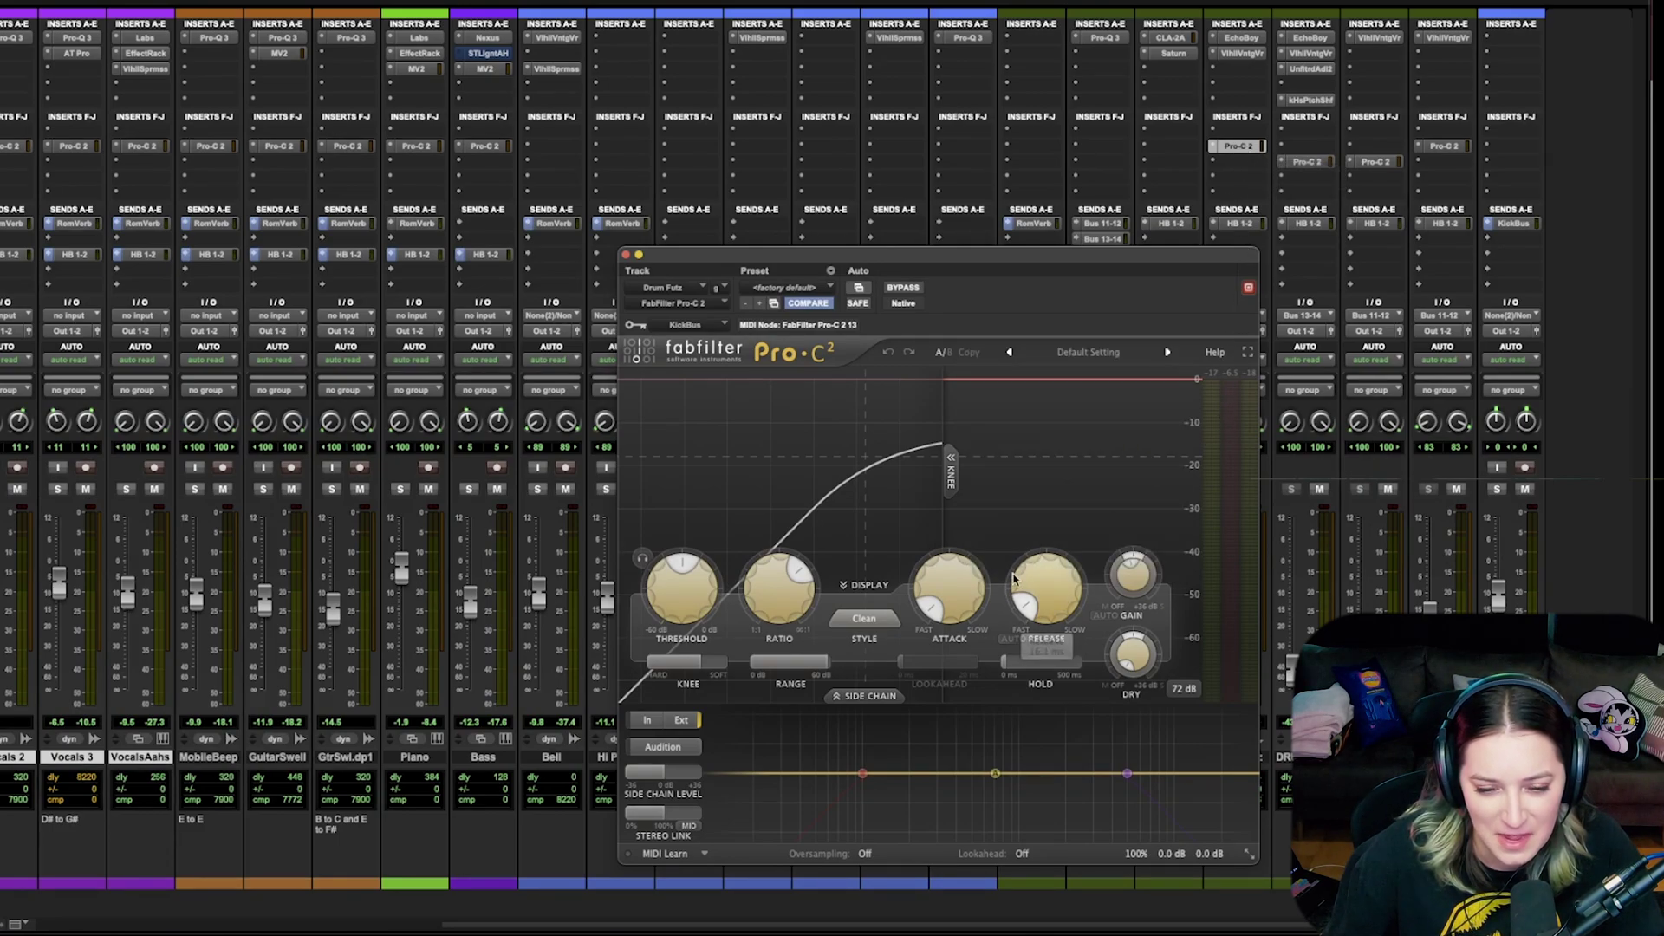
pyautogui.moveTo(1049, 595)
pyautogui.mouseDown()
pyautogui.moveTo(1077, 521)
pyautogui.moveTo(1072, 606)
pyautogui.mouseUp()
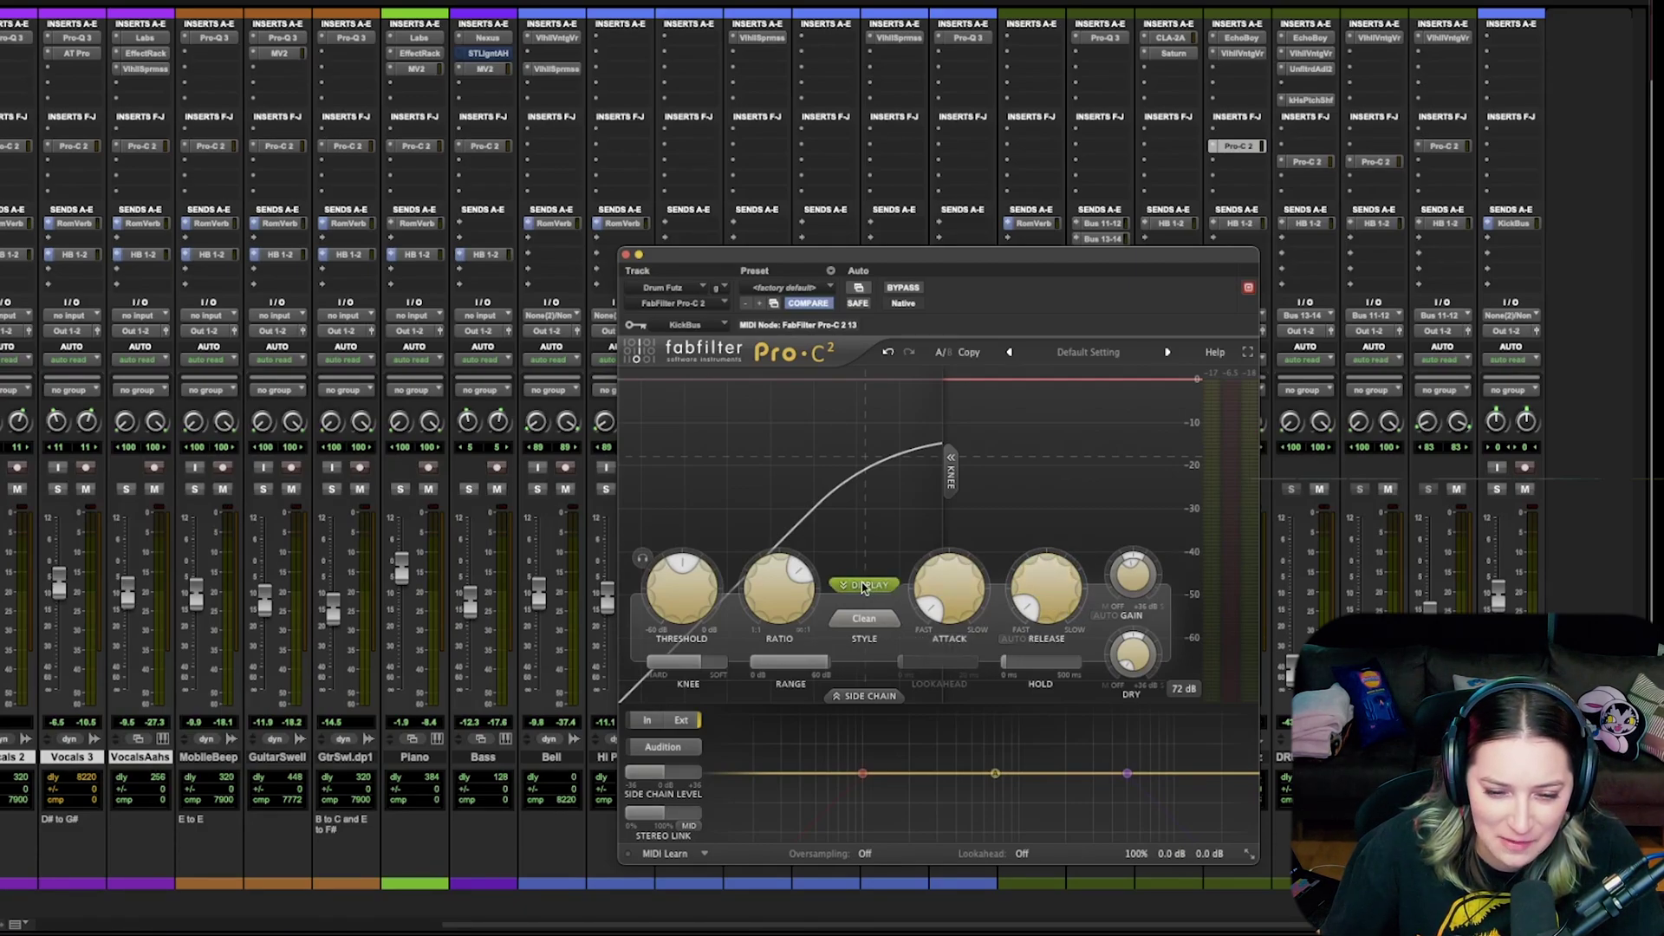
pyautogui.moveTo(658, 578)
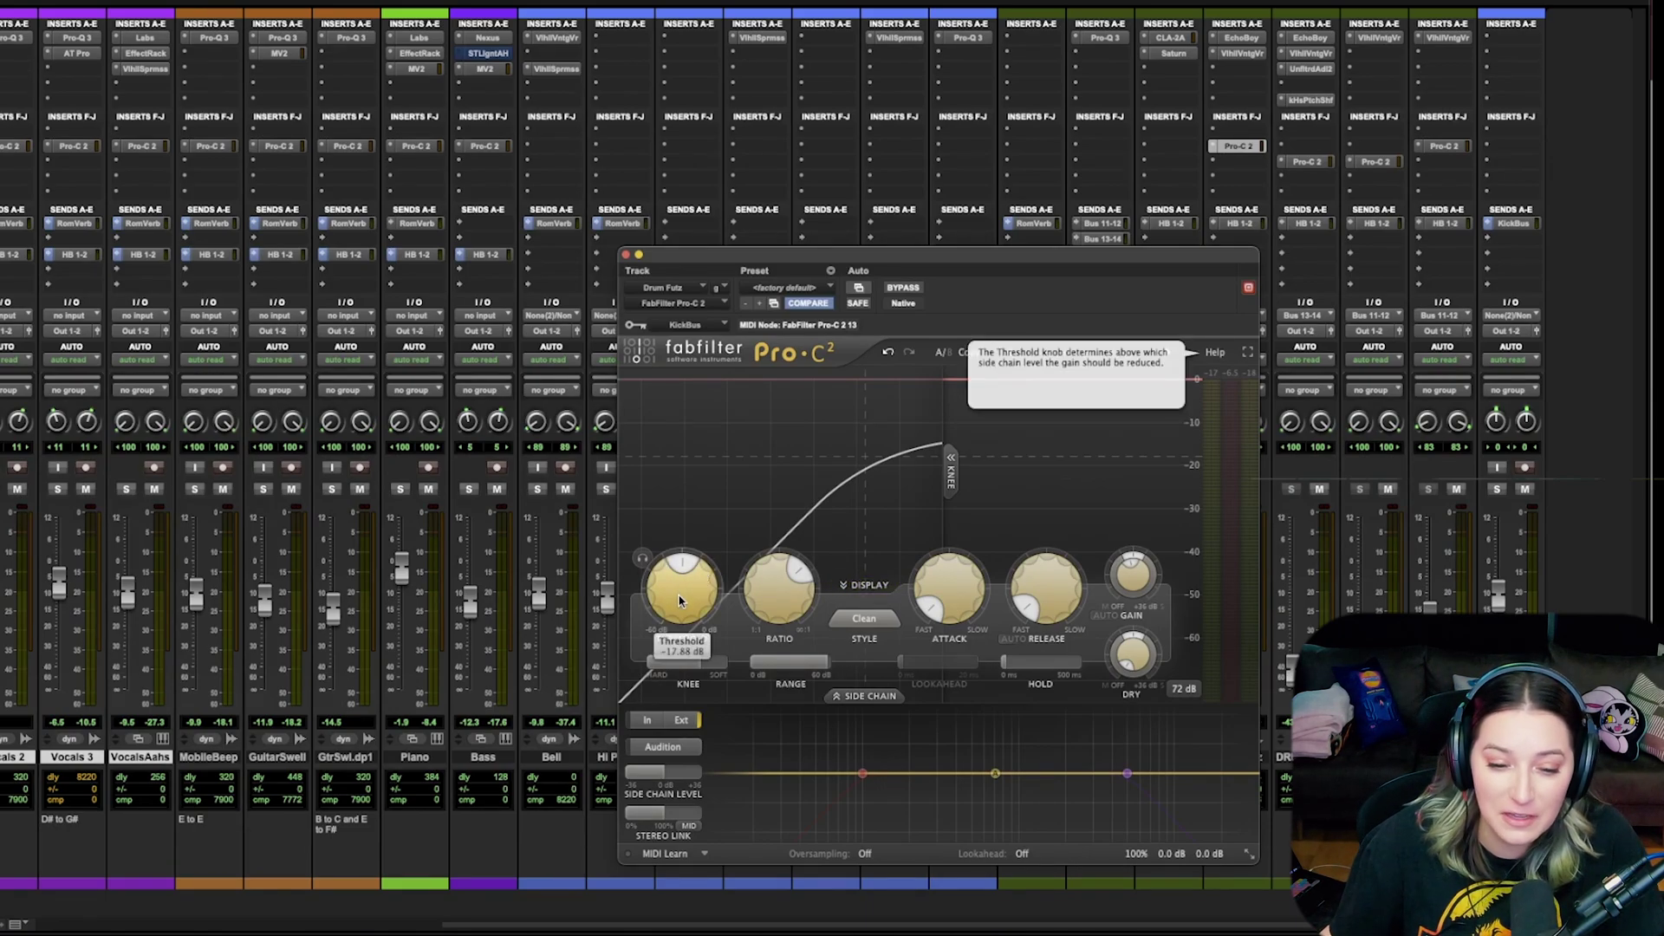
pyautogui.moveTo(681, 598); pyautogui.dragTo(667, 675)
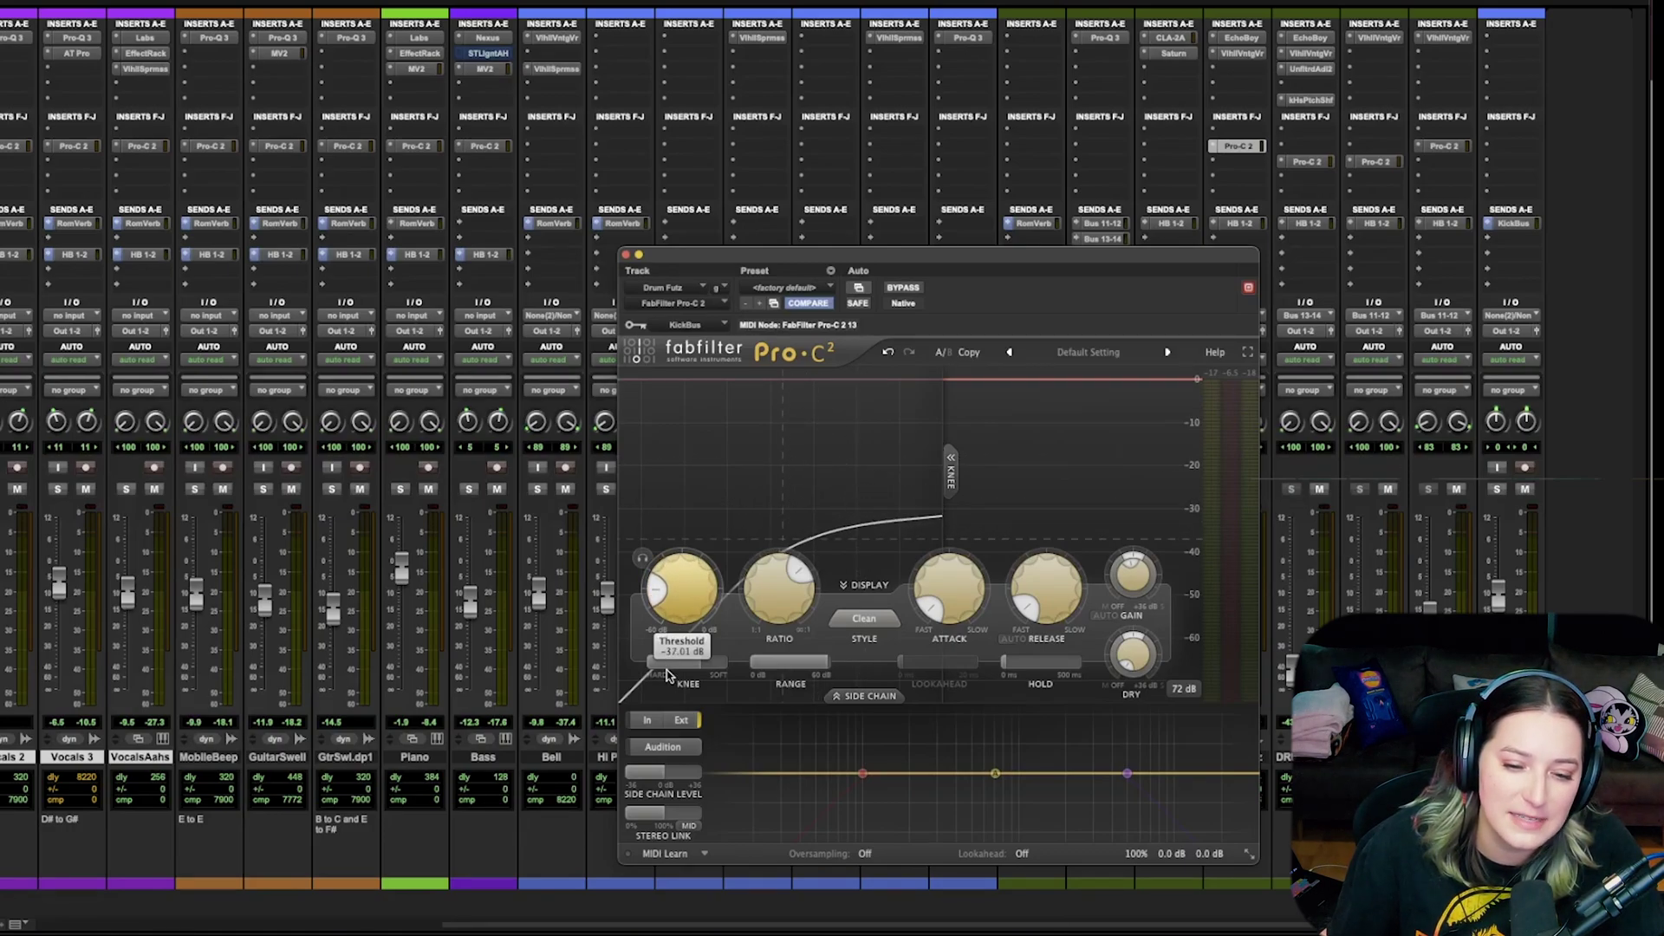